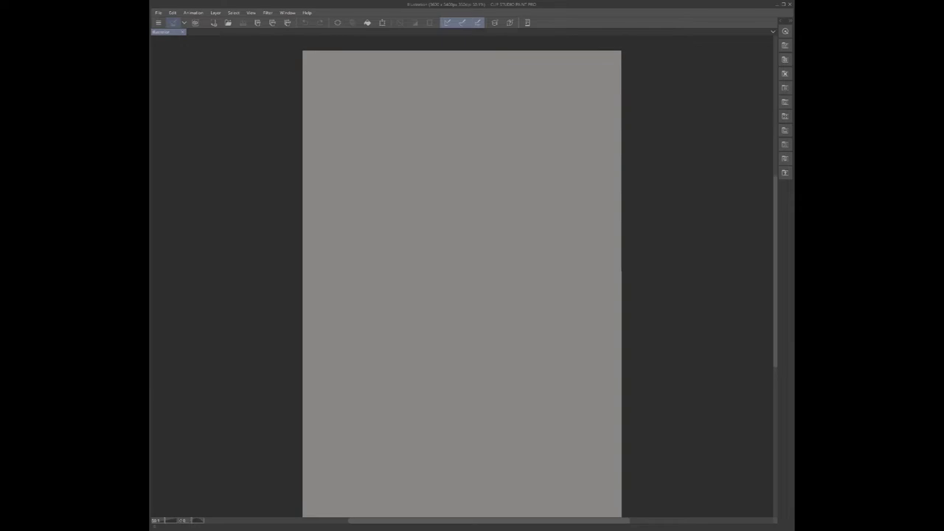
- Sketch the outline of a head in three-quarter view, covering the face contour, chin, jawline, forehead and back of the skull
scroll(490, 277, up, 3)
scroll(461, 276, up, 1)
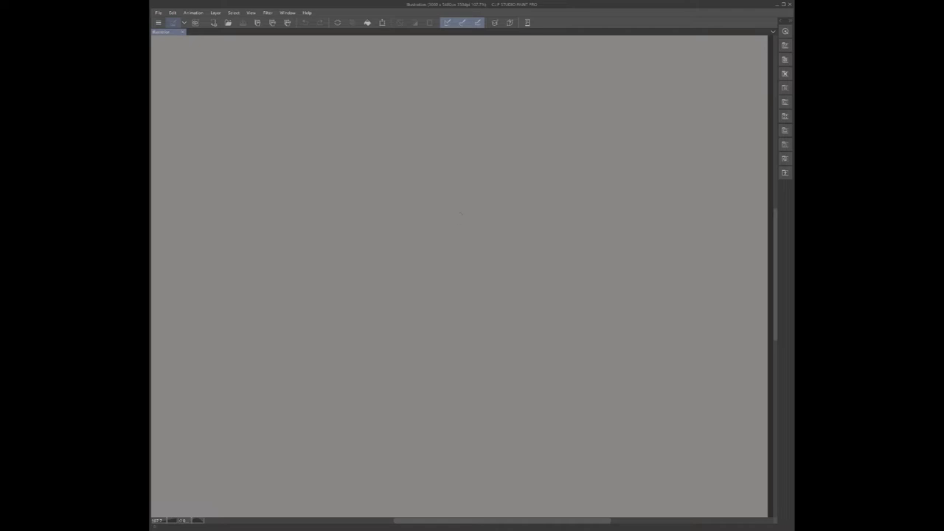
drag(445, 229, 441, 253)
mouse_move(457, 174)
mouse_down()
mouse_move(448, 212)
mouse_move(455, 169)
mouse_move(440, 278)
mouse_up()
mouse_move(458, 159)
mouse_down()
mouse_move(441, 209)
mouse_move(445, 302)
mouse_move(508, 307)
mouse_up()
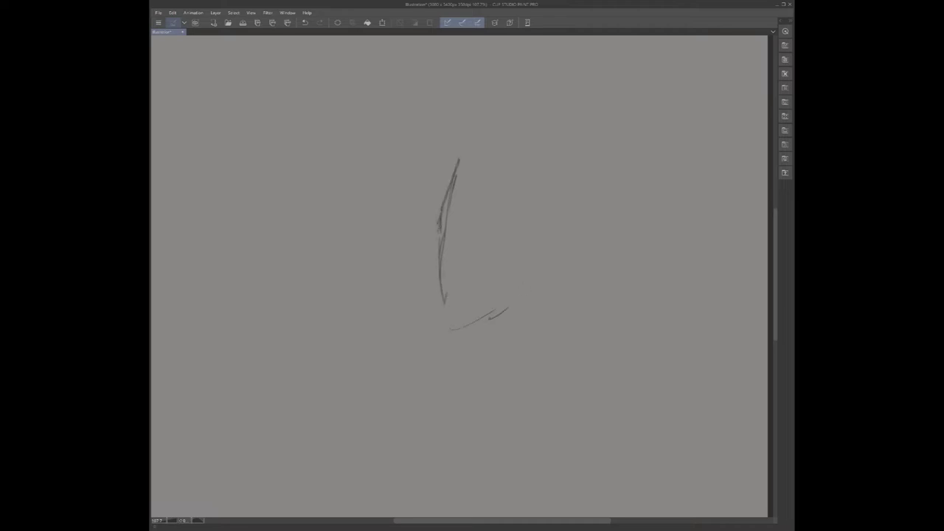
drag(558, 275, 568, 260)
mouse_move(462, 150)
mouse_down()
mouse_move(547, 112)
mouse_move(615, 127)
mouse_move(600, 126)
mouse_move(619, 146)
mouse_up()
drag(618, 158, 618, 174)
drag(616, 224, 599, 239)
- Sketch the front and back of the upper neck beneath the jaw and add the ear outline
drag(501, 318, 511, 345)
drag(562, 275, 562, 291)
mouse_move(589, 250)
mouse_down()
mouse_move(572, 274)
mouse_move(569, 307)
mouse_up()
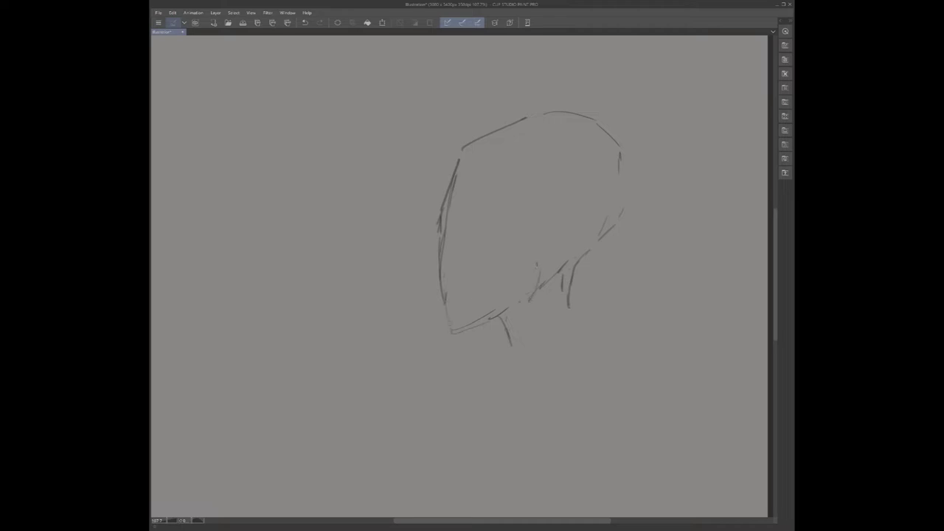
mouse_move(561, 226)
mouse_down()
mouse_move(563, 243)
mouse_move(566, 217)
mouse_up()
drag(563, 253, 545, 266)
- Extend the neck into both shoulders and sketch the upper arm edges and curved chest lines
mouse_move(570, 301)
mouse_down()
mouse_move(574, 324)
mouse_move(624, 398)
mouse_up()
drag(629, 408, 635, 421)
mouse_move(511, 355)
mouse_down()
mouse_move(514, 371)
mouse_move(445, 434)
mouse_move(460, 478)
mouse_up()
mouse_move(634, 401)
mouse_down()
mouse_move(644, 458)
mouse_move(614, 401)
mouse_move(552, 463)
mouse_up()
drag(605, 418, 577, 436)
mouse_move(494, 391)
mouse_down()
mouse_move(486, 446)
mouse_move(495, 456)
mouse_up()
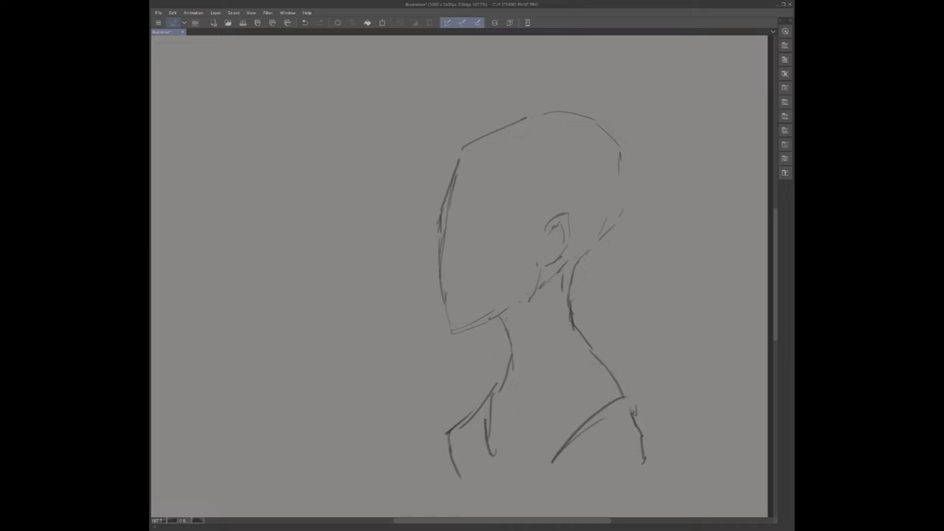
- Reinforce the brow contour, add an eye guideline, and lighten and redraw the chin, jaw and ear lines
mouse_move(465, 154)
mouse_down()
mouse_move(445, 194)
mouse_move(441, 251)
mouse_up()
drag(449, 214, 495, 224)
mouse_move(553, 261)
mouse_down()
mouse_move(550, 291)
mouse_move(492, 310)
mouse_up()
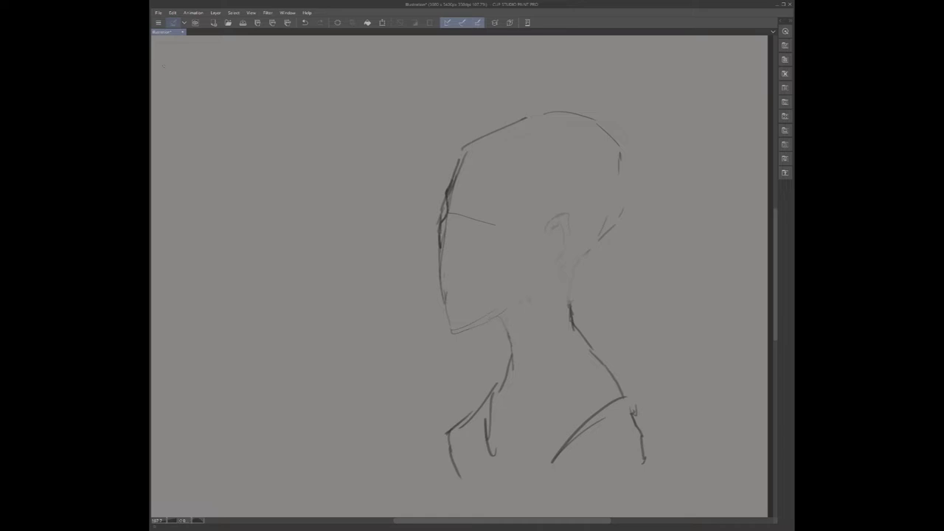
drag(459, 331, 528, 310)
mouse_move(563, 234)
mouse_down()
mouse_move(573, 255)
mouse_move(565, 277)
mouse_up()
mouse_move(451, 336)
mouse_down()
mouse_move(513, 316)
mouse_move(502, 322)
mouse_up()
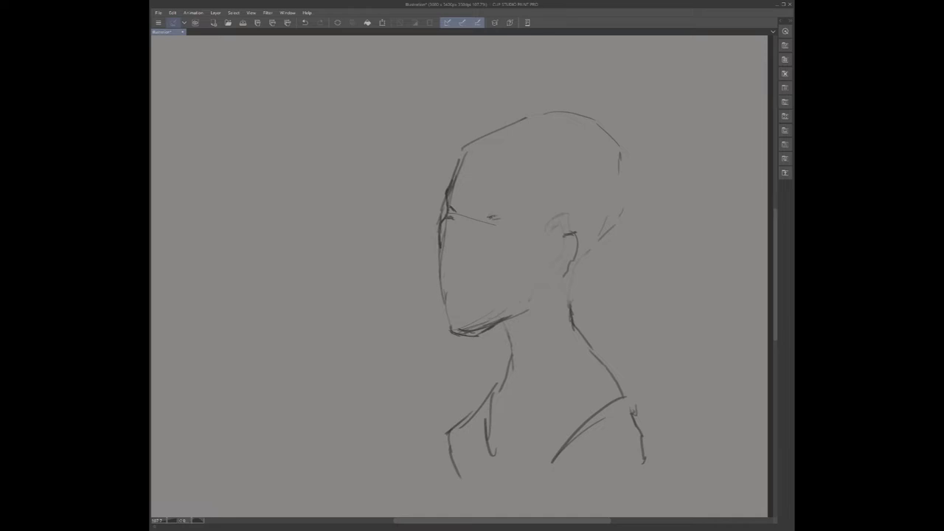
- Sketch the first marks of both eyes along the guideline and add the nose
drag(491, 217, 503, 222)
drag(443, 213, 458, 221)
drag(454, 238, 447, 245)
drag(455, 237, 444, 246)
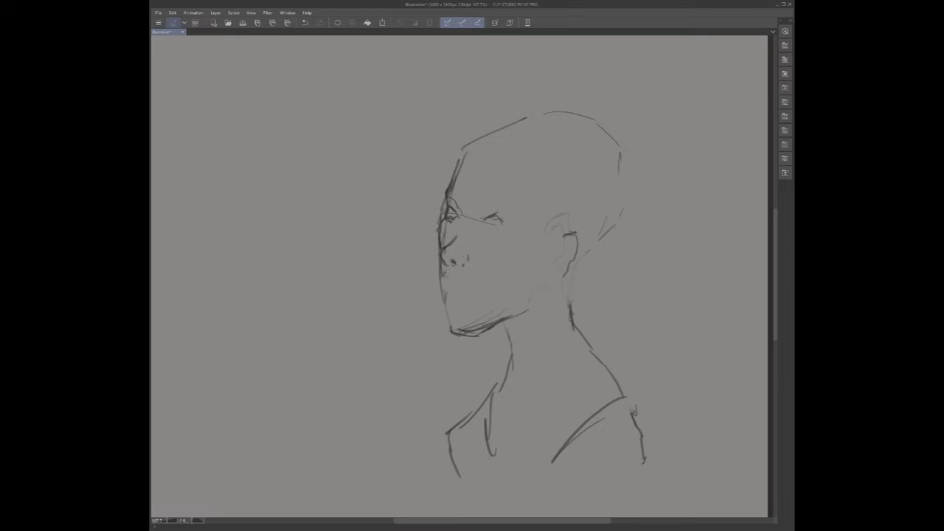
- Sketch the upper and lower lips beneath the nose and redraw the front of the chin
drag(440, 275, 448, 270)
drag(440, 273, 441, 281)
drag(450, 288, 458, 286)
mouse_move(462, 286)
mouse_down()
mouse_move(466, 297)
mouse_move(462, 283)
mouse_up()
drag(441, 287, 439, 300)
drag(448, 311, 446, 329)
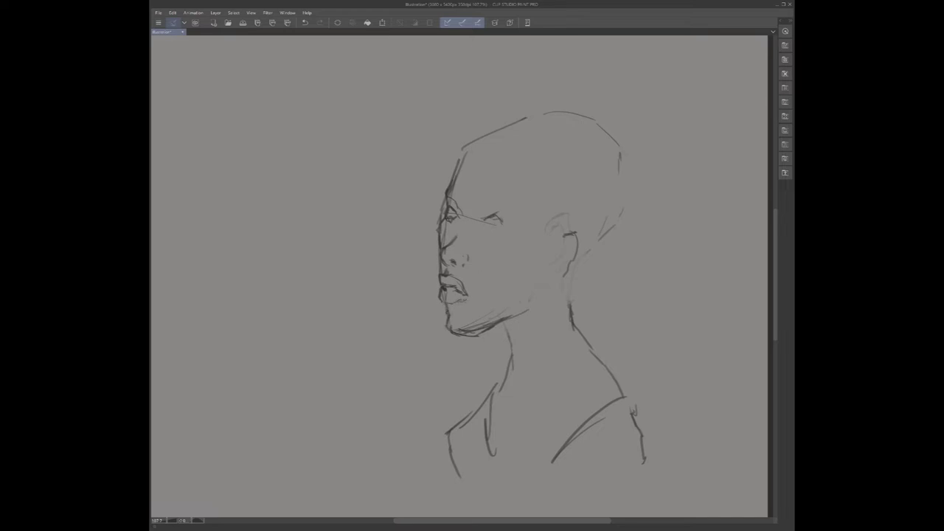
- Define both eye shapes, the nose bridge and the near eyebrow, and darken the mouth opening
mouse_move(485, 220)
mouse_down()
mouse_move(492, 214)
mouse_move(507, 230)
mouse_up()
drag(491, 233, 508, 229)
drag(461, 210, 450, 240)
drag(454, 208, 462, 218)
drag(488, 212, 502, 208)
drag(446, 294, 457, 291)
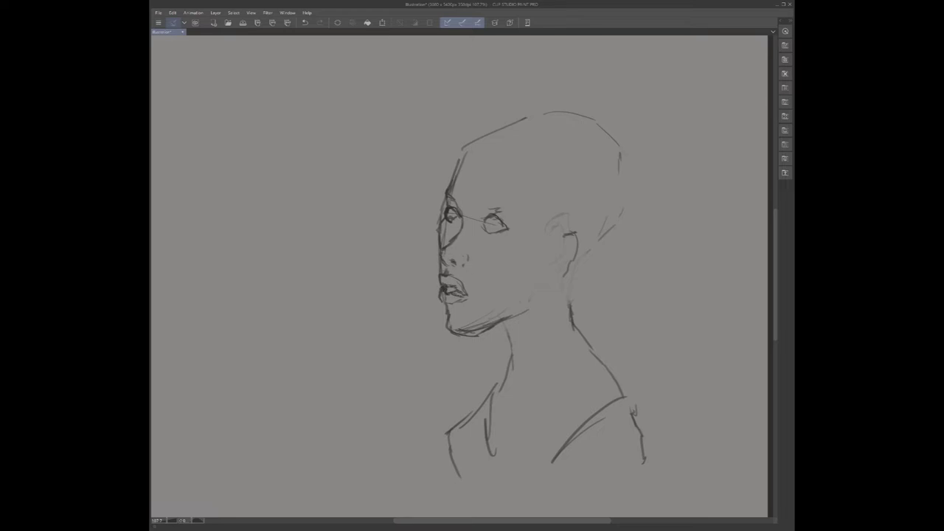
- Define the base of the nose, thicken the jawline and darken the gap between the lips
drag(449, 255, 462, 260)
drag(531, 301, 469, 336)
drag(450, 285, 455, 291)
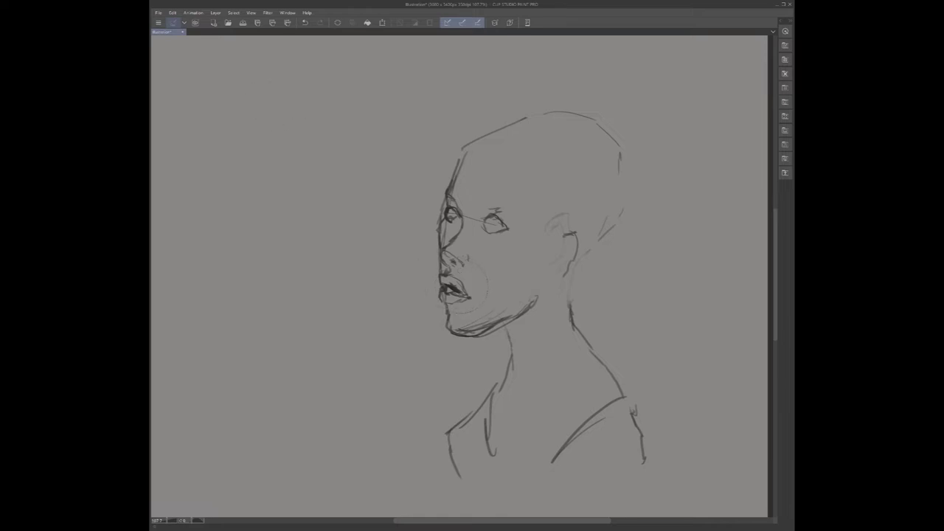
- Undo the last mouth strokes, lighten the lips, and redraw the lips and chin with clearer lines
key(ctrl+z)
key(ctrl+z)
drag(470, 284, 448, 298)
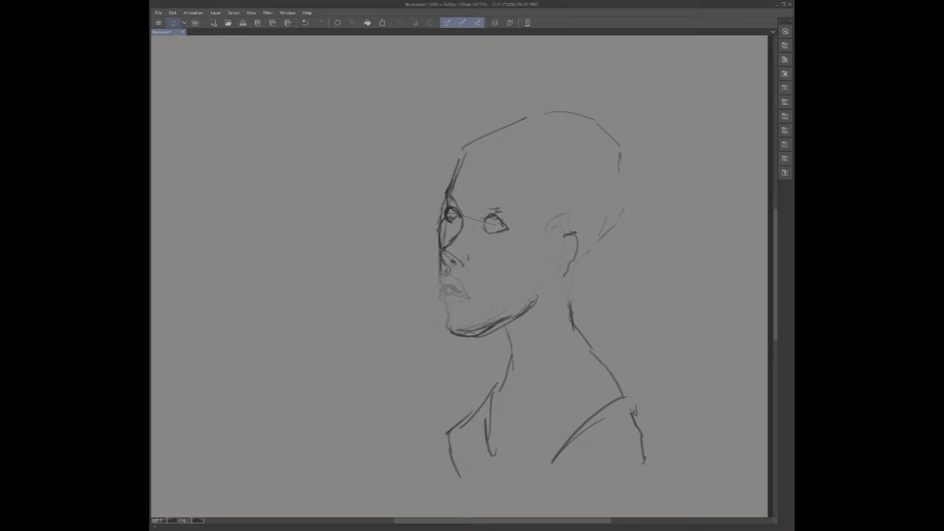
drag(441, 272, 437, 284)
drag(448, 291, 459, 295)
mouse_move(448, 309)
mouse_down()
mouse_move(448, 326)
mouse_move(475, 331)
mouse_up()
mouse_move(439, 218)
mouse_down()
mouse_move(444, 201)
mouse_move(442, 218)
mouse_up()
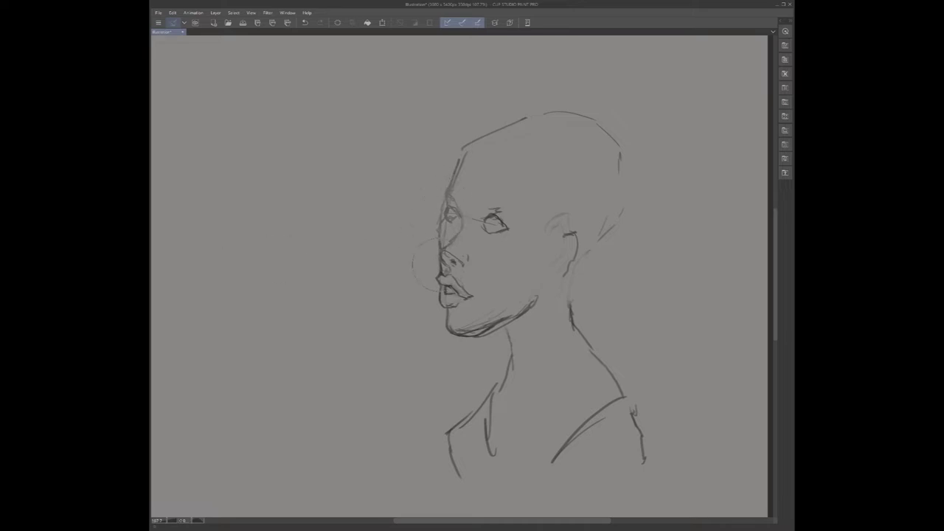
- Soften the front contour of the face, then redraw the chin edge and the far eye
mouse_move(445, 274)
mouse_down()
mouse_move(438, 255)
mouse_move(449, 185)
mouse_move(468, 158)
mouse_up()
drag(446, 324, 456, 334)
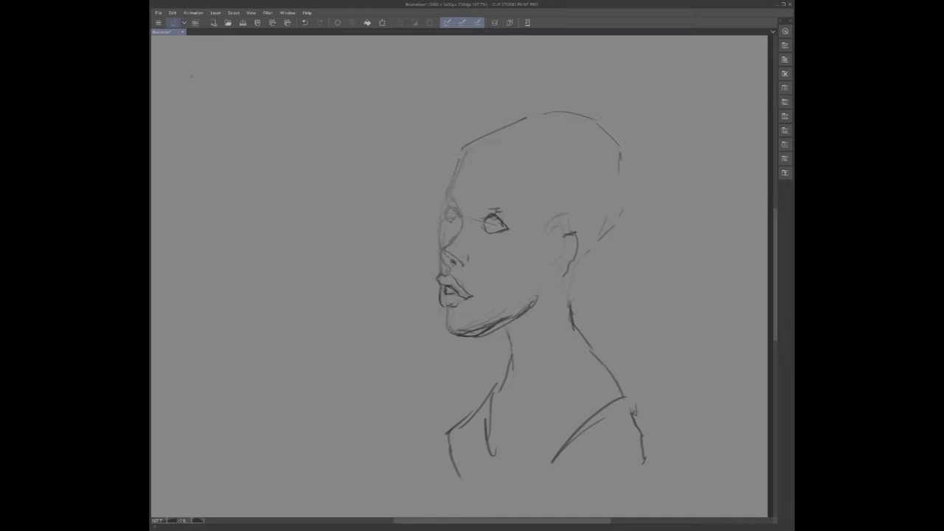
mouse_move(447, 309)
mouse_down()
mouse_move(450, 331)
mouse_move(444, 316)
mouse_up()
mouse_move(445, 212)
mouse_down()
mouse_move(454, 207)
mouse_move(461, 219)
mouse_up()
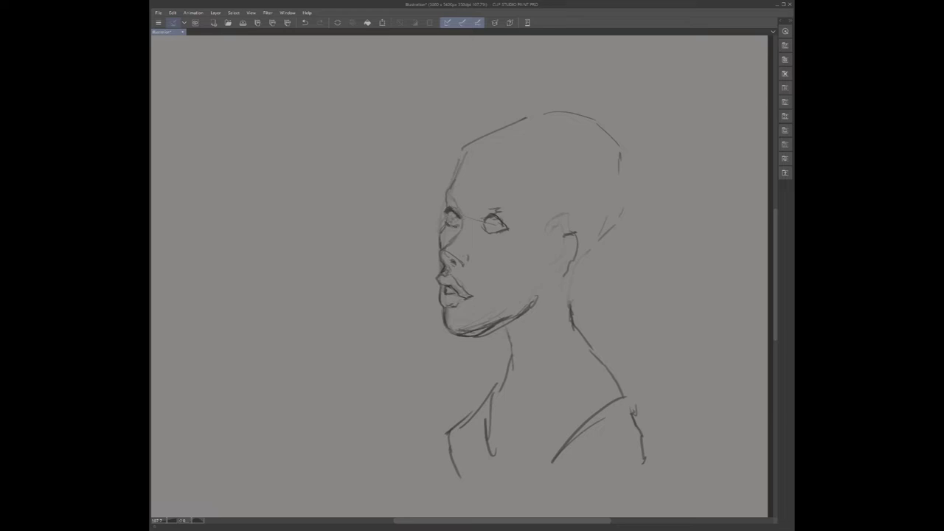
- Draw both eyebrows, fill in the irises and darken the upper eyelids
mouse_move(445, 190)
mouse_down()
mouse_move(463, 210)
mouse_move(491, 213)
mouse_move(512, 230)
mouse_move(457, 221)
mouse_up()
mouse_move(488, 220)
mouse_down()
mouse_move(508, 223)
mouse_move(497, 206)
mouse_up()
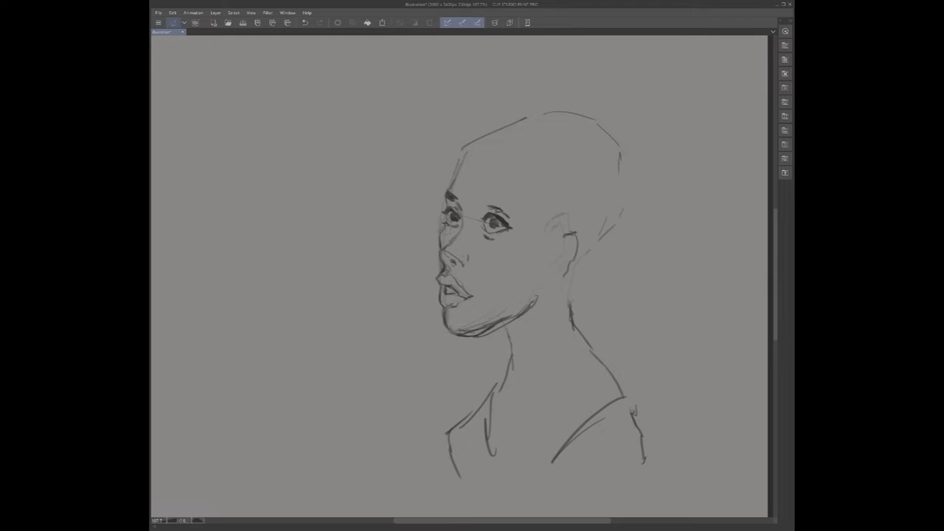
drag(449, 205, 458, 208)
drag(494, 197, 516, 210)
drag(447, 213, 454, 219)
click(304, 22)
drag(487, 221, 499, 220)
- Fade the sketch lines of the forehead, eyes, skull, ear and jaw
scroll(390, 347, down, 2)
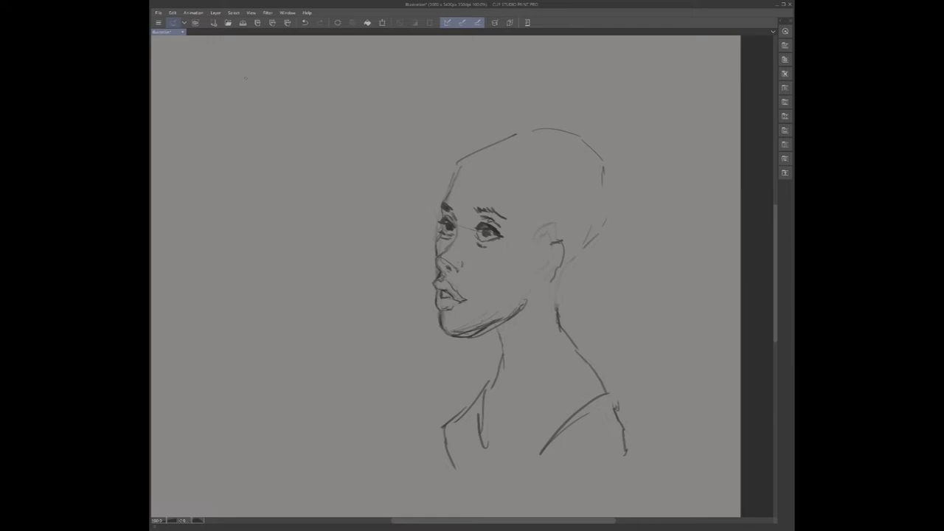
mouse_move(444, 206)
mouse_down()
mouse_move(437, 227)
mouse_move(509, 224)
mouse_move(447, 201)
mouse_move(443, 209)
mouse_move(452, 185)
mouse_move(526, 147)
mouse_move(581, 155)
mouse_up()
mouse_move(524, 276)
mouse_down()
mouse_move(516, 308)
mouse_move(461, 332)
mouse_up()
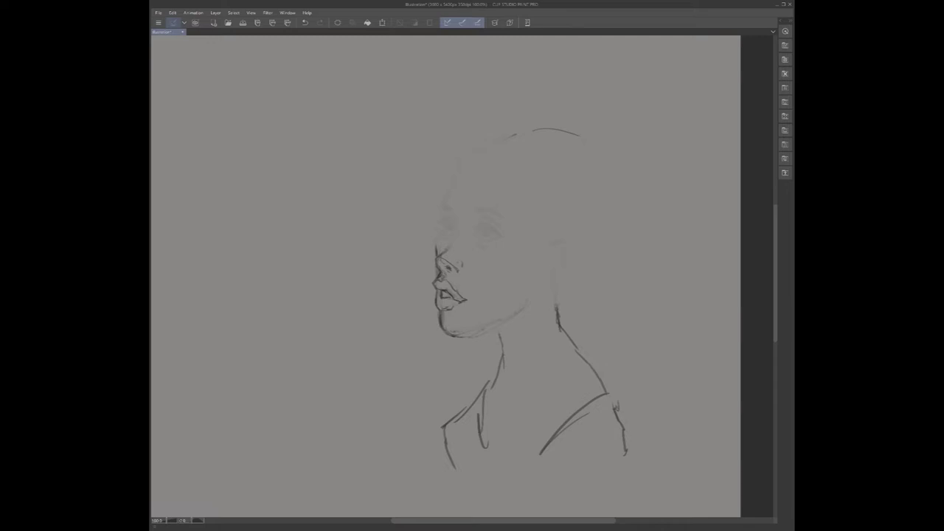
- Redraw the forehead, nose, lips and chin contour and block in both eyes with thicker strokes
mouse_move(466, 164)
mouse_down()
mouse_move(435, 243)
mouse_move(436, 262)
mouse_move(450, 267)
mouse_move(438, 263)
mouse_move(451, 293)
mouse_up()
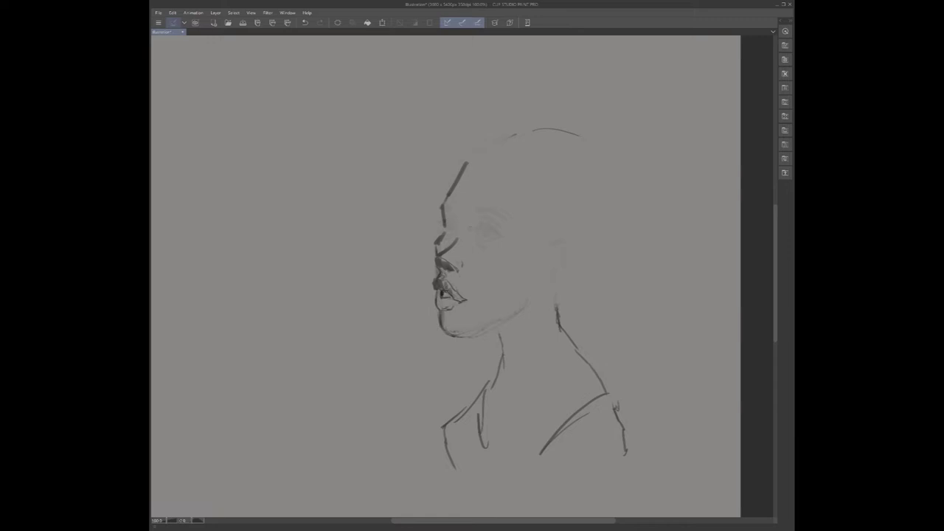
drag(444, 208, 454, 214)
mouse_move(439, 310)
mouse_down()
mouse_move(472, 336)
mouse_move(500, 323)
mouse_up()
mouse_move(480, 239)
mouse_down()
mouse_move(489, 249)
mouse_move(492, 222)
mouse_move(501, 232)
mouse_move(454, 237)
mouse_up()
drag(449, 231, 504, 232)
- Erase the near eye, redraw it slightly larger, and add bold eyebrows above both eyes
scroll(514, 221, down, 2)
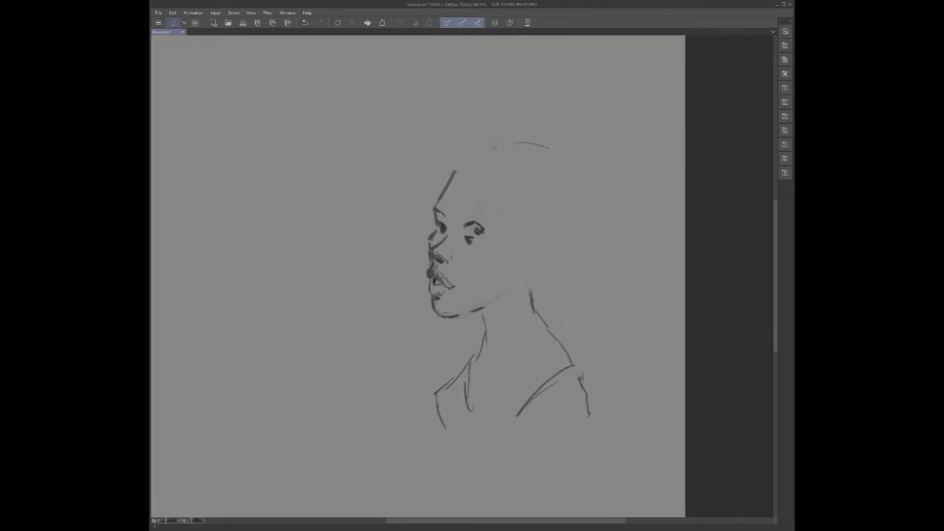
mouse_move(484, 222)
mouse_down()
mouse_move(464, 237)
mouse_move(489, 244)
mouse_up()
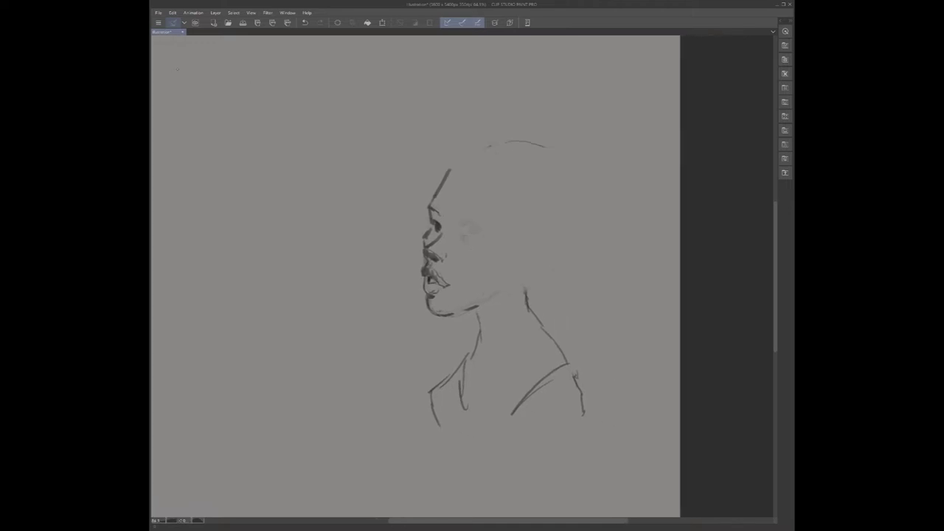
mouse_move(464, 231)
mouse_down()
mouse_move(478, 227)
mouse_move(487, 240)
mouse_move(472, 246)
mouse_move(488, 242)
mouse_up()
drag(474, 231, 477, 214)
mouse_move(467, 218)
mouse_down()
mouse_move(485, 216)
mouse_move(440, 207)
mouse_up()
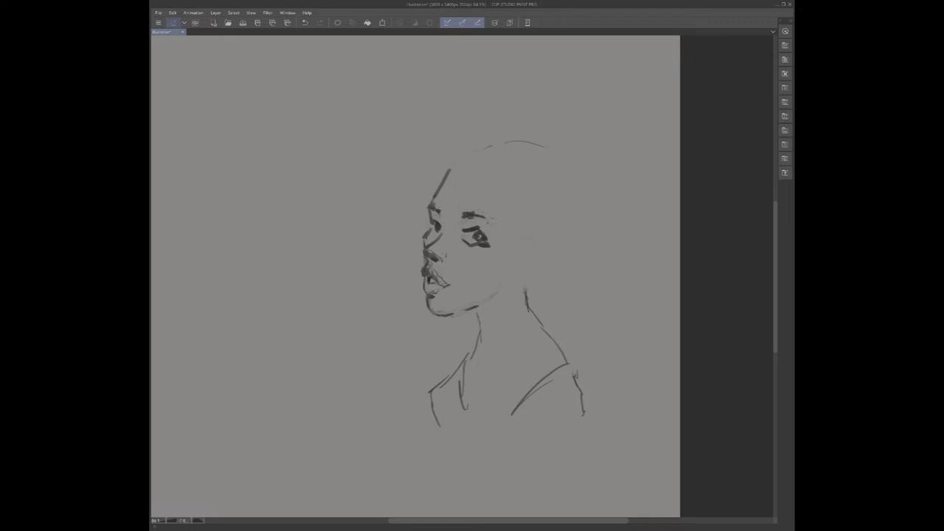
- Paint a dark shadow under the jaw and down the front of the neck, and strengthen the eyelid strokes
drag(486, 301, 478, 315)
mouse_move(463, 227)
mouse_down()
mouse_move(480, 224)
mouse_move(478, 245)
mouse_up()
drag(433, 221, 443, 216)
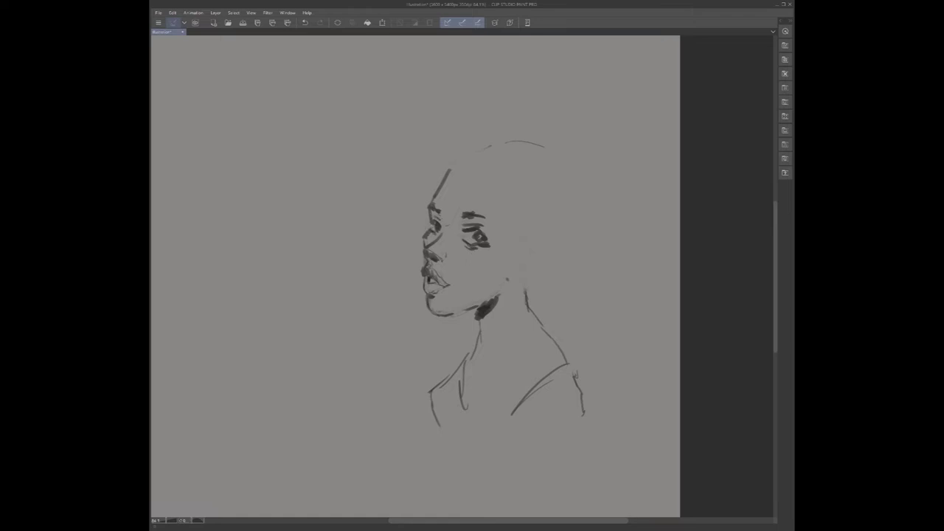
drag(478, 308, 482, 338)
- Shade the eye sockets, the side of the nose and the lips in mid-gray
drag(462, 233, 472, 243)
drag(432, 219, 436, 278)
drag(423, 284, 428, 290)
drag(434, 216, 438, 242)
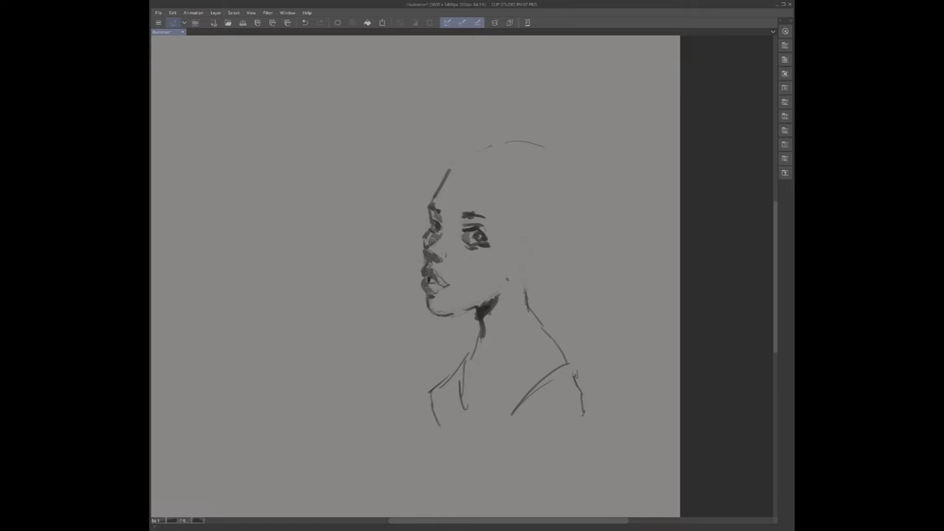
- Paint the ear's outline and inner shading, and extend the shadows under the jaw and beside the near eye
mouse_move(514, 247)
mouse_down()
mouse_move(532, 234)
mouse_move(536, 257)
mouse_move(514, 275)
mouse_up()
mouse_move(482, 323)
mouse_down()
mouse_move(480, 339)
mouse_move(482, 303)
mouse_up()
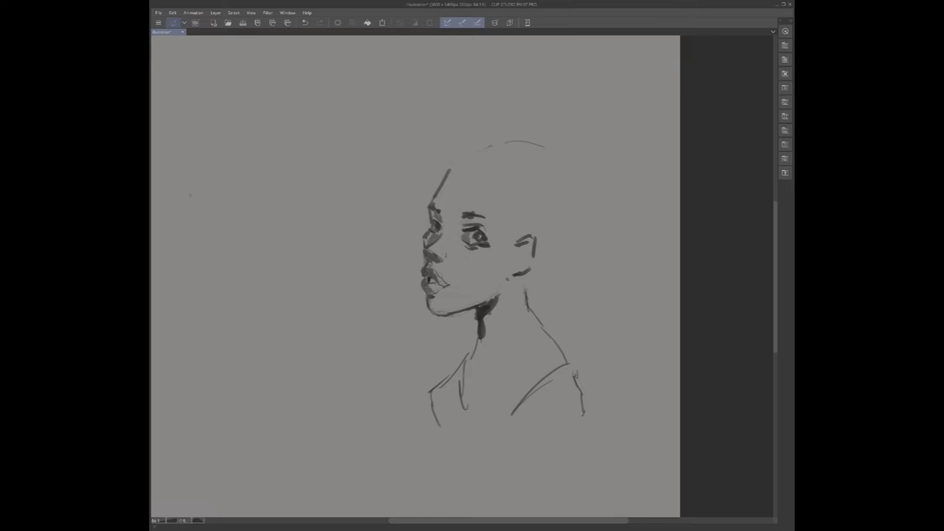
mouse_move(454, 221)
mouse_down()
mouse_move(461, 234)
mouse_move(466, 224)
mouse_up()
mouse_move(522, 237)
mouse_down()
mouse_move(538, 239)
mouse_move(521, 274)
mouse_move(519, 257)
mouse_move(511, 280)
mouse_move(522, 279)
mouse_up()
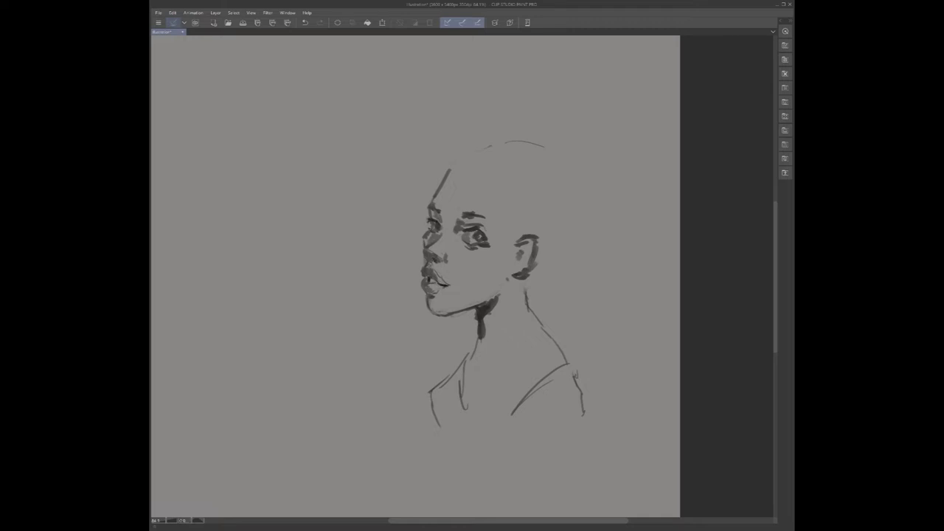
- Darken the upper lid and iris of the near eye
drag(479, 229, 484, 234)
drag(467, 231, 477, 234)
drag(474, 235, 482, 240)
- Complete the forehead, crown and back-of-head outline, thicken the ear's edge and draw small angular fragments at the temple
drag(447, 174, 459, 163)
drag(512, 178, 507, 205)
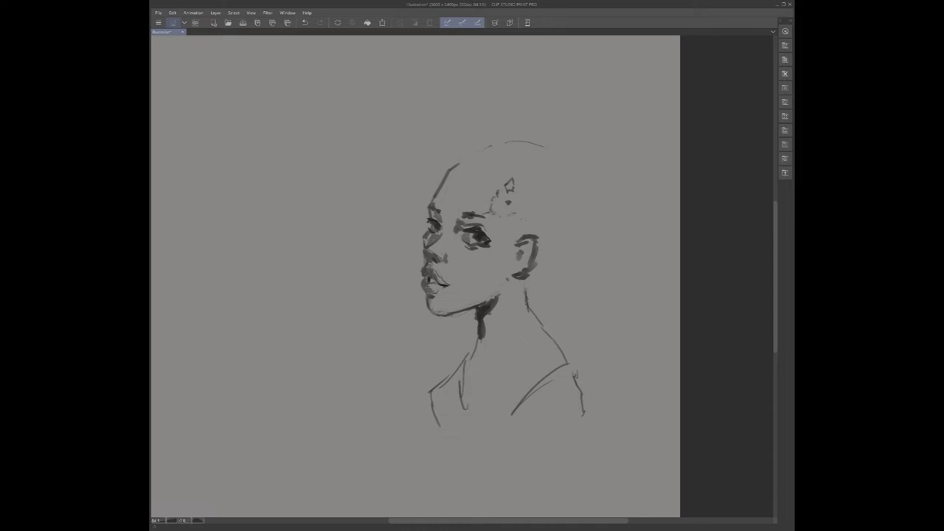
drag(536, 239, 532, 278)
mouse_move(458, 162)
mouse_down()
mouse_move(491, 146)
mouse_move(447, 169)
mouse_move(495, 146)
mouse_move(526, 153)
mouse_move(553, 188)
mouse_up()
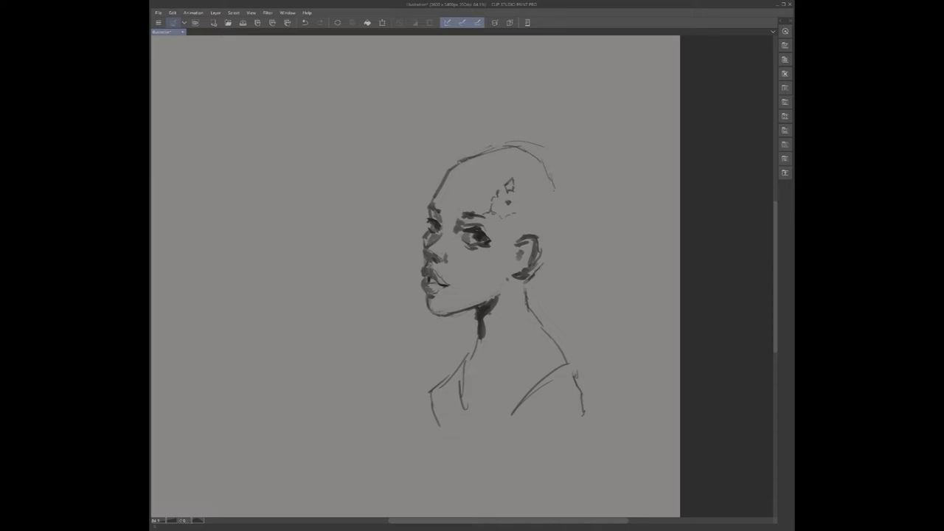
mouse_move(530, 146)
mouse_down()
mouse_move(558, 197)
mouse_move(558, 233)
mouse_up()
drag(561, 248, 546, 264)
- Refine the shading of the nose, eyes and brow, and thicken the line at the base of the neck
mouse_move(425, 247)
mouse_down()
mouse_move(425, 258)
mouse_move(448, 263)
mouse_up()
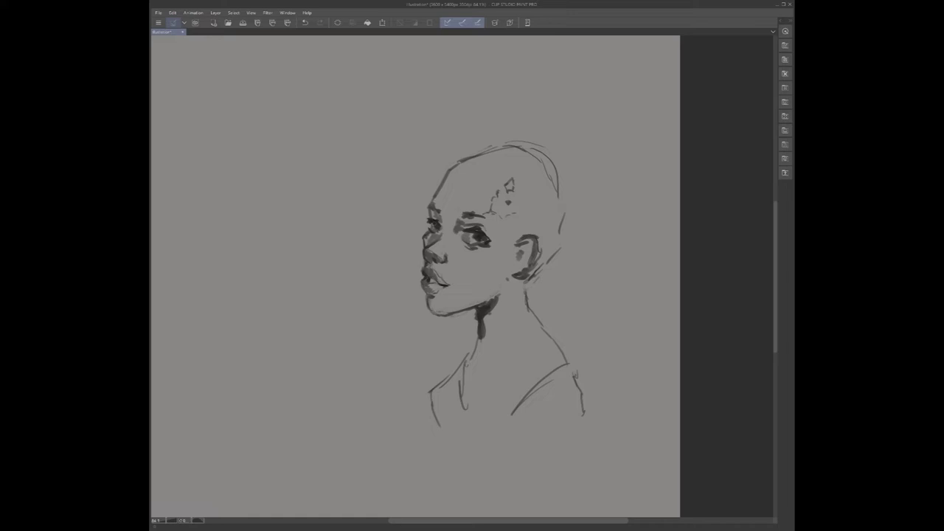
drag(433, 217, 483, 251)
mouse_move(463, 213)
mouse_down()
mouse_move(489, 216)
mouse_move(439, 230)
mouse_up()
drag(479, 334, 457, 365)
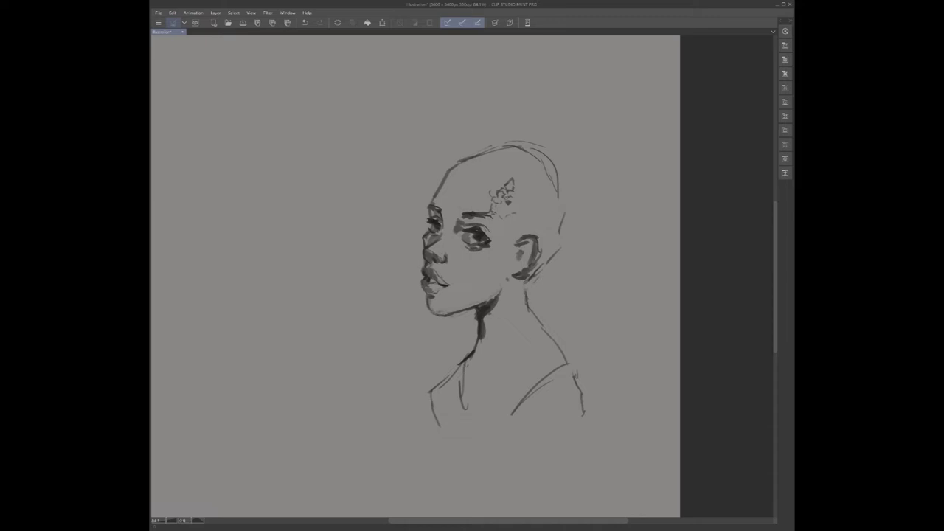
- Draw more angular fragments across the temple and breaking away behind the head
drag(507, 205, 511, 217)
mouse_move(577, 175)
mouse_down()
mouse_move(569, 183)
mouse_move(576, 191)
mouse_move(579, 175)
mouse_move(531, 197)
mouse_move(569, 225)
mouse_move(571, 210)
mouse_move(554, 199)
mouse_up()
drag(566, 160, 565, 167)
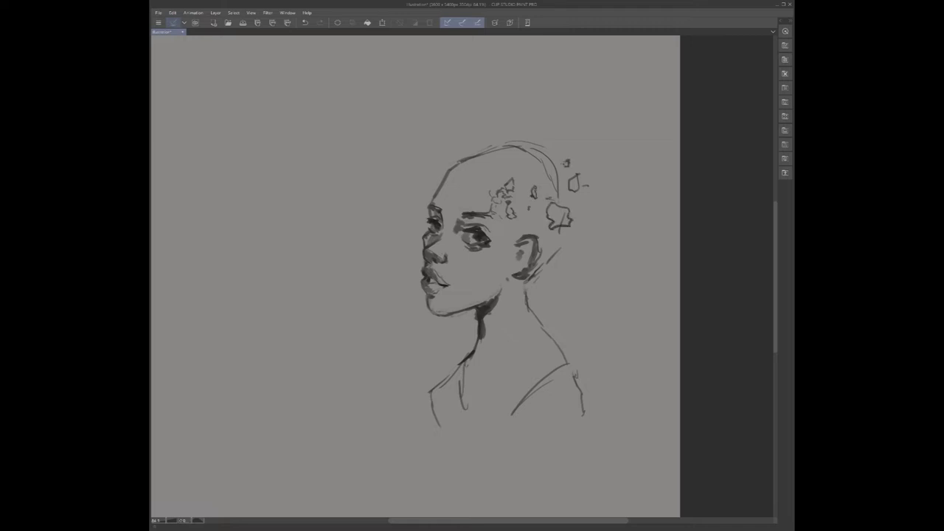
mouse_move(522, 214)
mouse_down()
mouse_move(530, 223)
mouse_move(538, 208)
mouse_move(524, 204)
mouse_move(522, 186)
mouse_up()
drag(568, 248, 535, 231)
- Shade the temple fragments in mid-gray and scatter small specks behind the head
key(ctrl+minus)
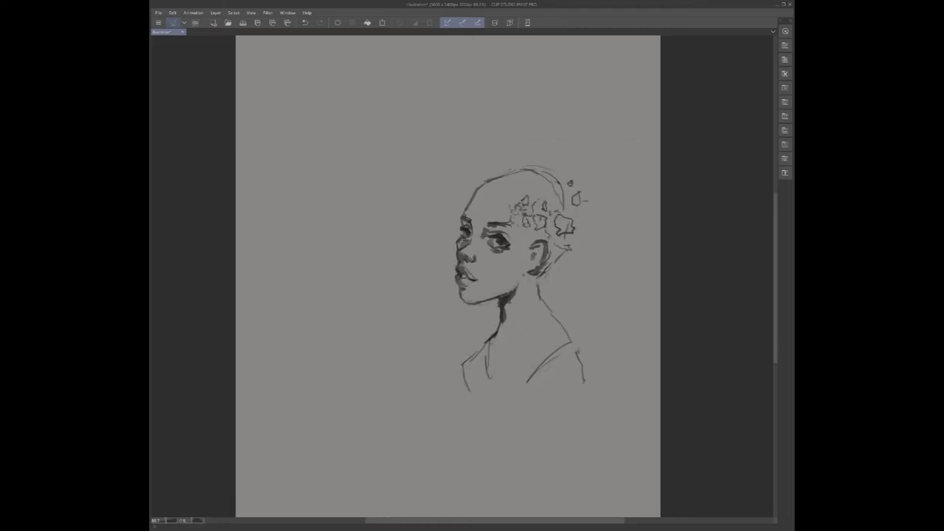
key(shift+space)
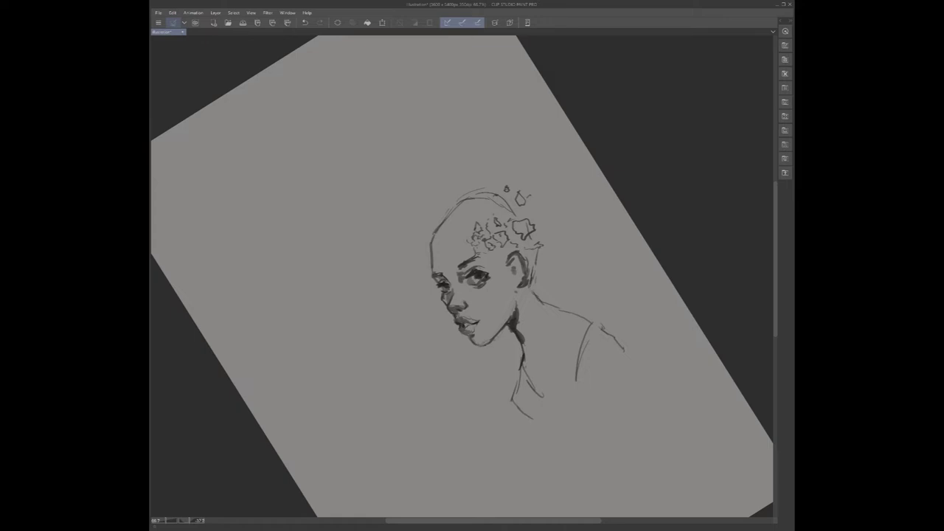
mouse_move(484, 221)
mouse_down()
mouse_move(488, 236)
mouse_move(510, 226)
mouse_move(491, 209)
mouse_move(503, 250)
mouse_move(520, 227)
mouse_move(521, 242)
mouse_move(503, 216)
mouse_move(483, 250)
mouse_move(493, 241)
mouse_up()
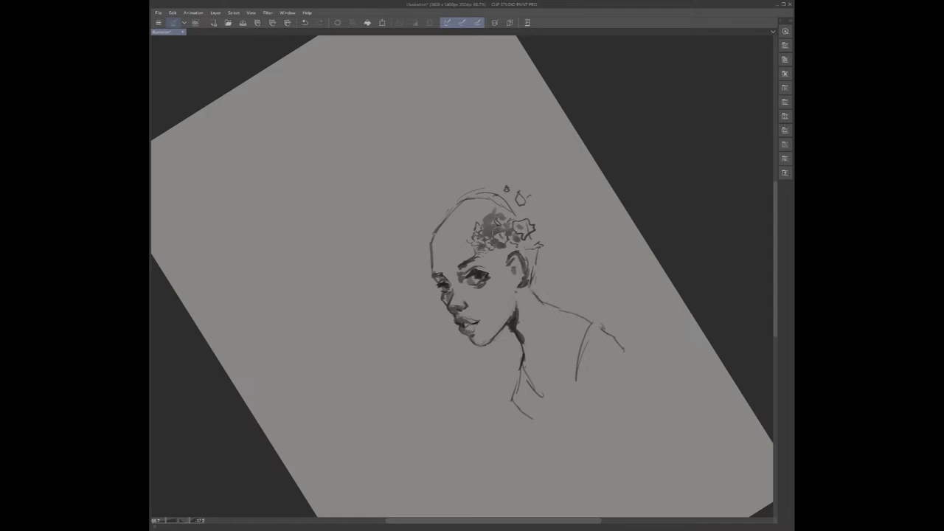
drag(696, 334, 557, 419)
mouse_move(560, 218)
mouse_down()
mouse_move(568, 221)
mouse_move(544, 222)
mouse_move(535, 235)
mouse_up()
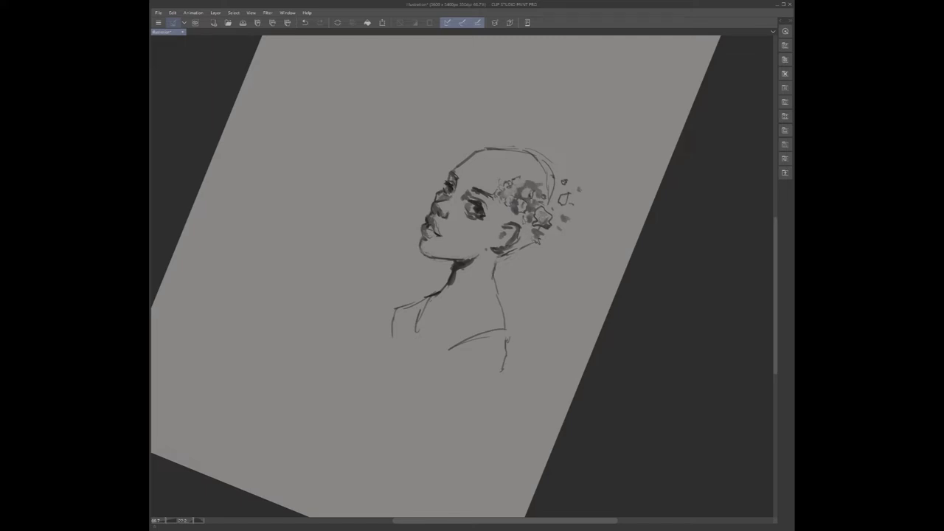
key(minus)
key(minus)
key(minus)
key(minus)
key(minus)
key(minus)
key(minus)
key(minus)
key(minus)
key(minus)
key(minus)
key(minus)
key(minus)
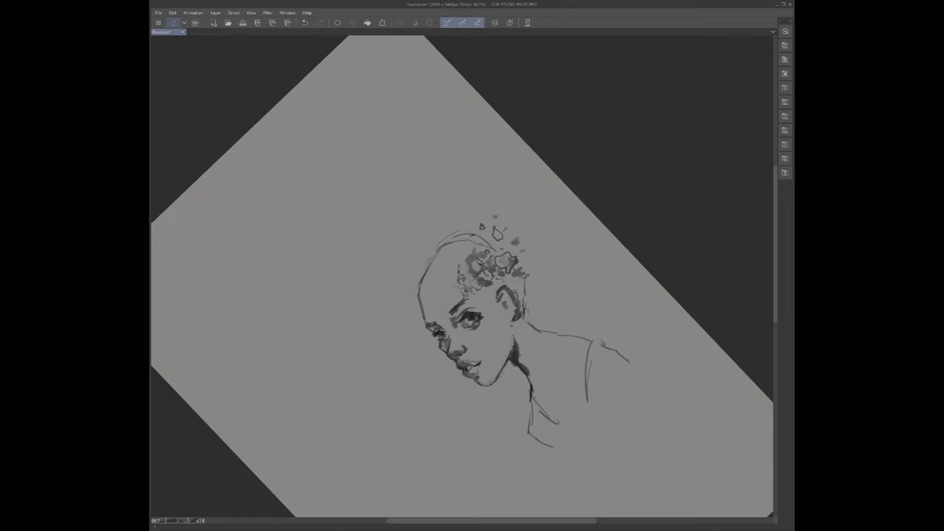
- Thicken the shoulder line and the front of the neck, and draw the collar's back edge with a broad dark stroke
scroll(461, 276, right, 1)
scroll(462, 275, right, 2)
key(asciicircum)
key(asciicircum)
key(asciicircum)
key(asciicircum)
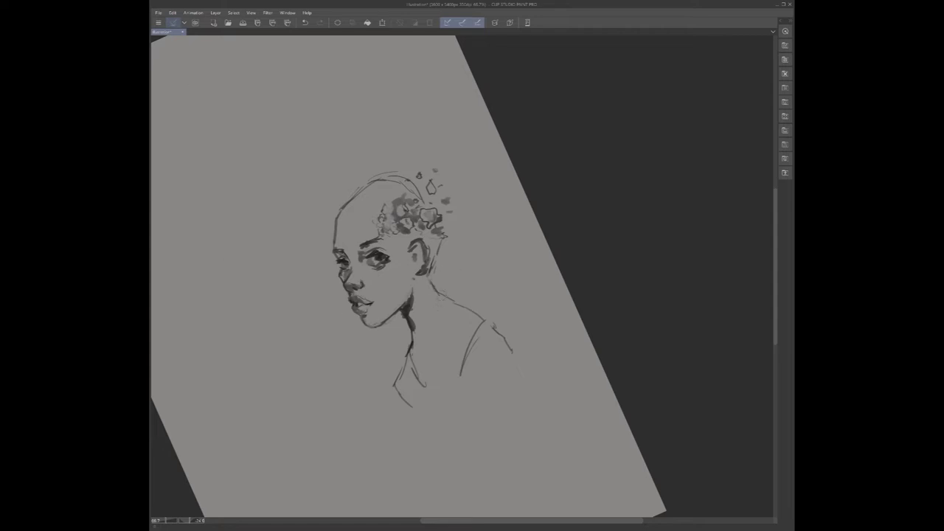
drag(430, 282, 485, 329)
drag(407, 331, 426, 375)
drag(404, 338, 429, 385)
drag(457, 308, 433, 359)
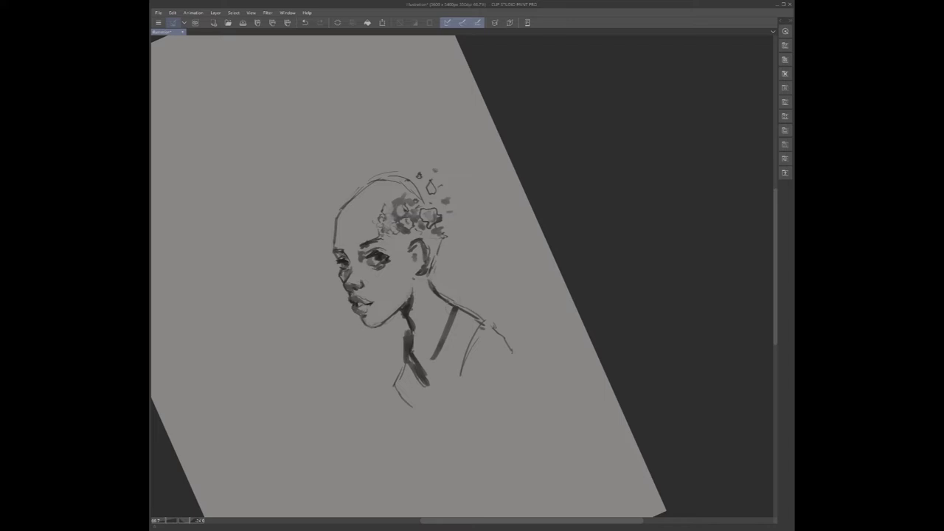
- Widen the collar band and block in the garment at the chest and shoulder in dark gray
mouse_move(453, 301)
mouse_down()
mouse_move(426, 382)
mouse_move(403, 388)
mouse_move(418, 397)
mouse_up()
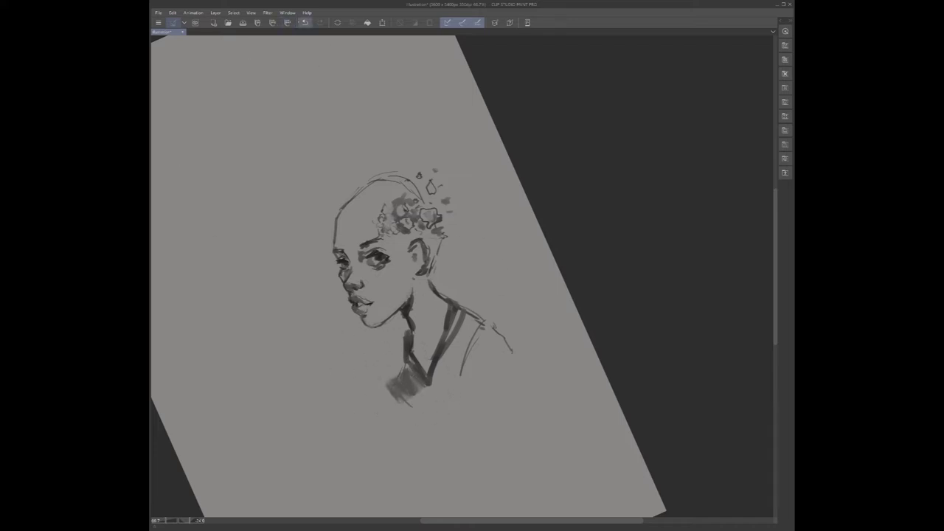
click(305, 22)
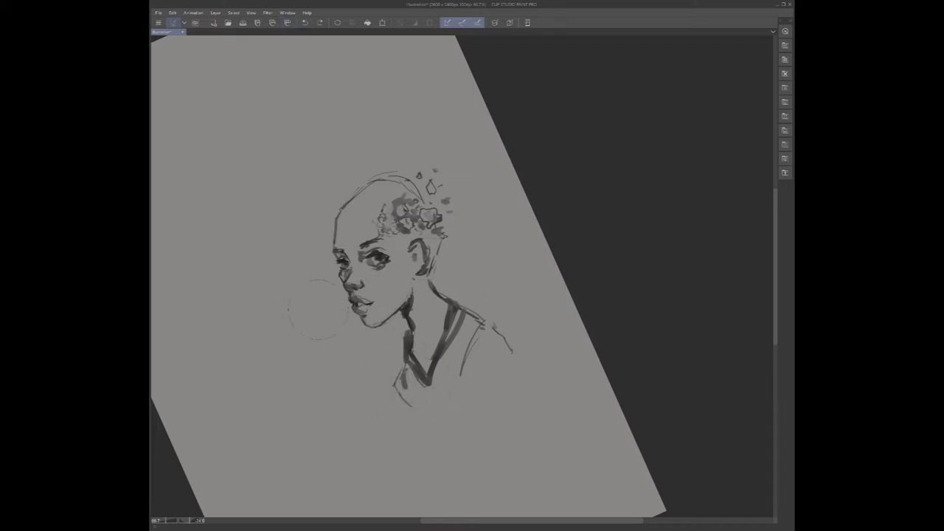
drag(397, 375, 428, 399)
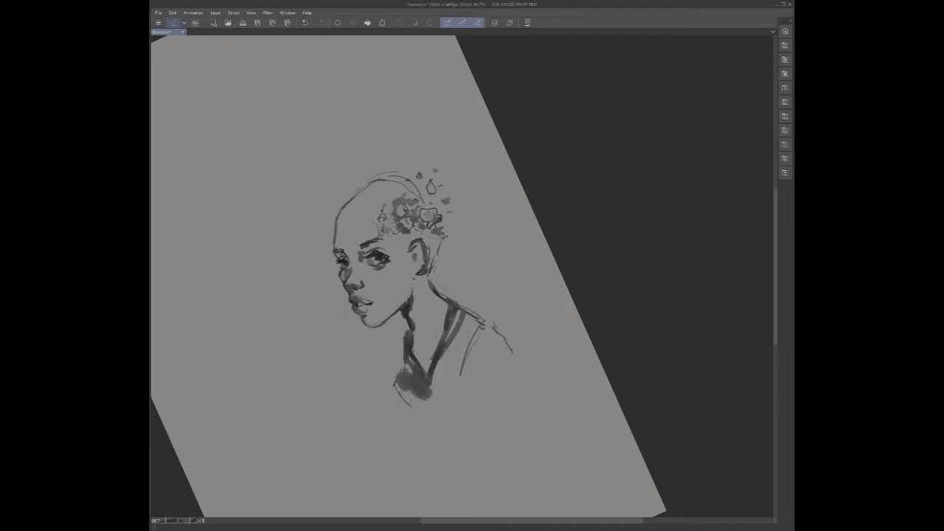
mouse_move(464, 347)
mouse_down()
mouse_move(457, 369)
mouse_move(487, 339)
mouse_move(482, 362)
mouse_up()
- Fill the hair over the crown and behind the ear in dark gray, leaving the temple fragments lighter
key(ctrl+at)
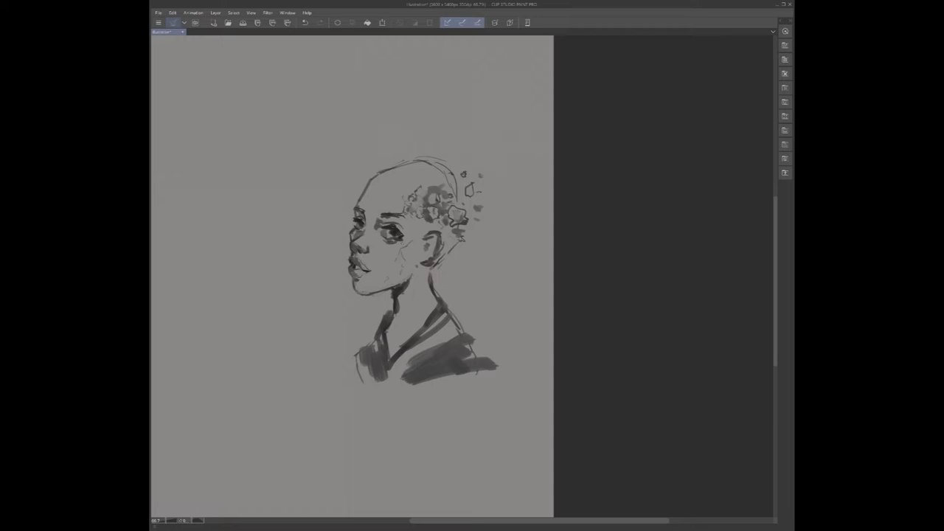
mouse_move(376, 179)
mouse_down()
mouse_move(405, 160)
mouse_move(393, 174)
mouse_up()
mouse_move(386, 175)
mouse_down()
mouse_move(418, 162)
mouse_move(389, 177)
mouse_up()
mouse_move(414, 167)
mouse_down()
mouse_move(398, 180)
mouse_move(438, 184)
mouse_move(413, 197)
mouse_move(430, 227)
mouse_move(445, 220)
mouse_move(455, 229)
mouse_up()
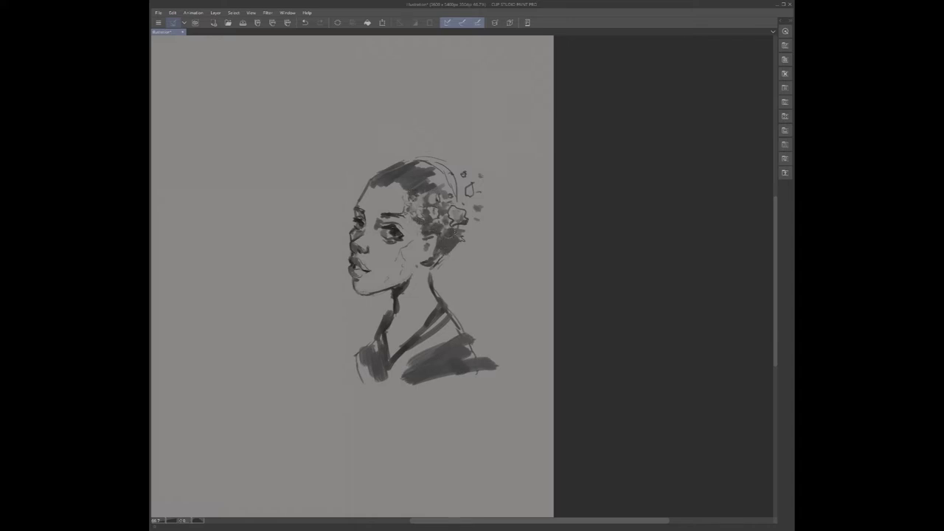
mouse_move(429, 177)
mouse_down()
mouse_move(451, 188)
mouse_move(449, 201)
mouse_move(459, 193)
mouse_up()
drag(449, 194, 455, 189)
mouse_move(412, 177)
mouse_down()
mouse_move(436, 166)
mouse_move(422, 171)
mouse_move(464, 200)
mouse_up()
drag(455, 203, 462, 209)
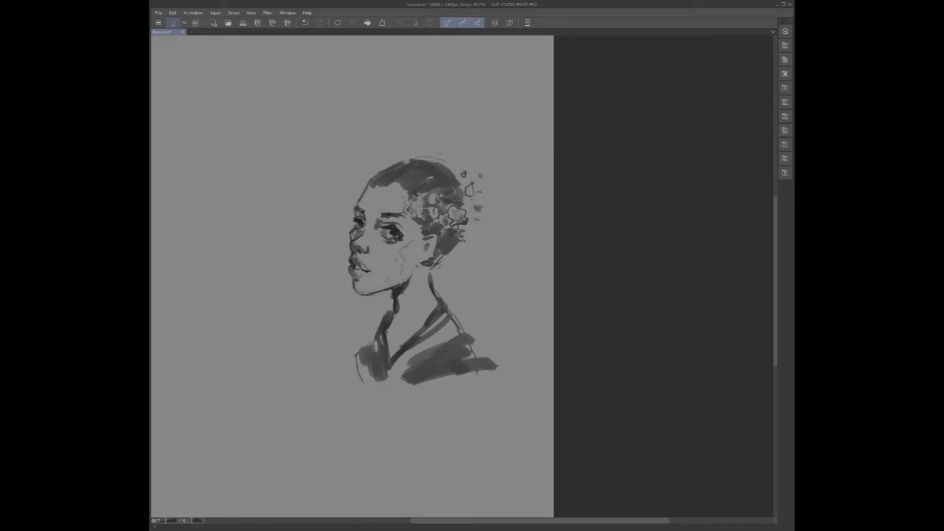
- Paint a dark gray hair bun on top of the head
drag(464, 174, 524, 189)
mouse_move(509, 158)
mouse_down()
mouse_move(525, 171)
mouse_move(519, 177)
mouse_up()
drag(468, 240, 516, 208)
mouse_move(509, 176)
mouse_down()
mouse_move(534, 163)
mouse_move(521, 186)
mouse_up()
mouse_move(519, 153)
mouse_down()
mouse_move(513, 165)
mouse_move(464, 180)
mouse_up()
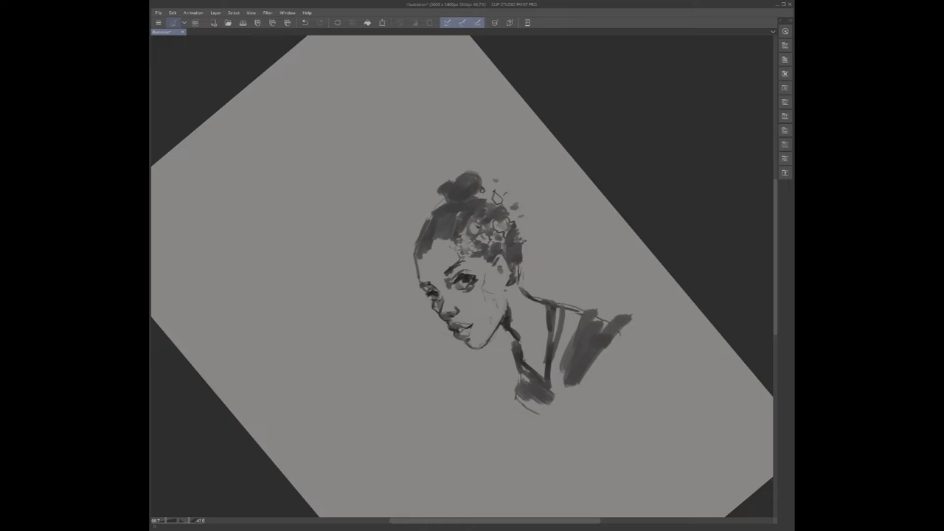
- Enlarge the whole figure to fill most of the canvas and position it with the shoulders near the lower edge
scroll(474, 328, down, 3)
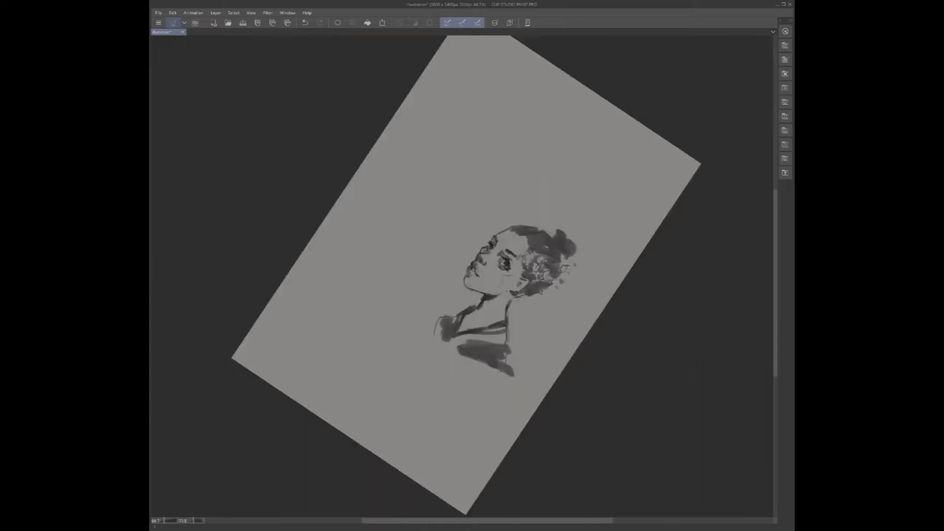
key(ctrl+t)
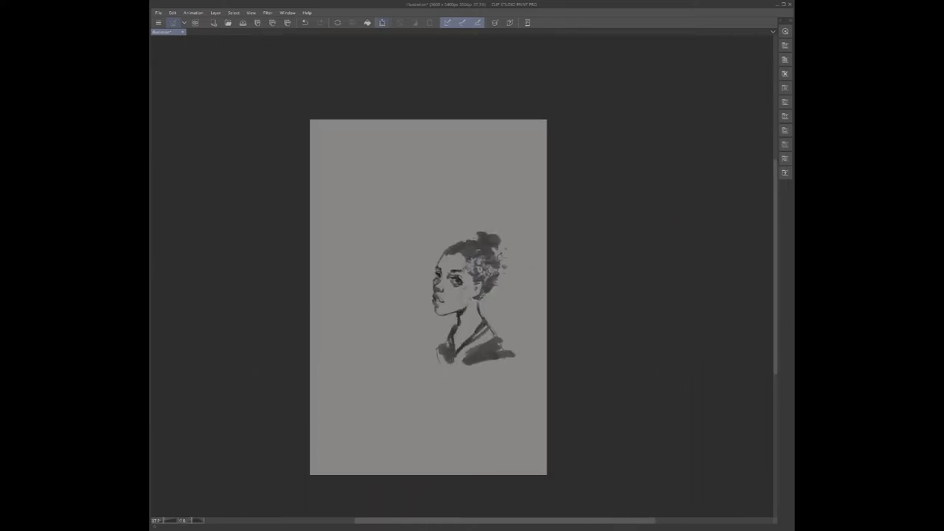
drag(431, 367, 381, 447)
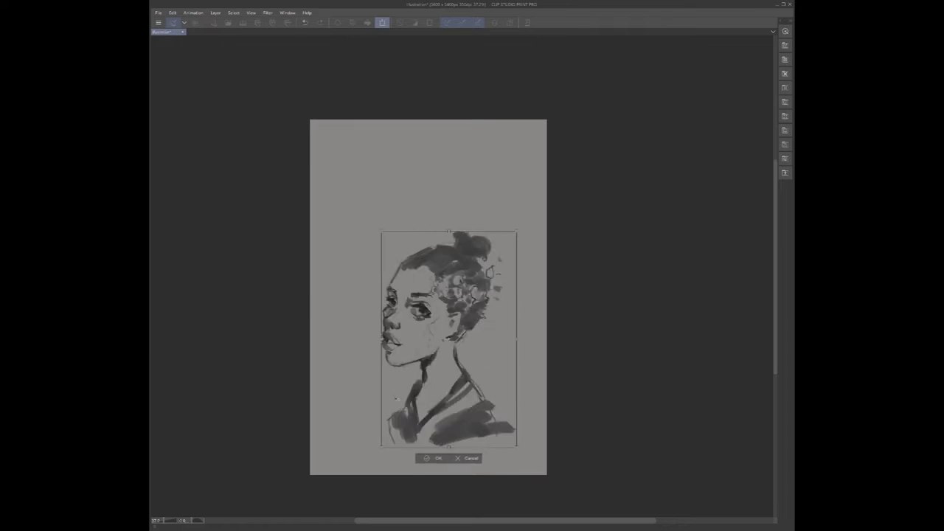
drag(448, 339, 426, 282)
drag(495, 390, 550, 480)
drag(455, 365, 426, 345)
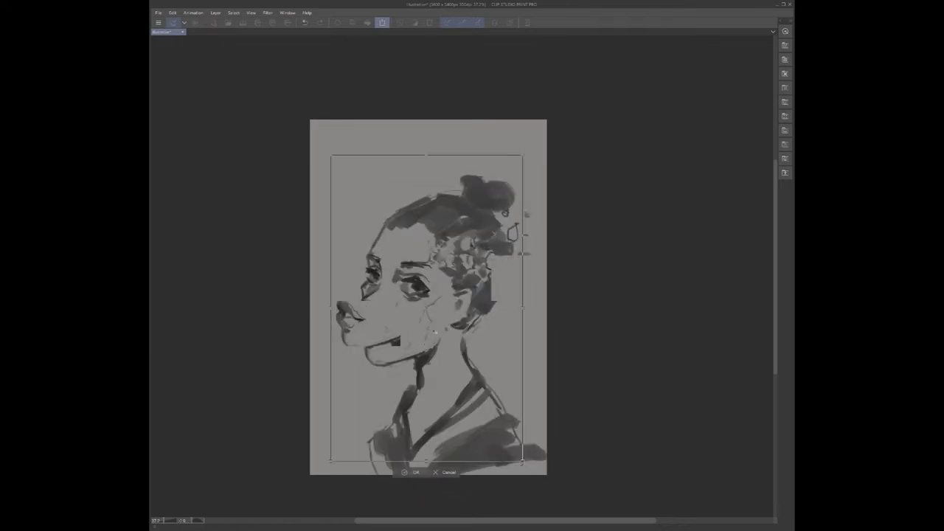
drag(477, 386, 487, 389)
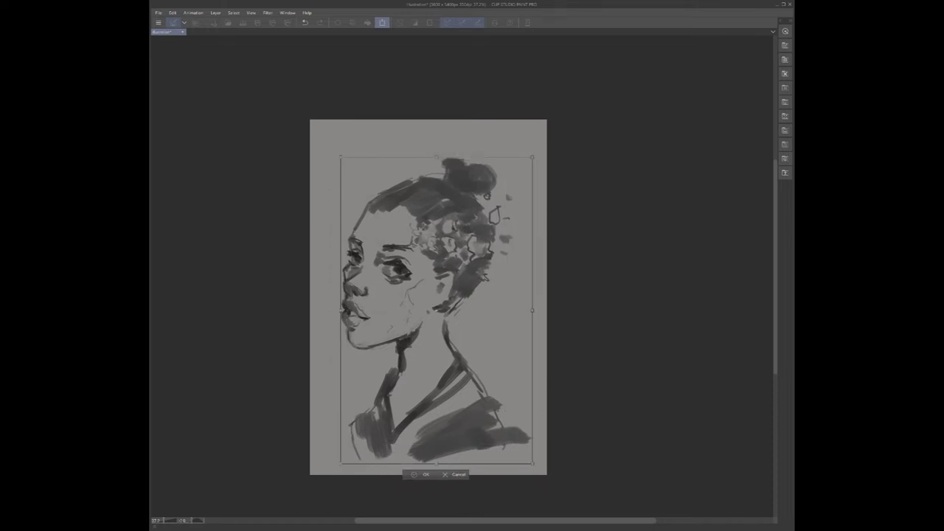
key(Return)
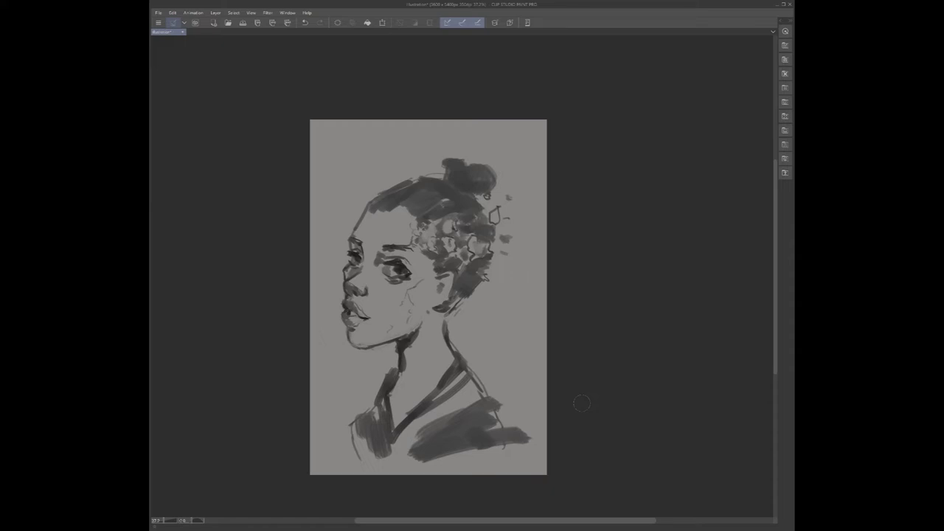
key(ctrl+t)
drag(443, 420, 451, 421)
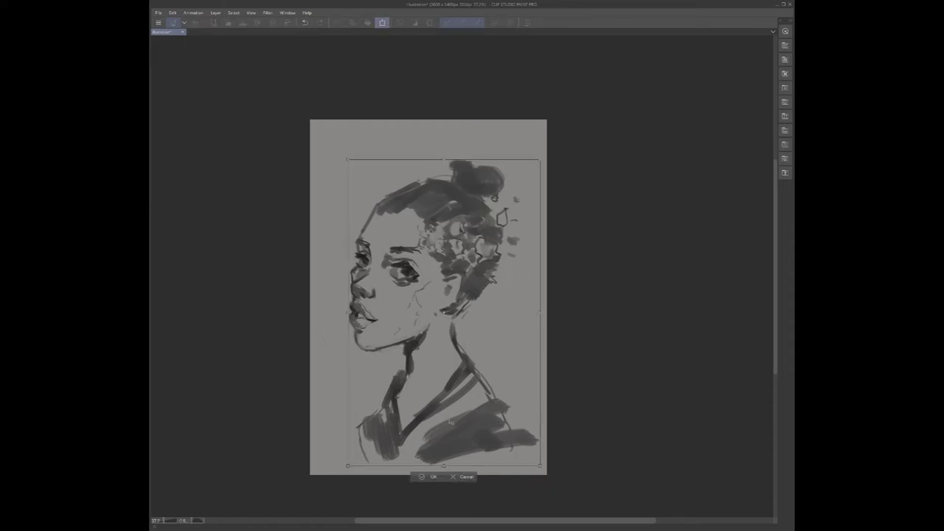
key(Return)
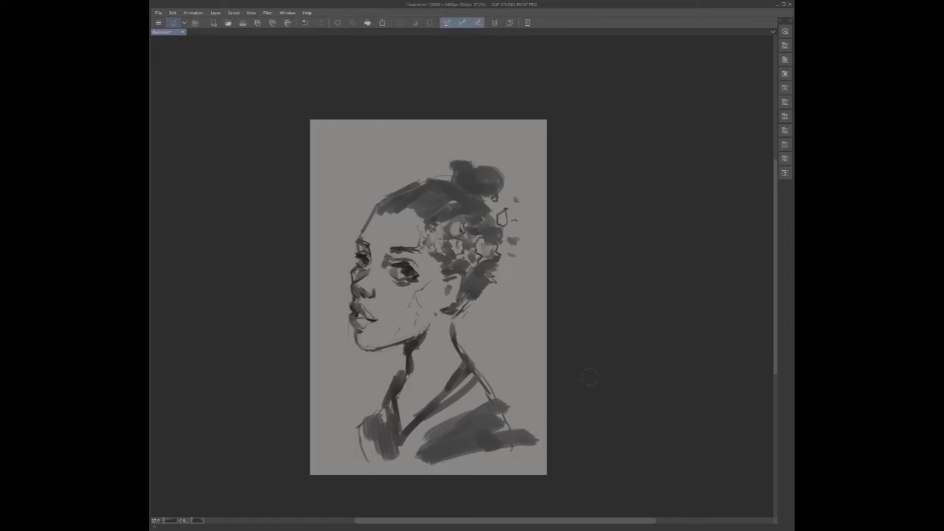
- Mirror the canvas view, then reshape the ear and clean up the hairline around the temple and forehead
drag(590, 377, 582, 331)
scroll(501, 367, down, 1)
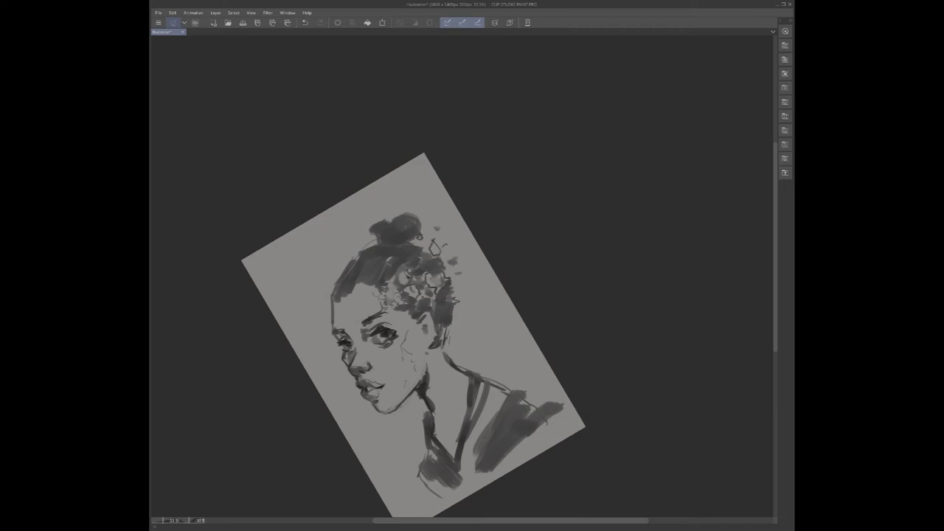
key(h)
drag(540, 333, 455, 331)
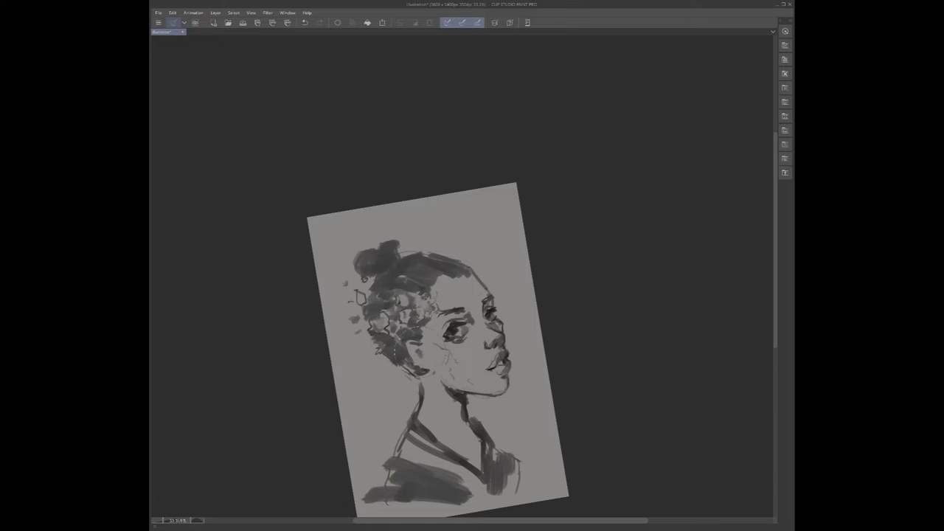
drag(418, 352, 404, 375)
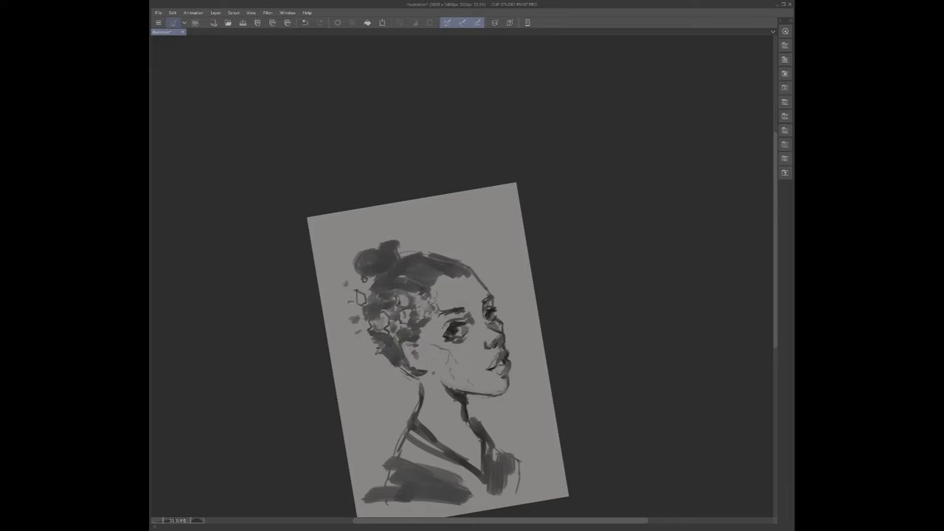
mouse_move(405, 354)
mouse_down()
mouse_move(408, 364)
mouse_move(418, 346)
mouse_up()
drag(424, 319, 426, 326)
mouse_move(426, 287)
mouse_down()
mouse_move(431, 296)
mouse_move(461, 276)
mouse_up()
mouse_move(412, 350)
mouse_down()
mouse_move(413, 362)
mouse_move(403, 351)
mouse_move(410, 355)
mouse_up()
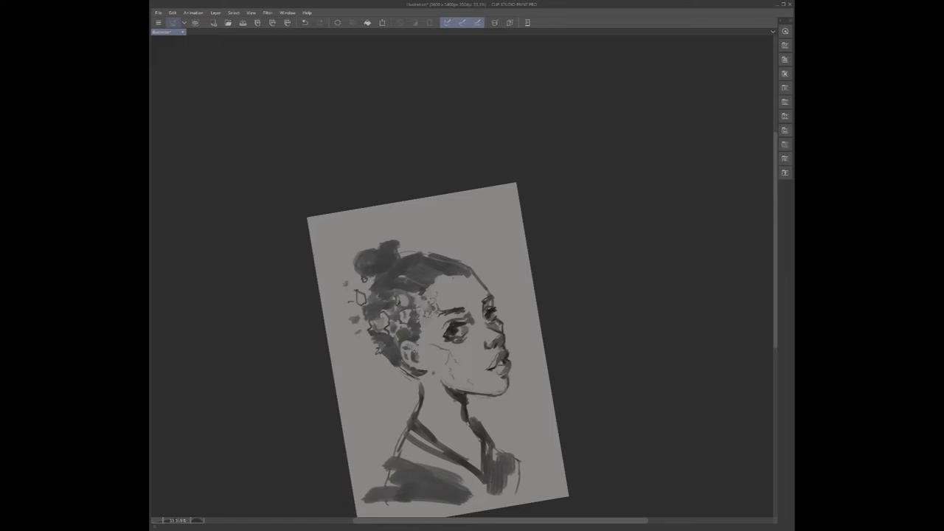
- Darken and sharpen the eyes, eyebrow and lips
drag(447, 332, 443, 339)
drag(485, 297, 435, 327)
drag(504, 356, 493, 364)
drag(496, 367, 504, 371)
- Try a faint reddish tint over the cheek and lips
key(minus)
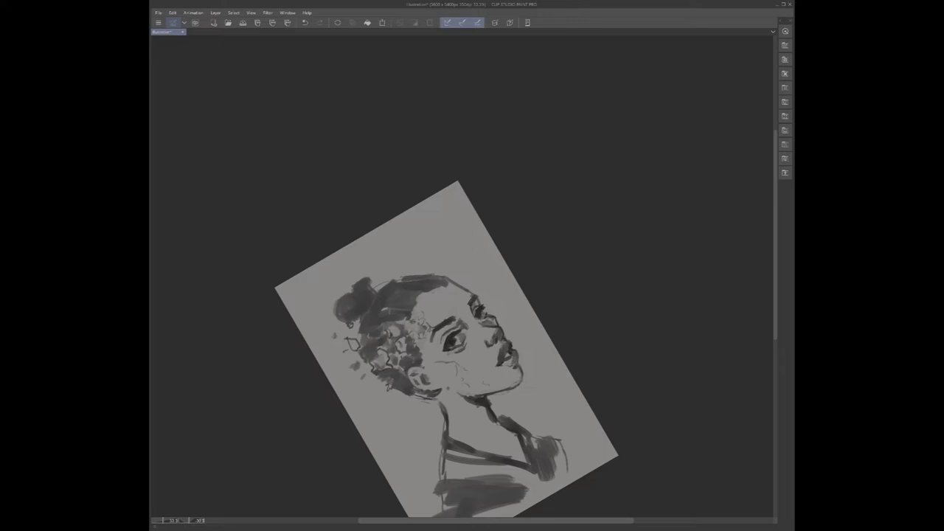
key(ctrl+minus)
key(asciicircum)
scroll(441, 325, up, 1)
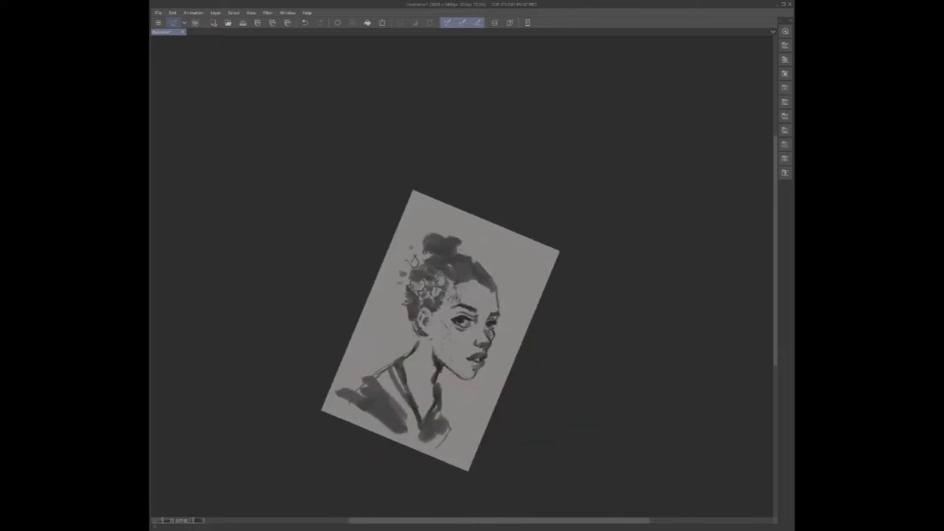
key(minus)
key(minus)
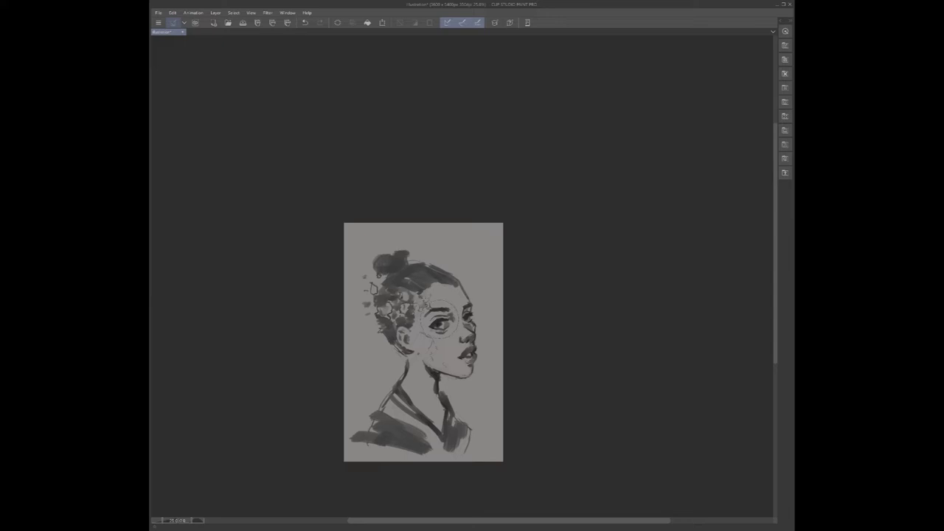
drag(450, 358, 434, 365)
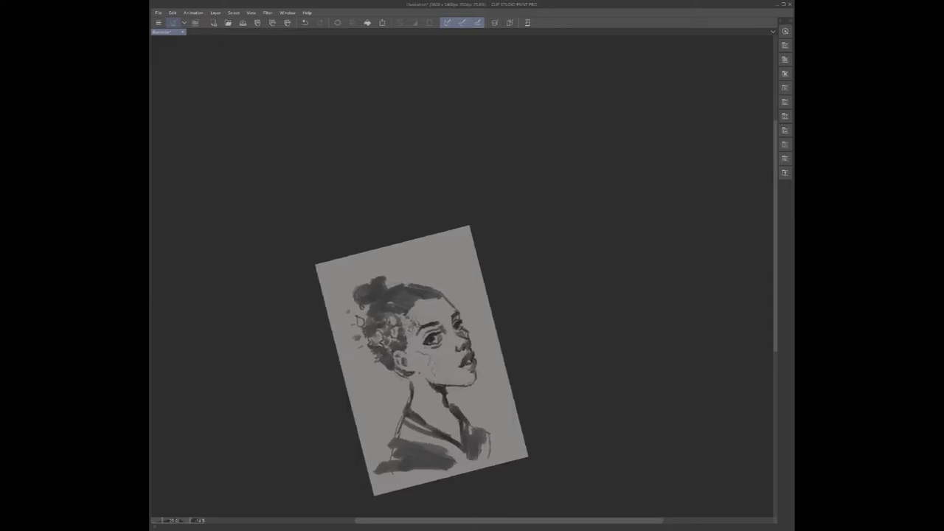
mouse_move(369, 292)
mouse_down()
mouse_move(487, 242)
mouse_move(496, 250)
mouse_up()
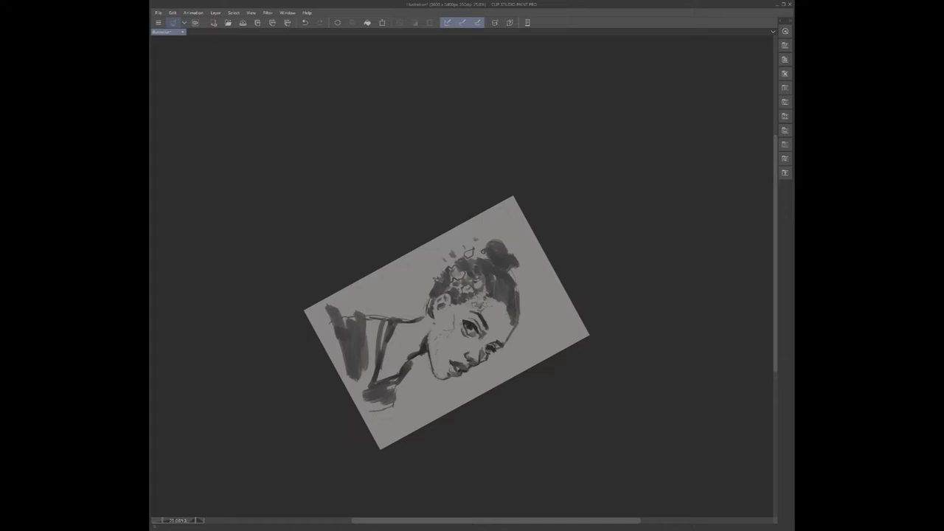
- Paint dark maroon across the upper background and around the hair down to ear level
key(minus)
key(minus)
key(minus)
key(minus)
key(minus)
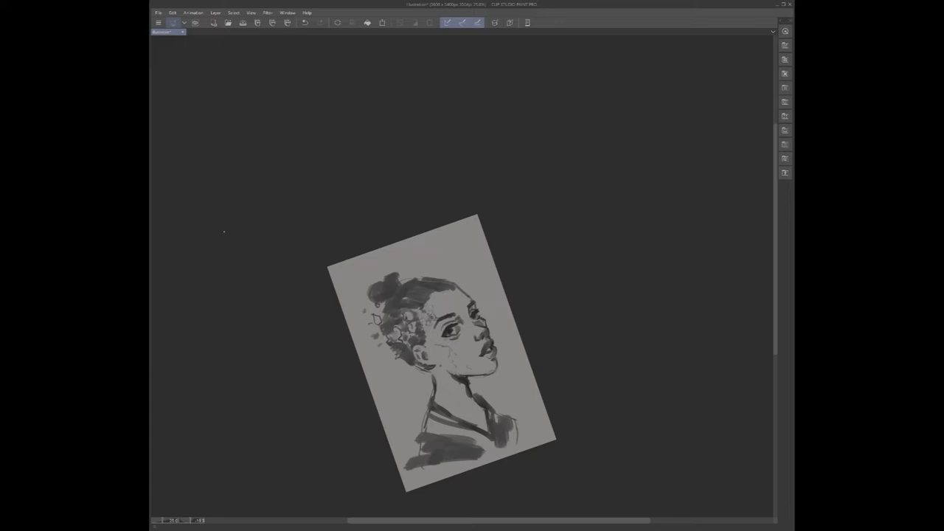
mouse_move(330, 265)
mouse_down()
mouse_move(338, 302)
mouse_move(360, 318)
mouse_move(378, 259)
mouse_move(339, 281)
mouse_up()
mouse_move(364, 235)
mouse_down()
mouse_move(365, 267)
mouse_move(382, 253)
mouse_move(385, 293)
mouse_move(396, 300)
mouse_move(429, 242)
mouse_move(451, 245)
mouse_move(374, 236)
mouse_move(356, 301)
mouse_move(341, 296)
mouse_move(396, 301)
mouse_move(445, 250)
mouse_move(432, 266)
mouse_move(404, 264)
mouse_move(404, 237)
mouse_move(369, 265)
mouse_move(350, 259)
mouse_move(405, 262)
mouse_move(430, 227)
mouse_move(465, 206)
mouse_move(475, 243)
mouse_move(449, 282)
mouse_move(450, 270)
mouse_move(488, 303)
mouse_move(489, 276)
mouse_move(468, 224)
mouse_move(453, 288)
mouse_move(441, 262)
mouse_move(380, 354)
mouse_move(370, 341)
mouse_move(361, 347)
mouse_move(373, 324)
mouse_up()
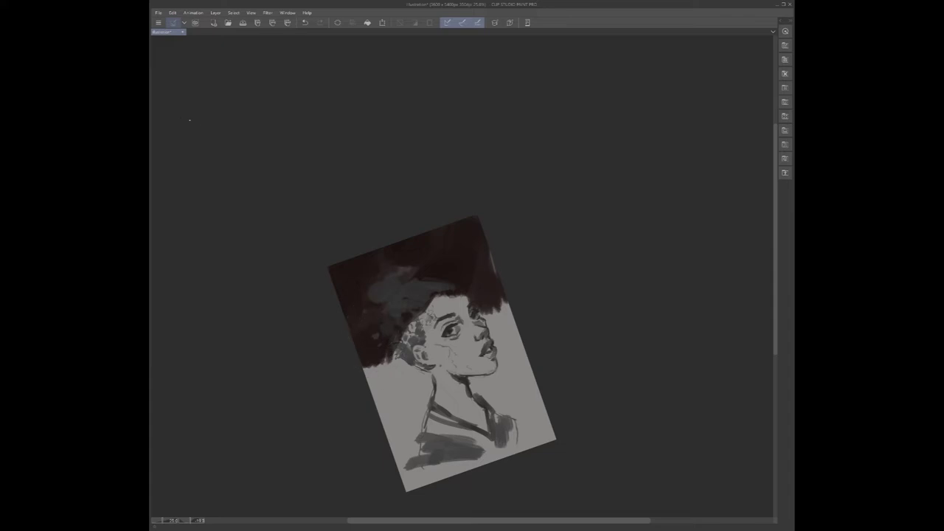
- Wash the lower third of the canvas in ochre brown over the neck, garment and background
mouse_move(406, 448)
mouse_down()
mouse_move(430, 384)
mouse_move(436, 408)
mouse_up()
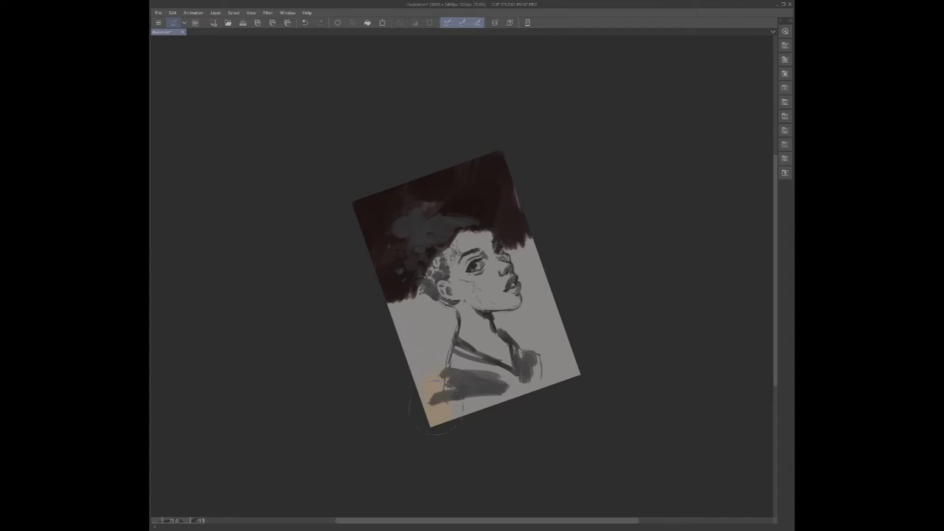
mouse_move(429, 366)
mouse_down()
mouse_move(452, 437)
mouse_move(527, 386)
mouse_move(521, 419)
mouse_up()
mouse_move(539, 380)
mouse_down()
mouse_move(564, 365)
mouse_move(549, 343)
mouse_move(516, 369)
mouse_move(443, 378)
mouse_move(461, 404)
mouse_move(494, 400)
mouse_move(421, 365)
mouse_move(434, 349)
mouse_move(531, 345)
mouse_move(542, 302)
mouse_move(475, 335)
mouse_move(427, 336)
mouse_move(479, 387)
mouse_move(499, 377)
mouse_move(439, 332)
mouse_up()
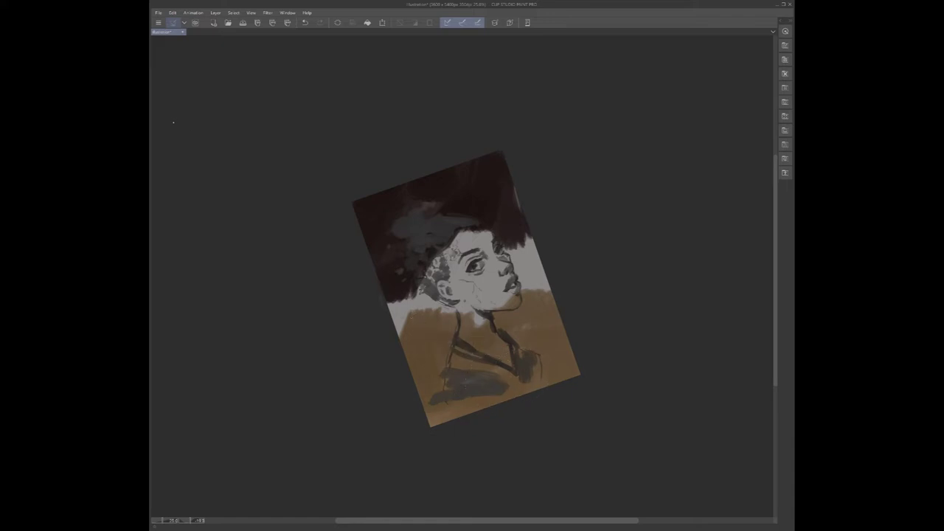
- Cover the face and the background in front of it with salmon pink, and paint orange-red behind the head
mouse_move(402, 295)
mouse_down()
mouse_move(402, 314)
mouse_move(413, 318)
mouse_move(398, 284)
mouse_move(405, 312)
mouse_move(436, 299)
mouse_move(432, 321)
mouse_move(461, 304)
mouse_move(413, 291)
mouse_move(419, 310)
mouse_move(466, 295)
mouse_up()
mouse_move(517, 274)
mouse_down()
mouse_move(525, 294)
mouse_move(532, 255)
mouse_move(487, 302)
mouse_move(453, 306)
mouse_move(483, 267)
mouse_move(476, 232)
mouse_move(413, 282)
mouse_move(487, 267)
mouse_move(508, 236)
mouse_move(523, 314)
mouse_up()
drag(527, 228, 519, 247)
mouse_move(443, 251)
mouse_down()
mouse_move(394, 284)
mouse_move(416, 349)
mouse_up()
drag(402, 313, 383, 276)
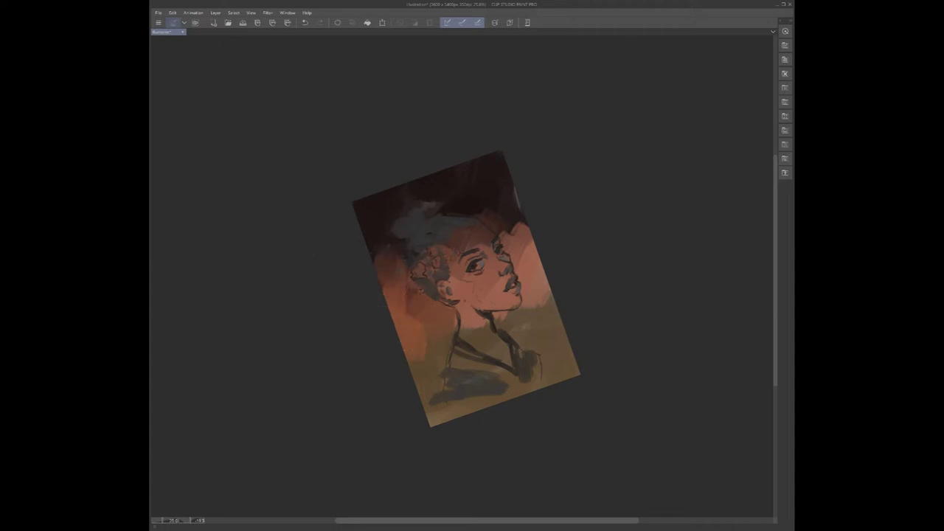
- Add a cream patch behind the shoulder and lighten the ochre areas, forehead and cheek with warm yellow strokes
mouse_move(436, 360)
mouse_down()
mouse_move(426, 365)
mouse_move(452, 368)
mouse_move(416, 353)
mouse_move(472, 369)
mouse_up()
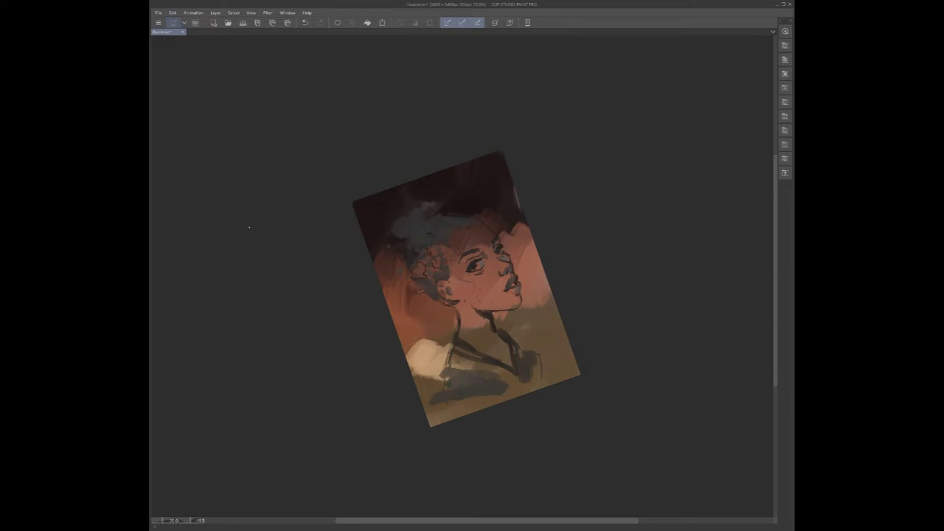
mouse_move(429, 405)
mouse_down()
mouse_move(417, 387)
mouse_move(439, 399)
mouse_move(438, 328)
mouse_move(421, 334)
mouse_move(409, 325)
mouse_move(498, 335)
mouse_move(507, 327)
mouse_move(464, 346)
mouse_move(471, 383)
mouse_move(505, 381)
mouse_move(540, 355)
mouse_move(537, 317)
mouse_up()
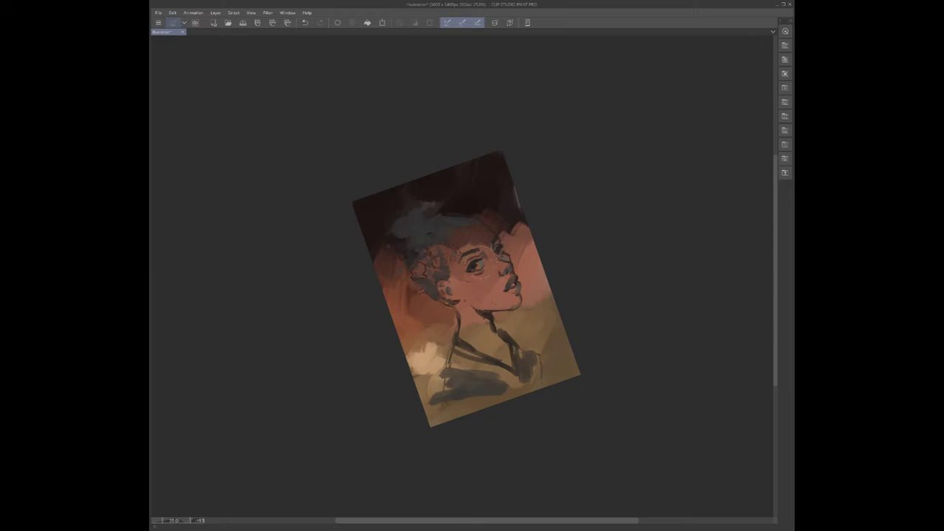
mouse_move(471, 232)
mouse_down()
mouse_move(486, 276)
mouse_move(473, 299)
mouse_move(561, 321)
mouse_move(564, 372)
mouse_up()
drag(545, 314, 528, 307)
mouse_move(447, 354)
mouse_down()
mouse_move(463, 359)
mouse_move(427, 328)
mouse_up()
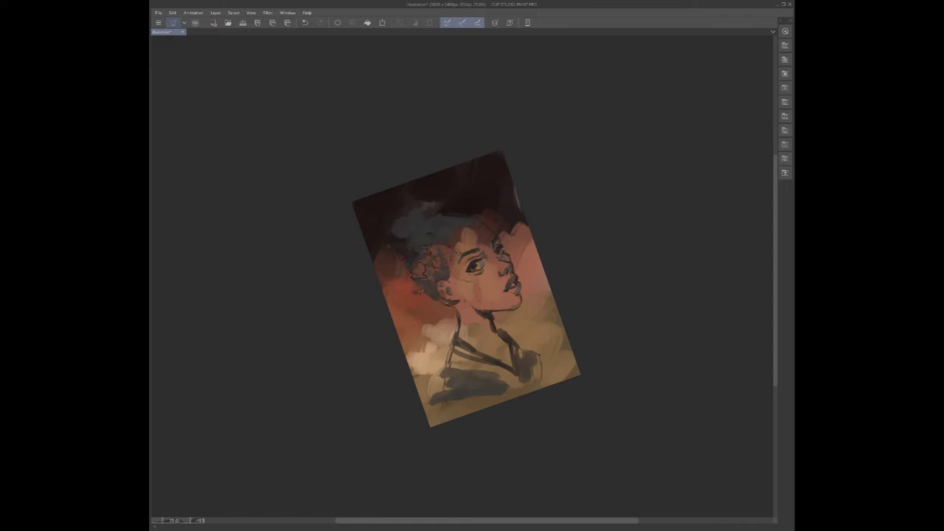
- Extend the dark maroon behind the hair and beside the forehead, blending it into the red and pink background
drag(380, 229, 385, 302)
mouse_move(519, 223)
mouse_down()
mouse_move(526, 249)
mouse_move(496, 208)
mouse_move(527, 267)
mouse_up()
drag(496, 190, 458, 327)
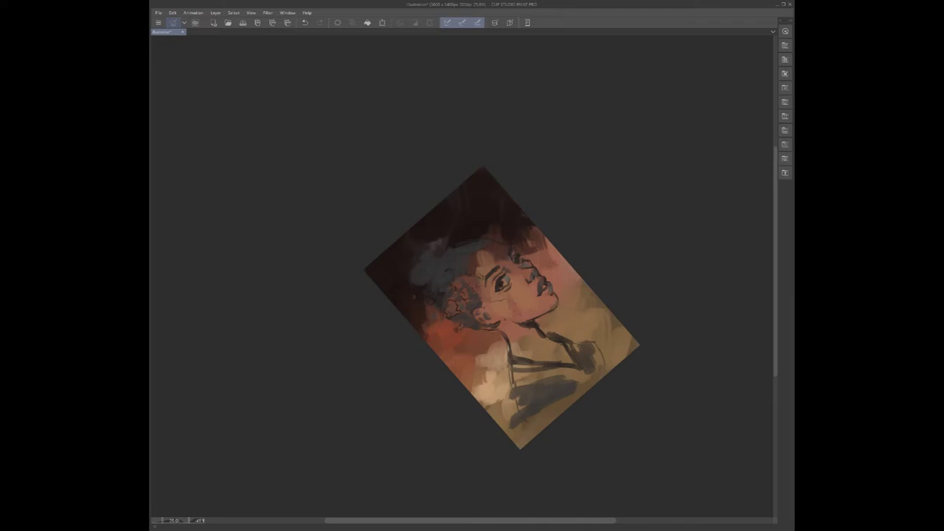
- Smooth the maroon and red background around the head and darken the lower background corners with brown patches
drag(407, 258, 449, 219)
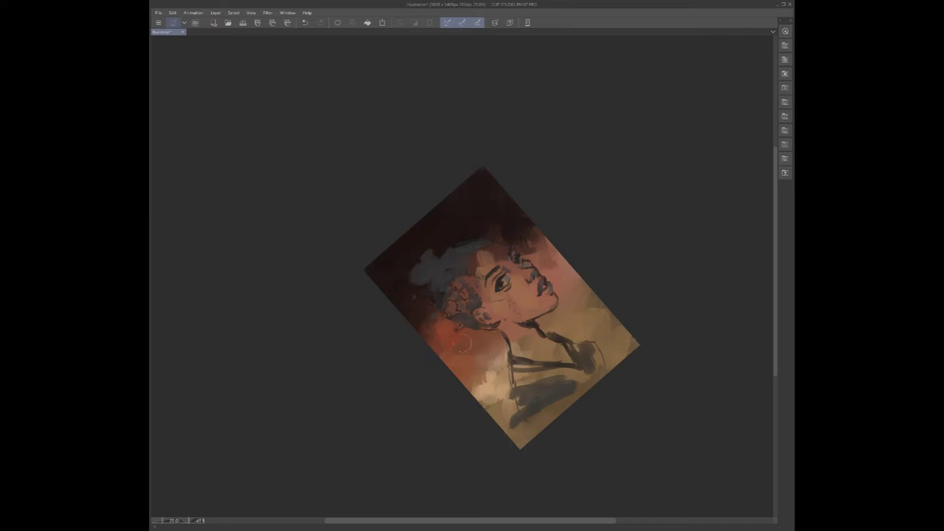
mouse_move(506, 318)
mouse_down()
mouse_move(491, 268)
mouse_move(508, 222)
mouse_move(525, 253)
mouse_up()
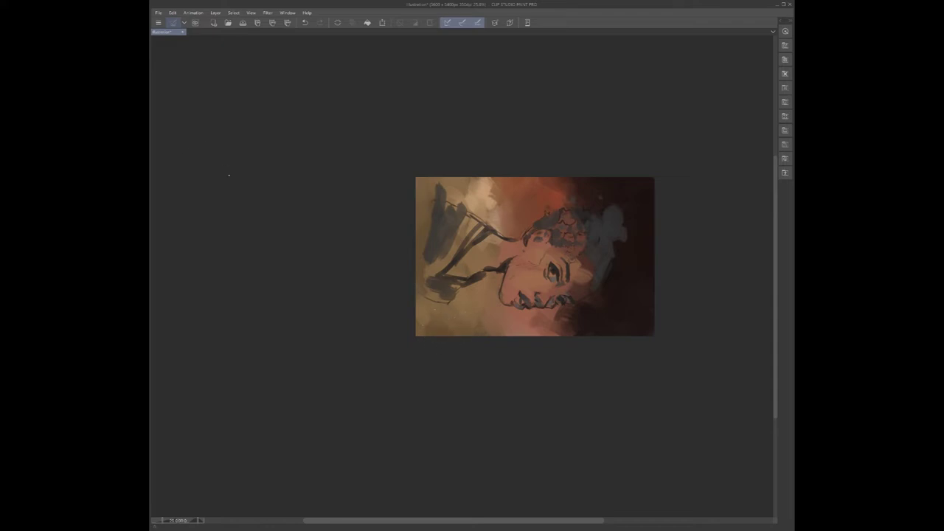
mouse_move(434, 324)
mouse_down()
mouse_move(415, 337)
mouse_move(455, 322)
mouse_up()
drag(430, 179, 454, 201)
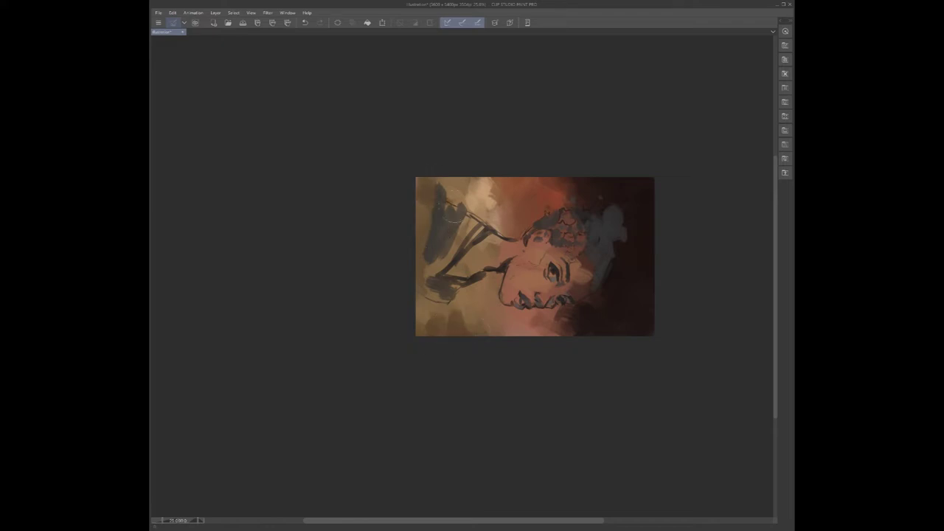
drag(463, 296, 468, 317)
drag(509, 348, 557, 351)
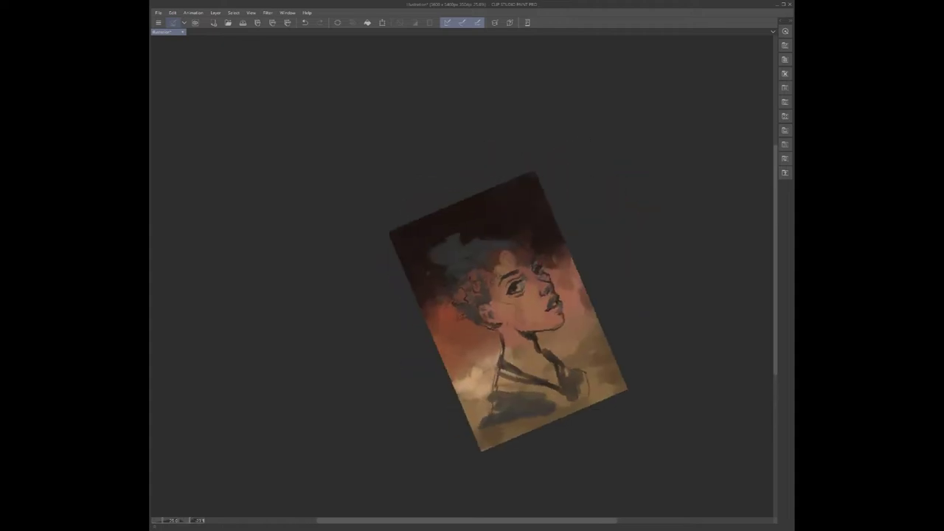
- Flip the canvas horizontally and extend the pinkish skin tone down the neck
key(h)
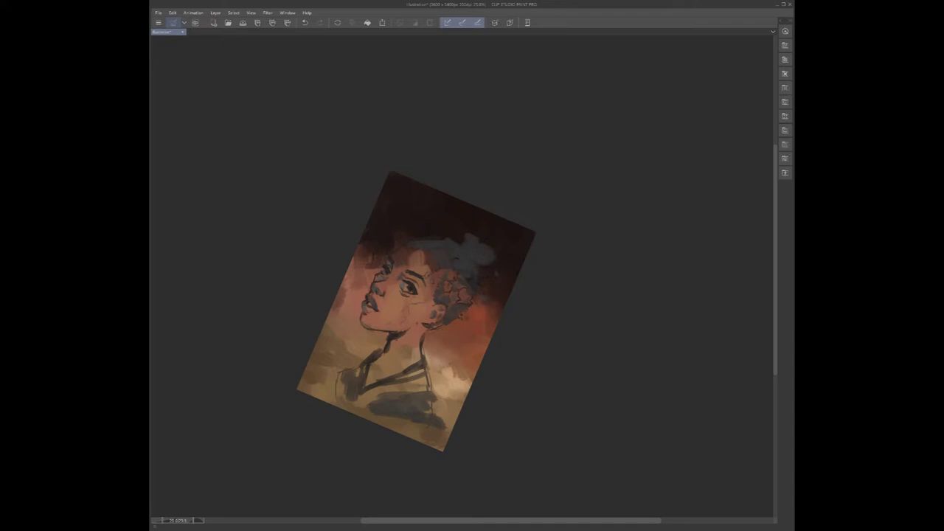
drag(412, 283, 445, 294)
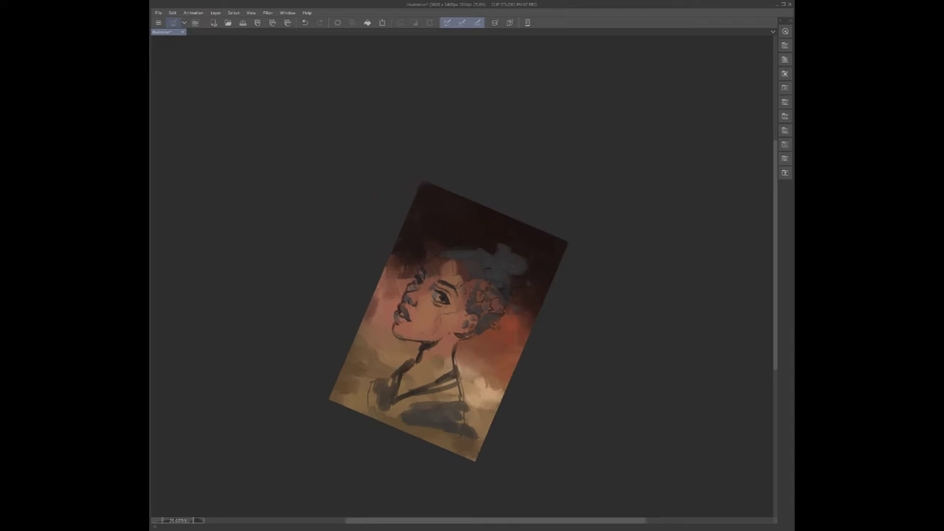
scroll(460, 293, up, 3)
drag(459, 293, 478, 284)
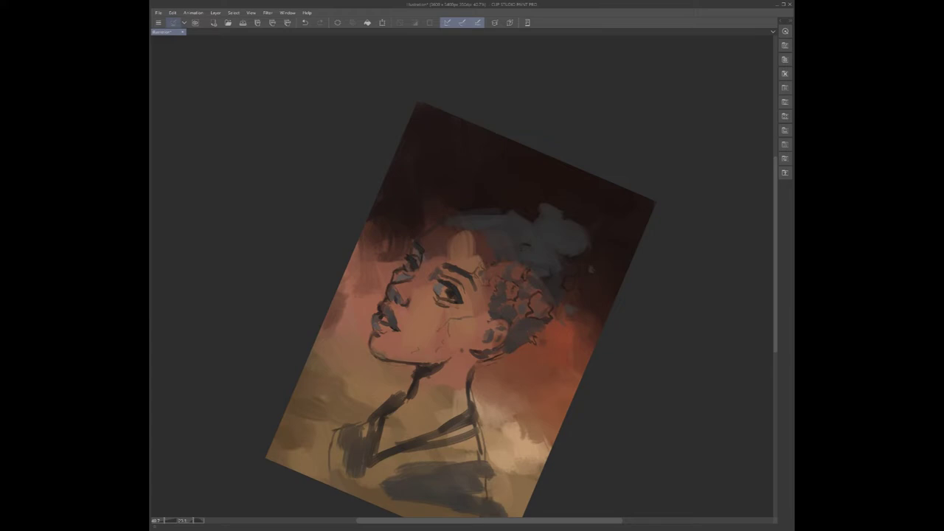
drag(462, 310, 467, 284)
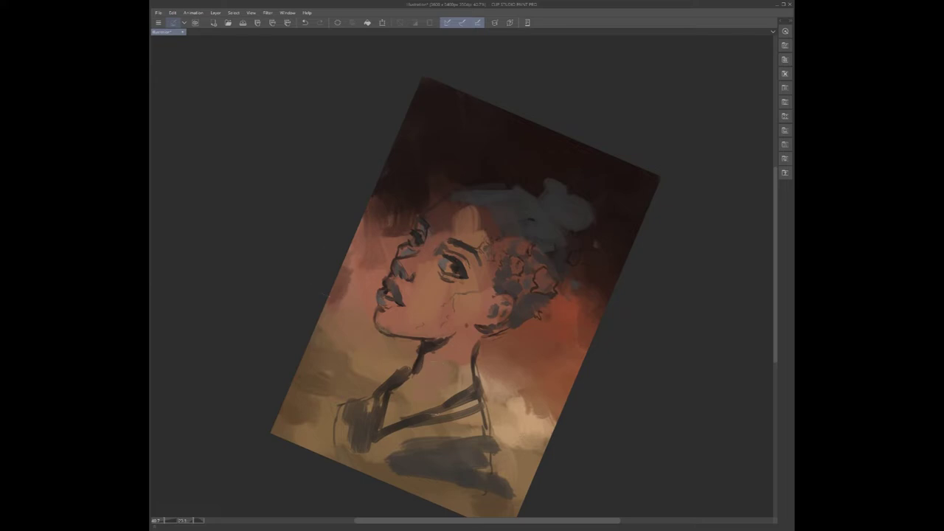
drag(446, 320, 439, 326)
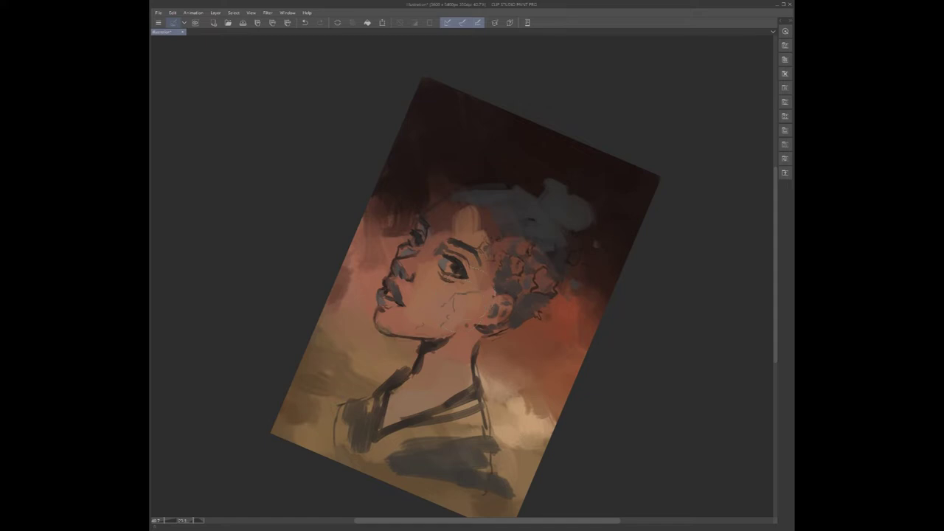
click(304, 22)
click(304, 22)
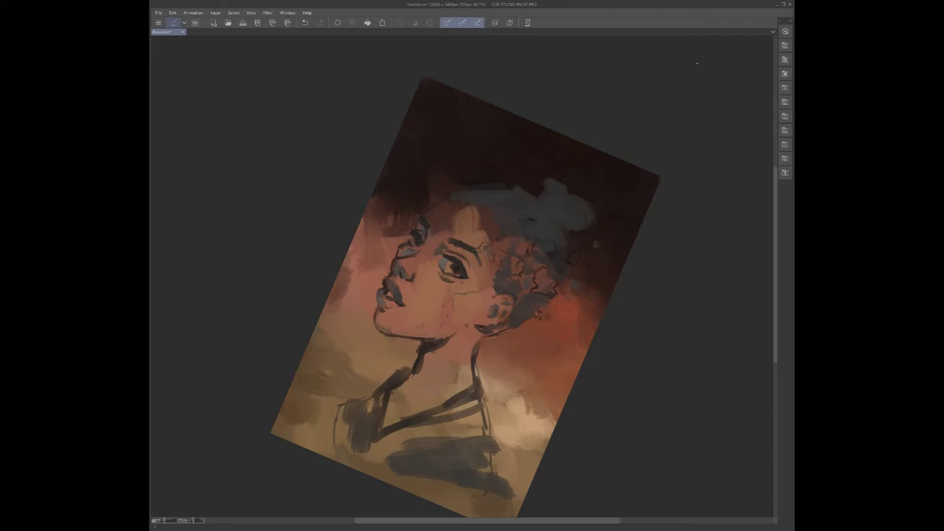
drag(447, 363, 400, 400)
key(ctrl+z)
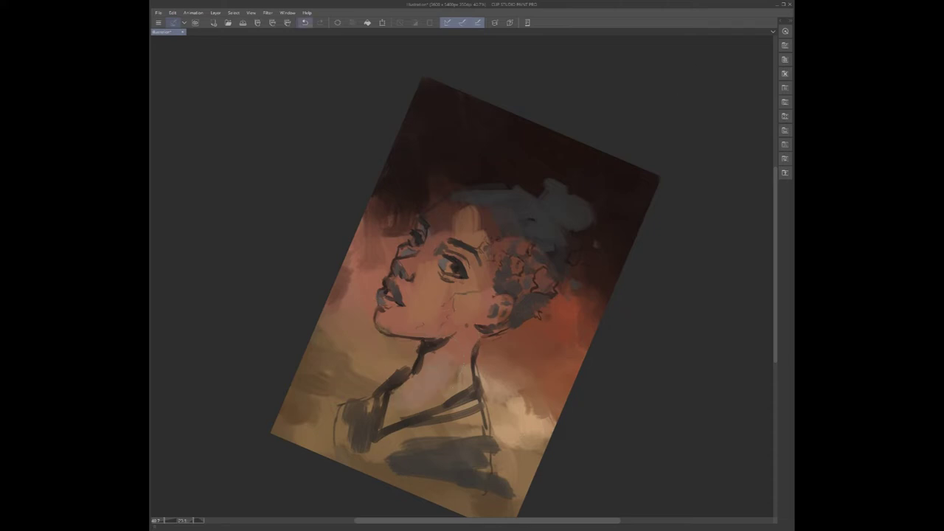
- Cover the neck, chest, shoulder, face and forehead with an even warm brown-pink skin tone
mouse_move(413, 376)
mouse_down()
mouse_move(439, 413)
mouse_move(462, 380)
mouse_up()
drag(419, 249, 402, 253)
mouse_move(487, 258)
mouse_down()
mouse_move(468, 224)
mouse_move(446, 213)
mouse_move(454, 220)
mouse_move(435, 224)
mouse_move(457, 220)
mouse_up()
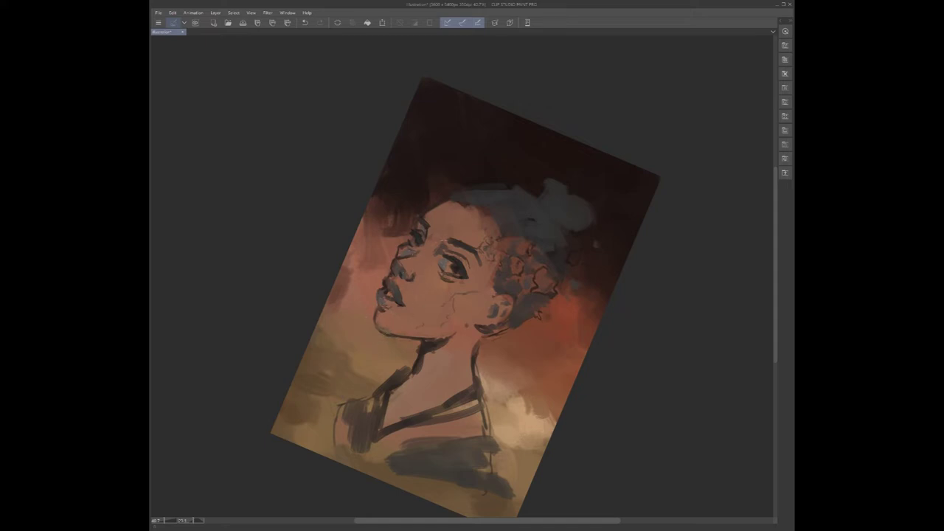
drag(494, 283, 482, 224)
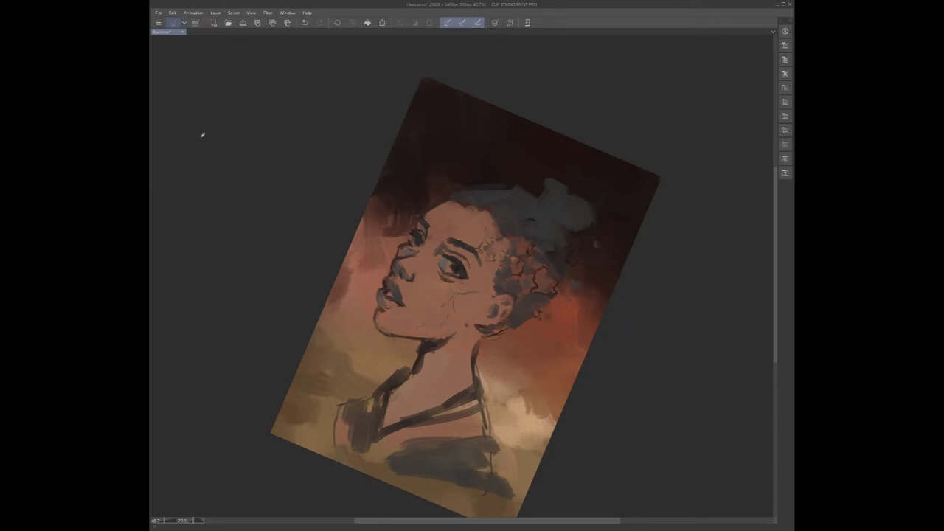
- Lighten the cheekbone, temple and ear with a paler skin tone
drag(450, 291, 479, 277)
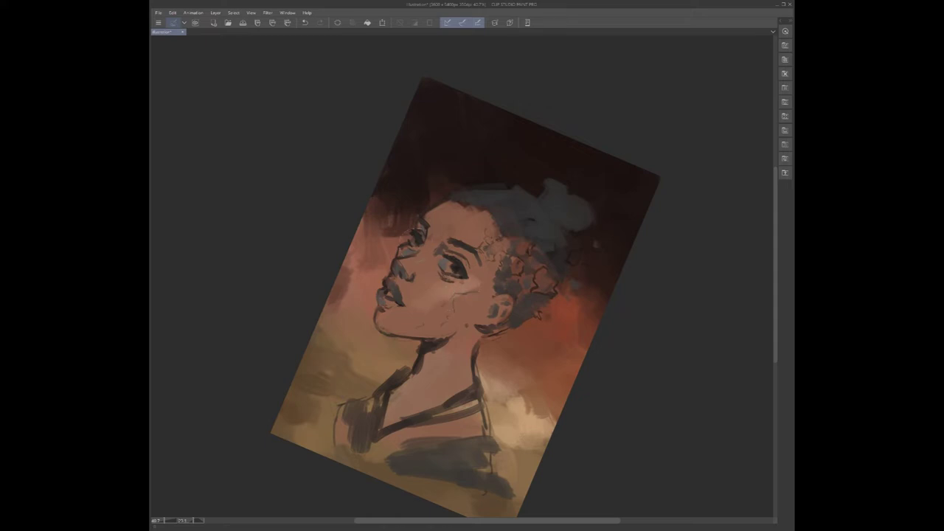
mouse_move(465, 272)
mouse_down()
mouse_move(490, 241)
mouse_move(506, 248)
mouse_move(491, 290)
mouse_up()
mouse_move(488, 292)
mouse_down()
mouse_move(503, 305)
mouse_move(489, 309)
mouse_up()
drag(498, 307, 505, 319)
- Paint pale peach highlights on the base of the neck and the chest below the strap
drag(429, 376, 449, 364)
drag(433, 387, 455, 375)
drag(438, 435, 477, 425)
mouse_move(456, 447)
mouse_down()
mouse_move(482, 422)
mouse_move(453, 420)
mouse_up()
drag(464, 420, 473, 420)
drag(440, 405, 464, 383)
- Add light peach strokes under the near eye, on the nose bridge and across the forehead
drag(423, 306, 455, 289)
drag(454, 300, 476, 287)
mouse_move(406, 295)
mouse_down()
mouse_move(411, 283)
mouse_move(397, 276)
mouse_move(410, 270)
mouse_up()
drag(439, 237, 483, 226)
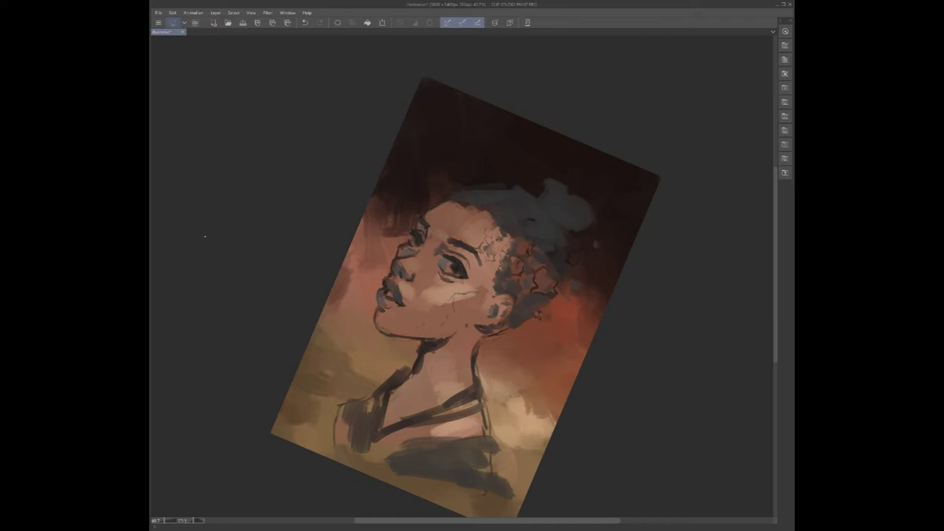
- Paint a cream rim light along the forehead, nose, lips, chin, throat, collar and front shoulder
mouse_move(425, 215)
mouse_down()
mouse_move(449, 199)
mouse_move(403, 245)
mouse_move(413, 248)
mouse_up()
drag(385, 280, 382, 288)
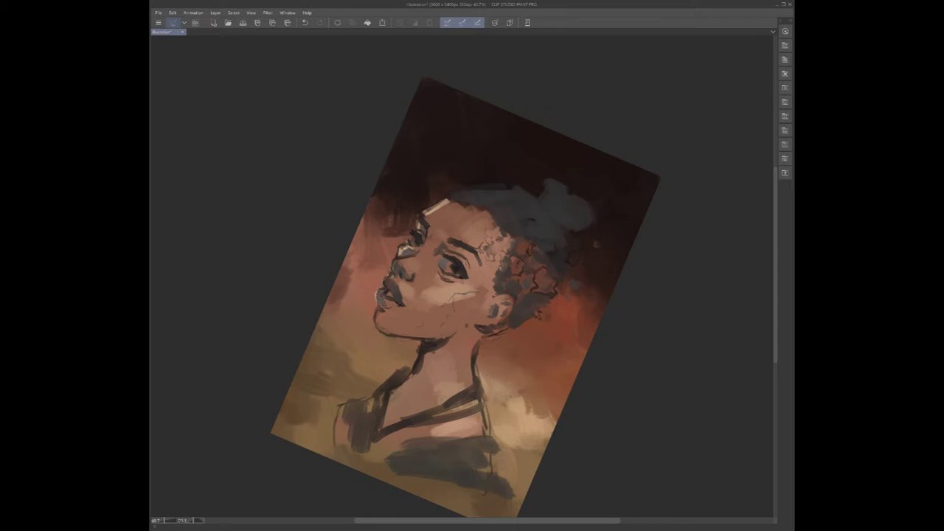
drag(376, 308, 378, 329)
mouse_move(422, 340)
mouse_down()
mouse_move(409, 379)
mouse_move(373, 392)
mouse_move(398, 372)
mouse_move(373, 401)
mouse_up()
mouse_move(364, 400)
mouse_down()
mouse_move(340, 407)
mouse_move(336, 438)
mouse_up()
drag(420, 341, 411, 368)
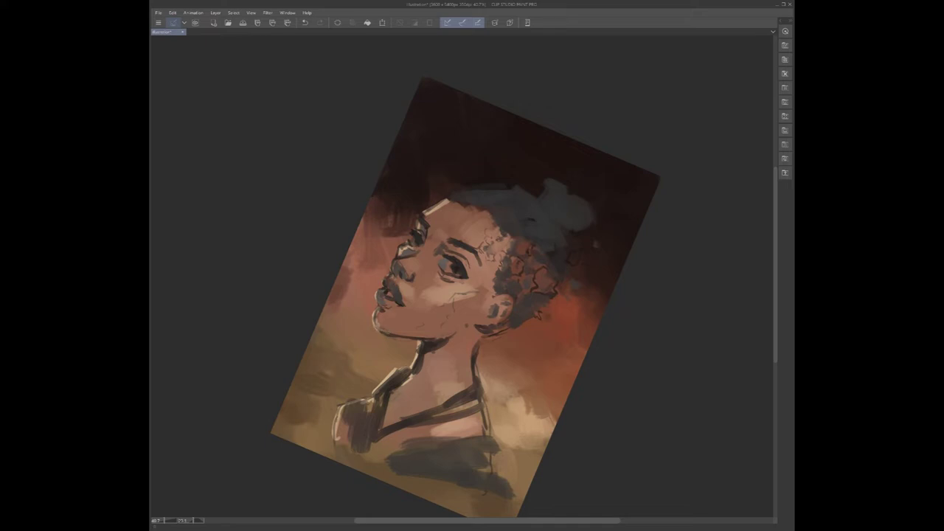
- Extend the cream rim light over the front of the hair and brighten the upper cheek and neck
drag(449, 197, 506, 188)
drag(458, 287, 470, 284)
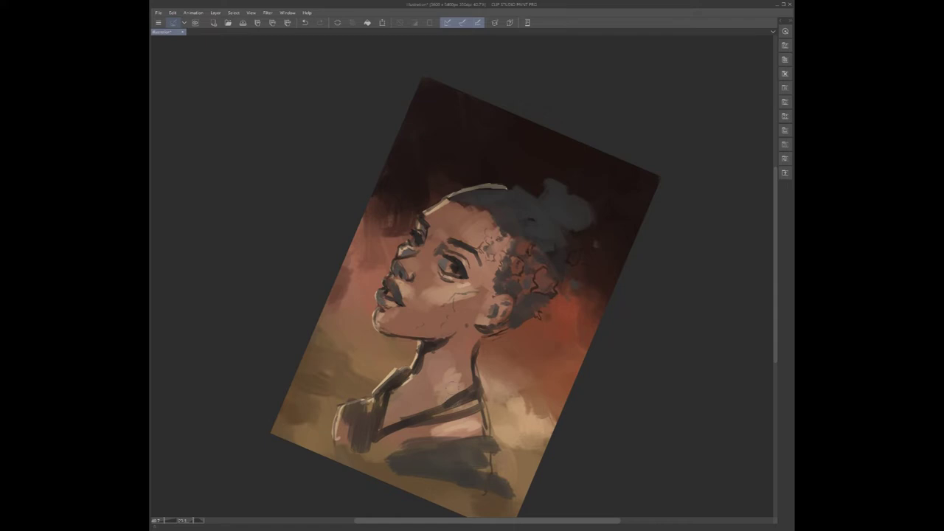
drag(457, 341, 450, 370)
- Shade the nose, side of the cheek, ear, neck and upper chest with muted reddish brown
drag(397, 261, 394, 273)
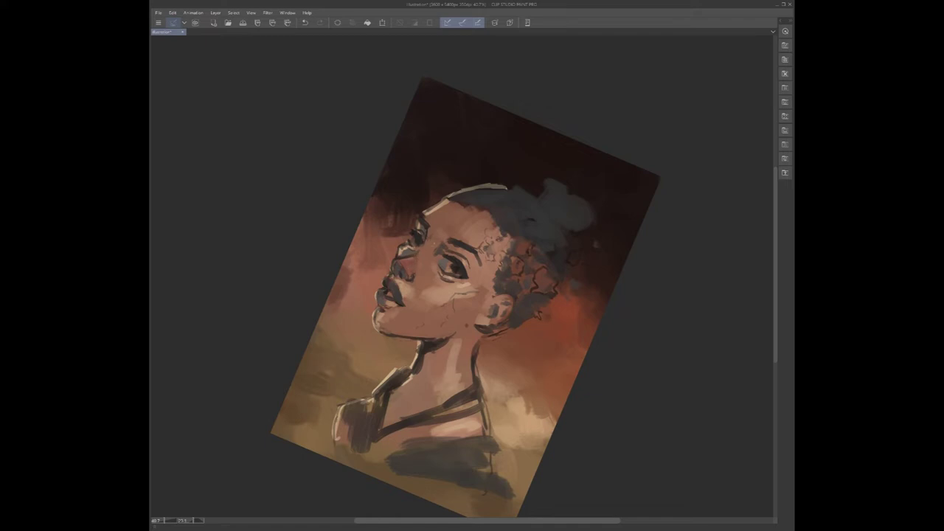
mouse_move(499, 301)
mouse_down()
mouse_move(488, 307)
mouse_move(502, 316)
mouse_move(469, 293)
mouse_move(477, 289)
mouse_move(451, 299)
mouse_up()
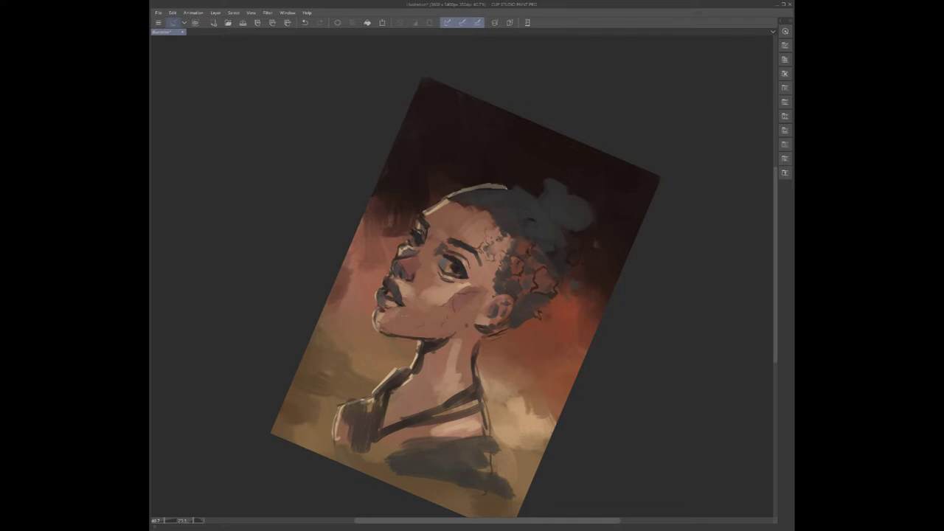
drag(428, 363, 438, 390)
mouse_move(385, 407)
mouse_down()
mouse_move(406, 423)
mouse_move(419, 413)
mouse_up()
mouse_move(464, 335)
mouse_down()
mouse_move(474, 338)
mouse_move(454, 344)
mouse_up()
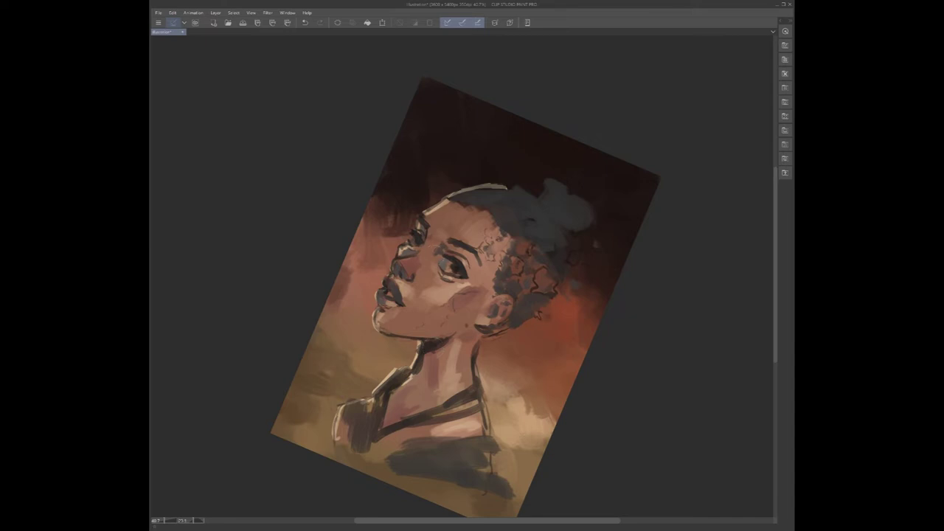
- Tint the eyelids, lips and hair fragments dusky red, and refine the forehead highlight and the nose and brow shading
drag(448, 244, 506, 262)
drag(397, 295, 400, 303)
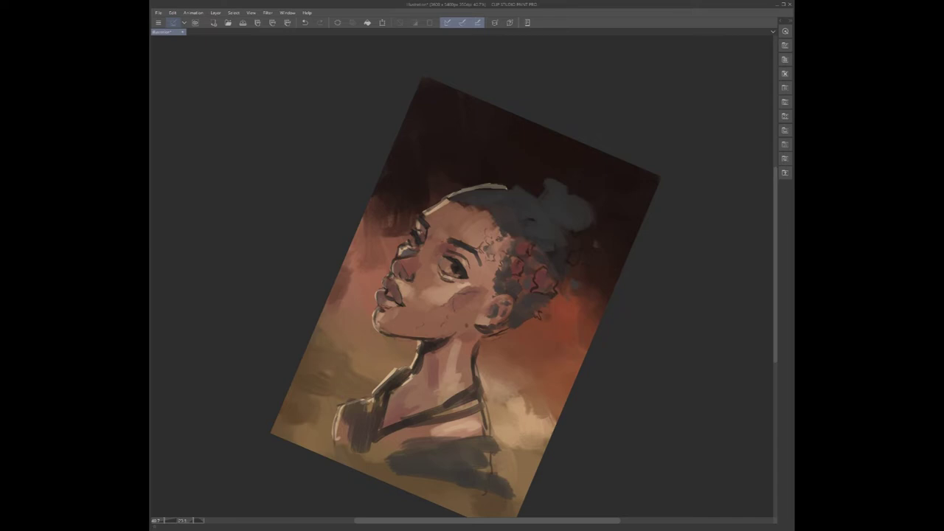
scroll(516, 275, down, 1)
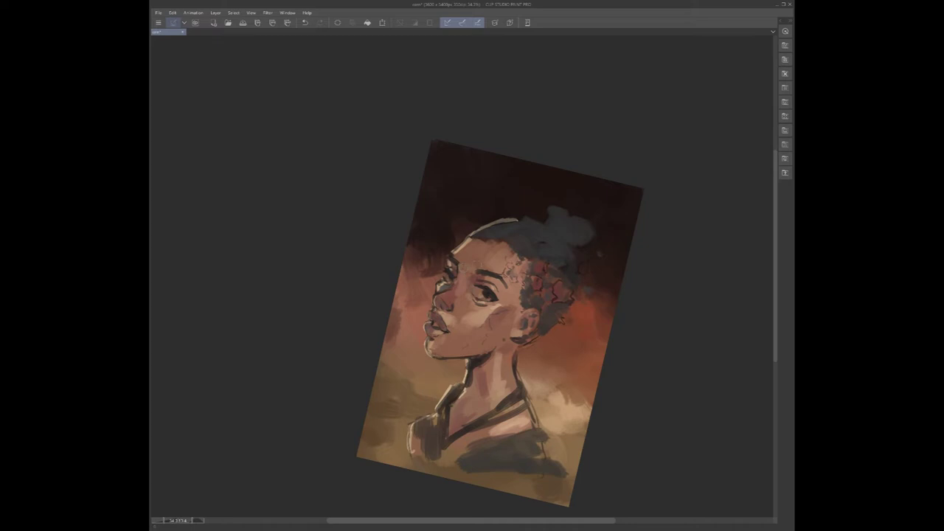
drag(500, 255, 506, 272)
drag(473, 293, 465, 303)
drag(461, 270, 453, 276)
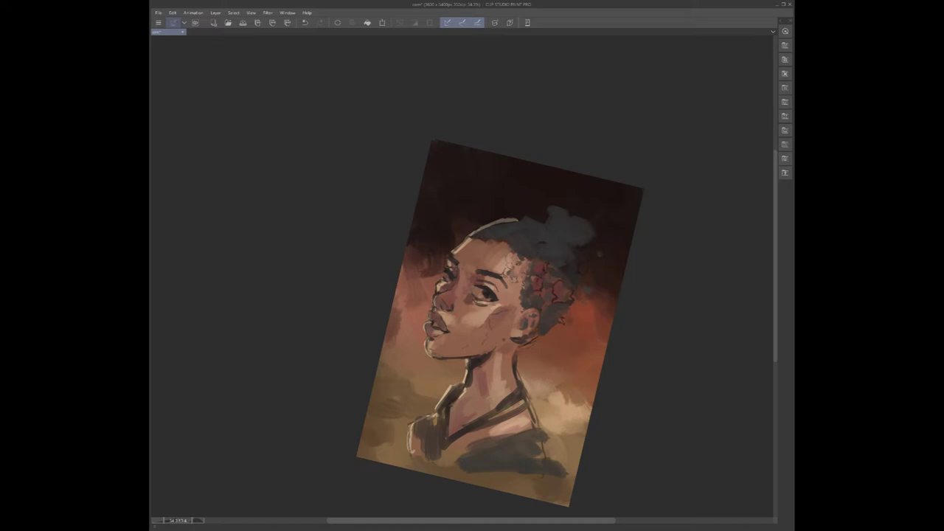
- Undo the most recent brush strokes on the portrait
drag(644, 189, 537, 123)
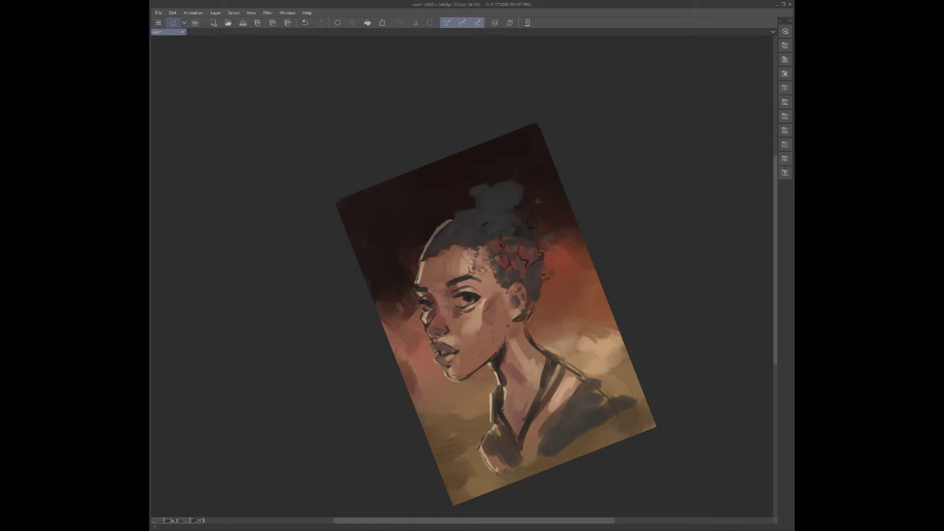
key(ctrl+z)
click(305, 23)
key(ctrl+y)
key(ctrl+z)
- Paint bluish gray into the near eye beside the dark iris
key(asciicircum)
key(asciicircum)
key(asciicircum)
key(asciicircum)
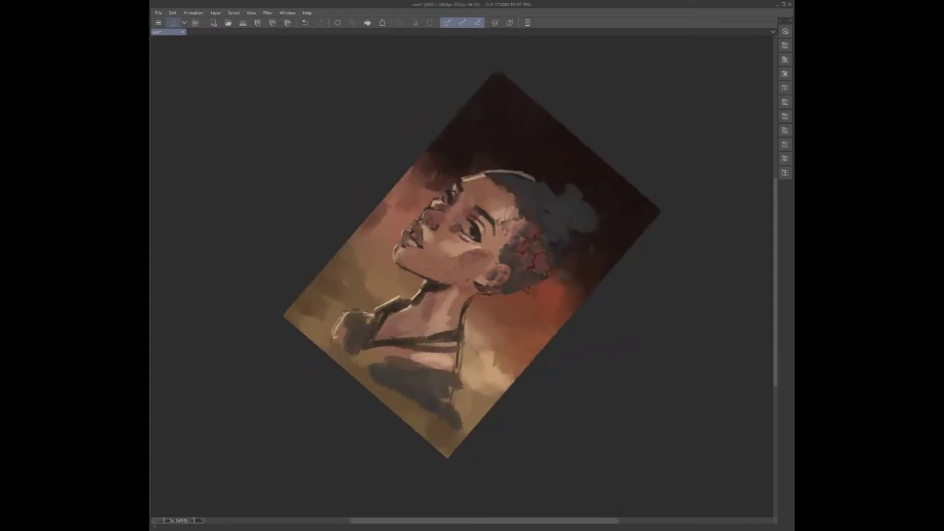
drag(472, 264, 476, 275)
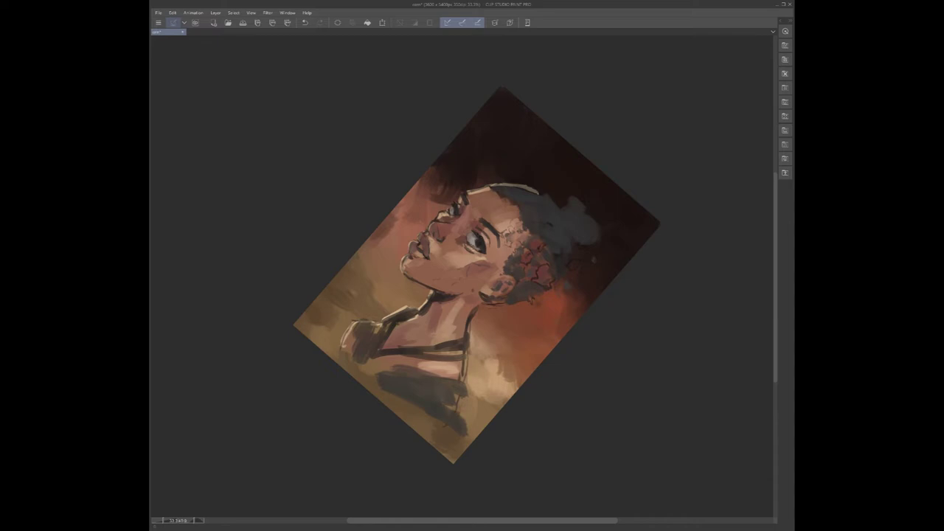
- Restate the thin crack lines on the cheek and touch up the shading at the side of the nose
key(shift+space)
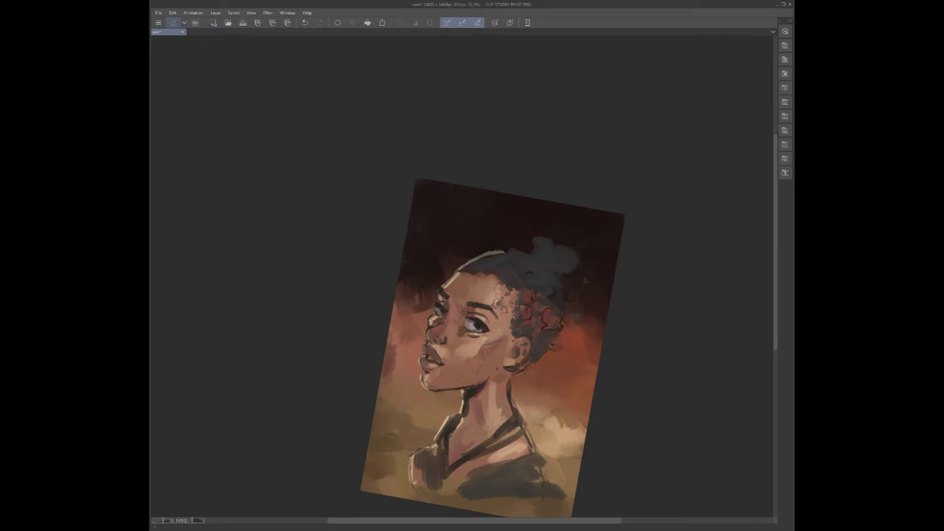
drag(486, 346, 485, 352)
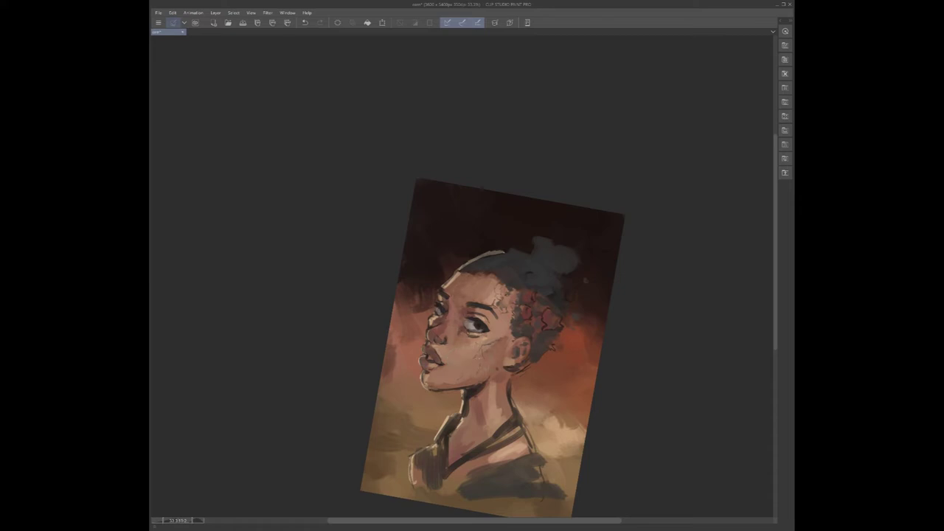
scroll(480, 347, down, 1)
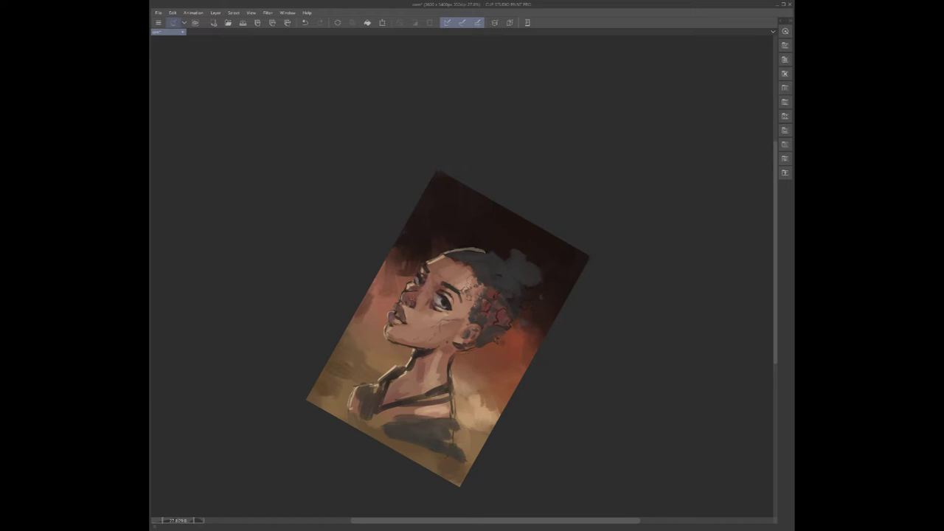
drag(406, 294, 403, 301)
drag(560, 369, 558, 218)
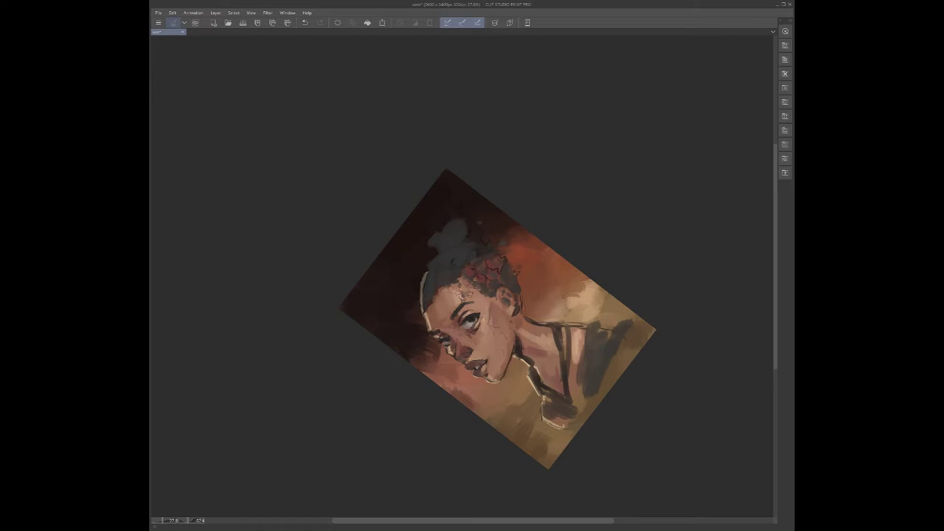
- Paint pale pink highlights on the cheek fragments, the fragments in the hair and the jaw
drag(486, 307, 488, 330)
mouse_move(490, 260)
mouse_down()
mouse_move(501, 259)
mouse_move(469, 272)
mouse_move(485, 281)
mouse_move(458, 288)
mouse_move(503, 290)
mouse_up()
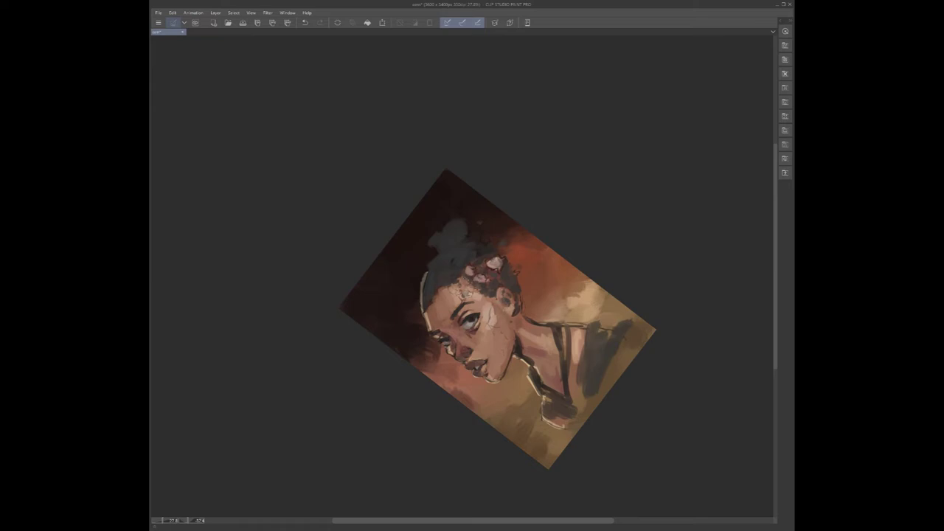
drag(495, 377, 501, 348)
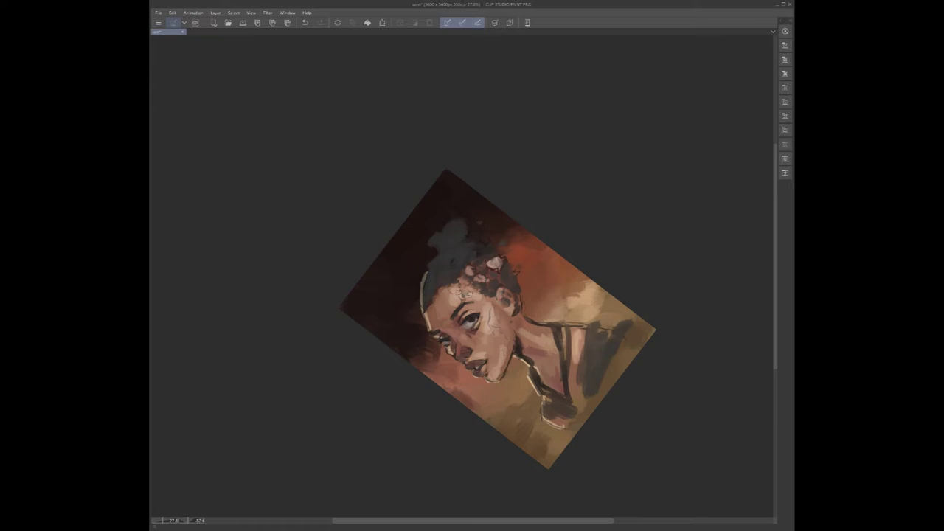
key(shift+space)
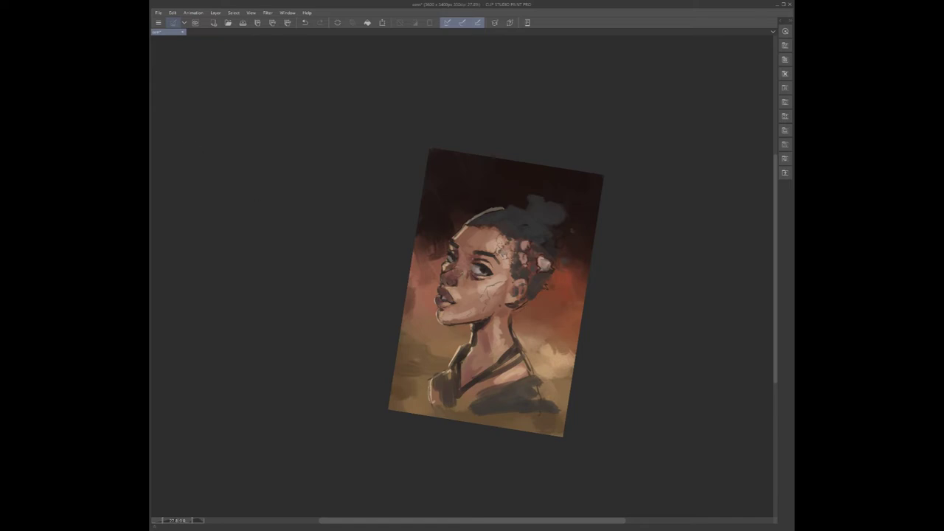
key(minus)
key(minus)
key(minus)
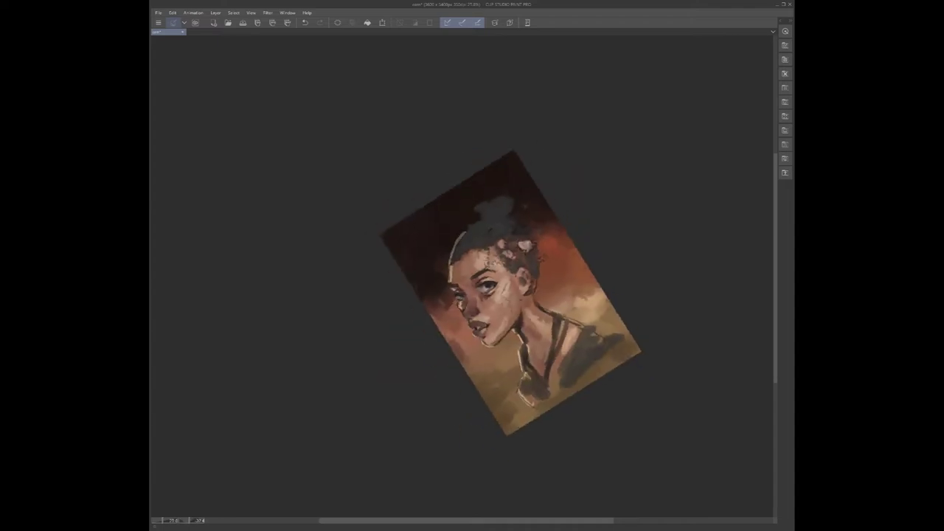
- Repaint the near eye with a dark iris and a pale gray eye white
key(asciicircum)
key(asciicircum)
key(asciicircum)
key(asciicircum)
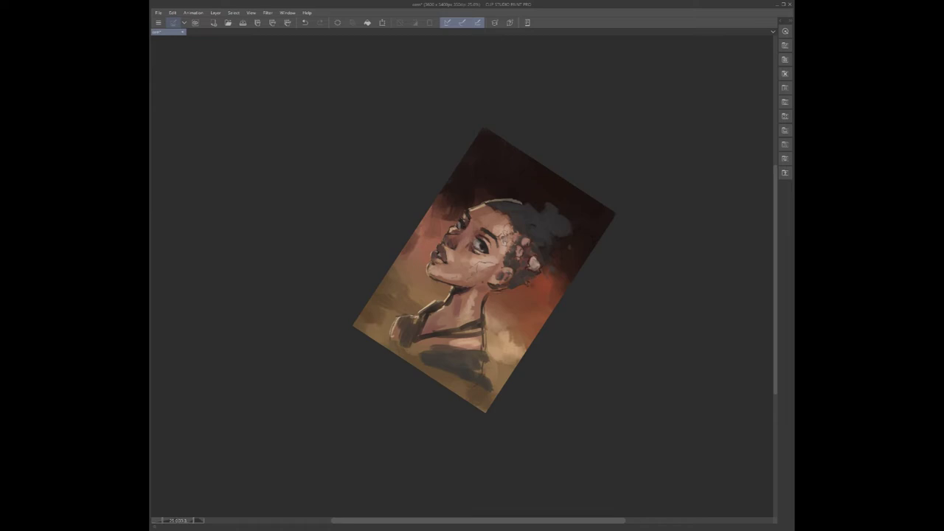
scroll(528, 262, down, 2)
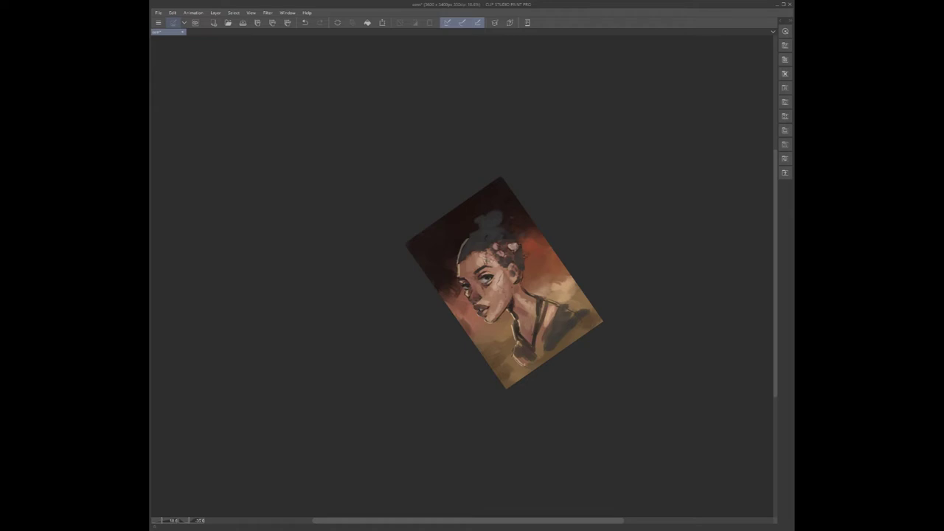
key(asciicircum)
key(asciicircum)
key(asciicircum)
scroll(469, 288, up, 3)
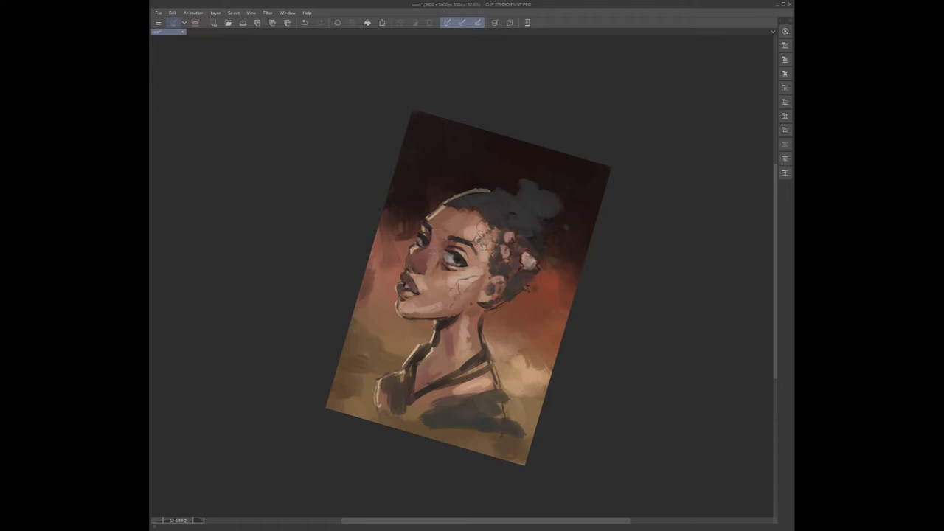
- Touch up the paint at the far brow and the tip of the nose
click(433, 226)
click(410, 266)
key(minus)
scroll(489, 282, down, 1)
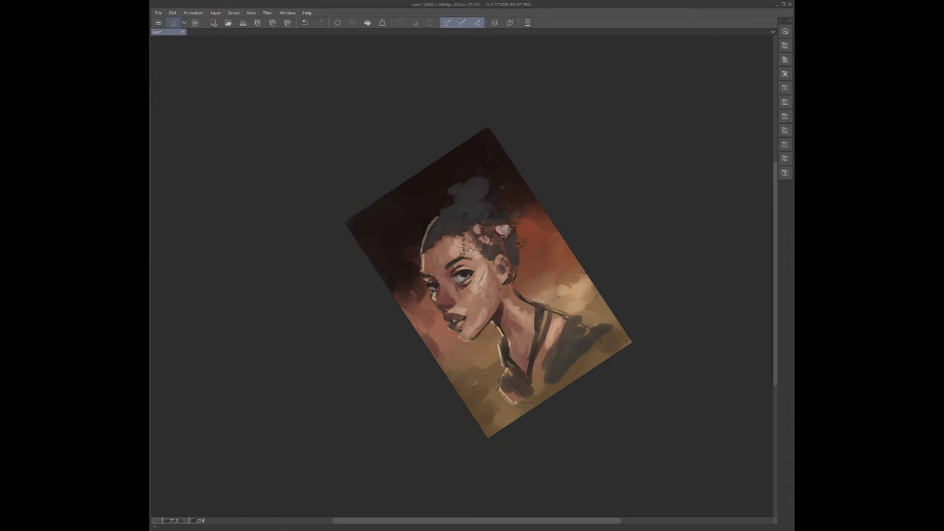
- Paint skin color over the lower crack lines on the cheek
key(asciicircum)
key(asciicircum)
key(asciicircum)
key(asciicircum)
key(asciicircum)
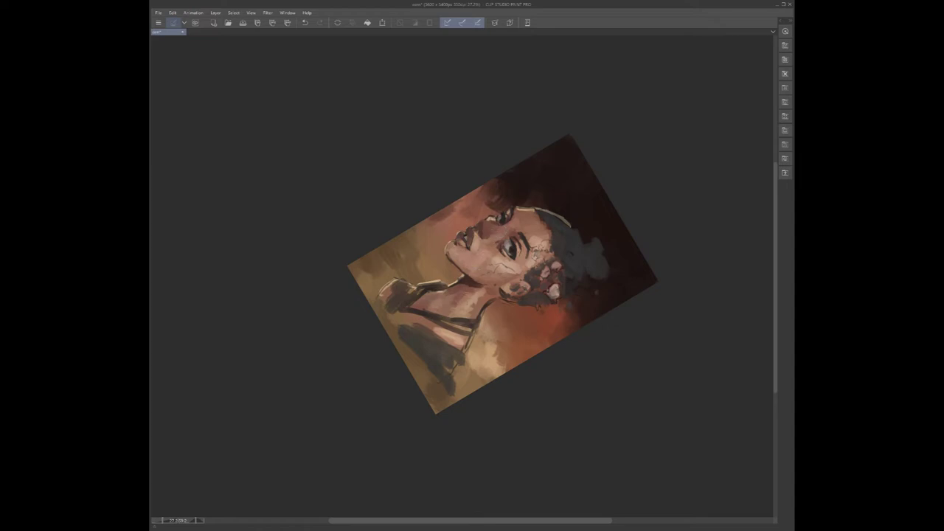
drag(478, 272, 500, 278)
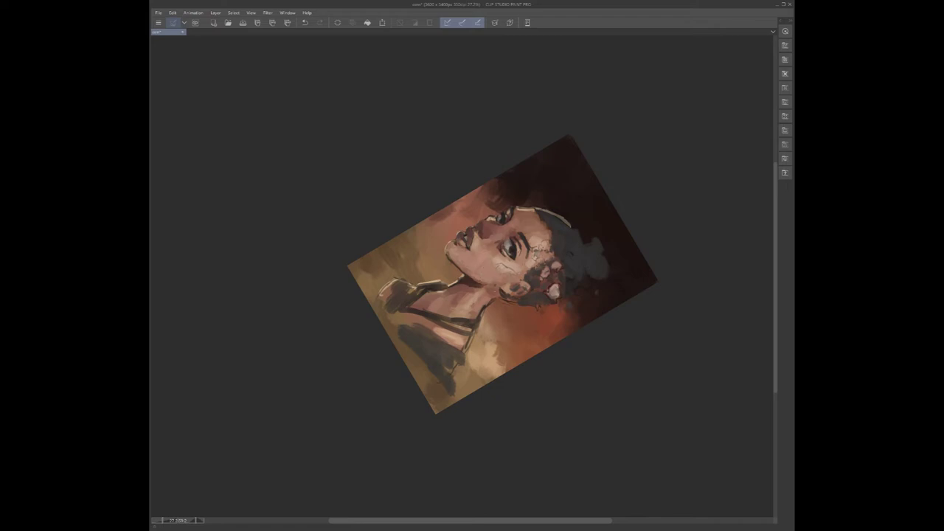
mouse_move(502, 274)
mouse_down()
mouse_move(524, 328)
mouse_move(564, 335)
mouse_up()
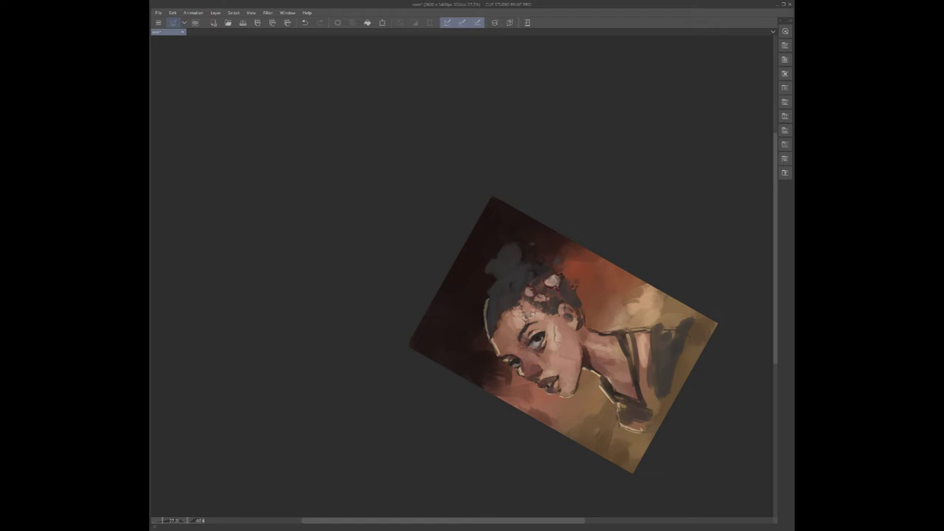
- Undo the last stroke and add orange-red to the upper lid of the near eye
key(ctrl+z)
key(-)
key(-)
key(-)
key(-)
key(-)
key(-)
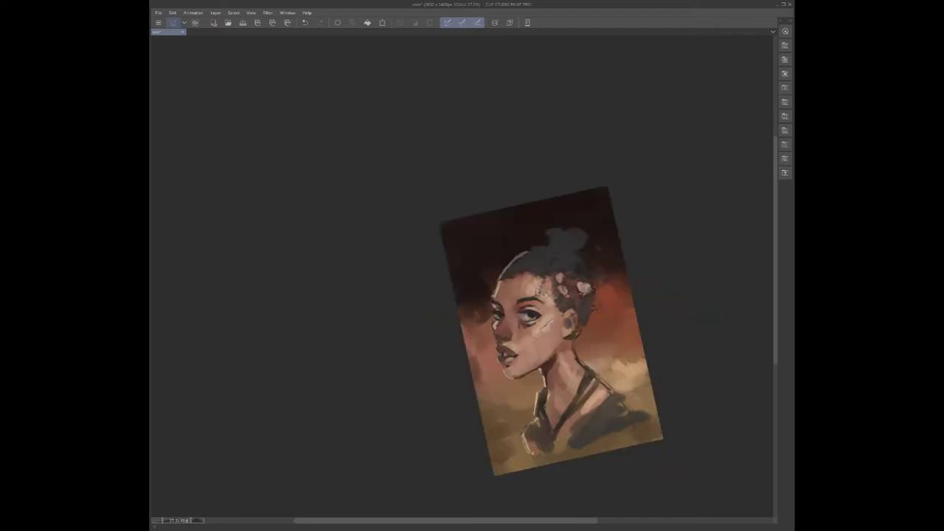
key(-)
key(-)
key(-)
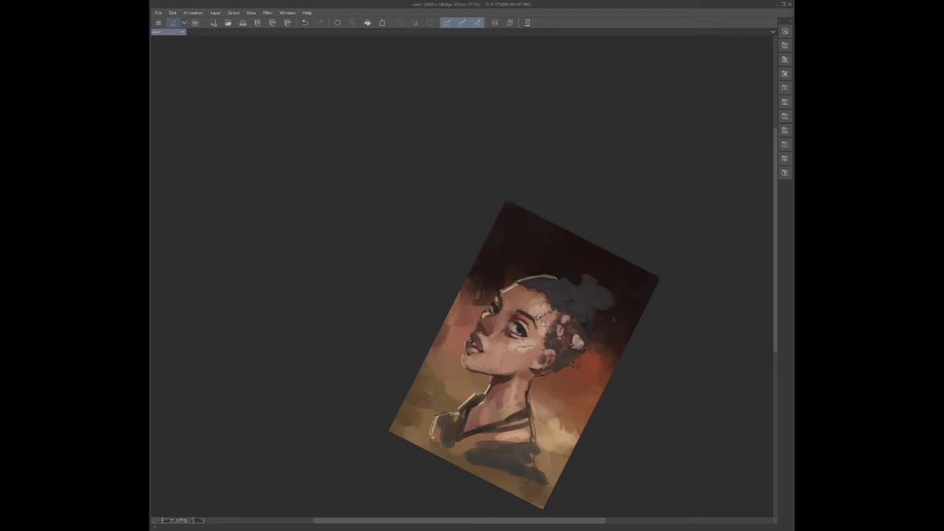
- Refine the shading around the near eye
key(minus)
key(minus)
key(minus)
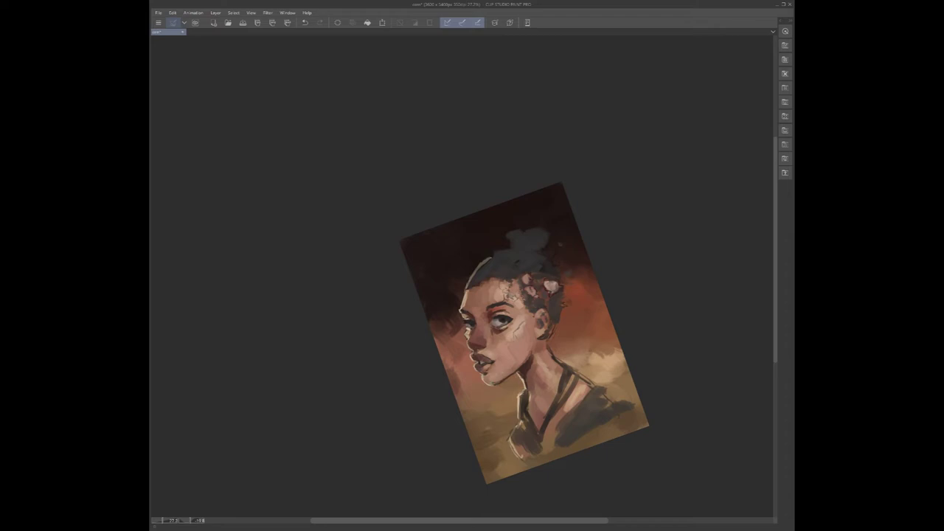
key(shift+space)
key(ctrl+minus)
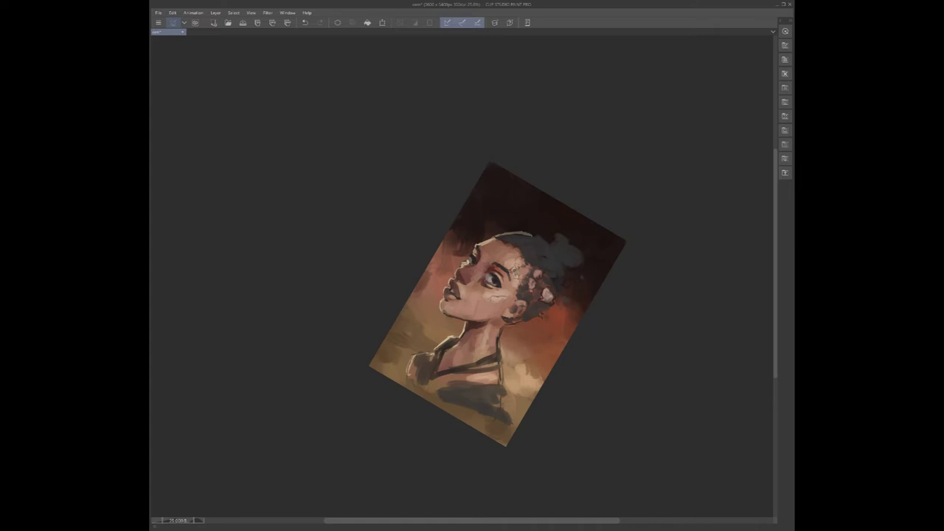
key(shift+space)
key(ctrl+at)
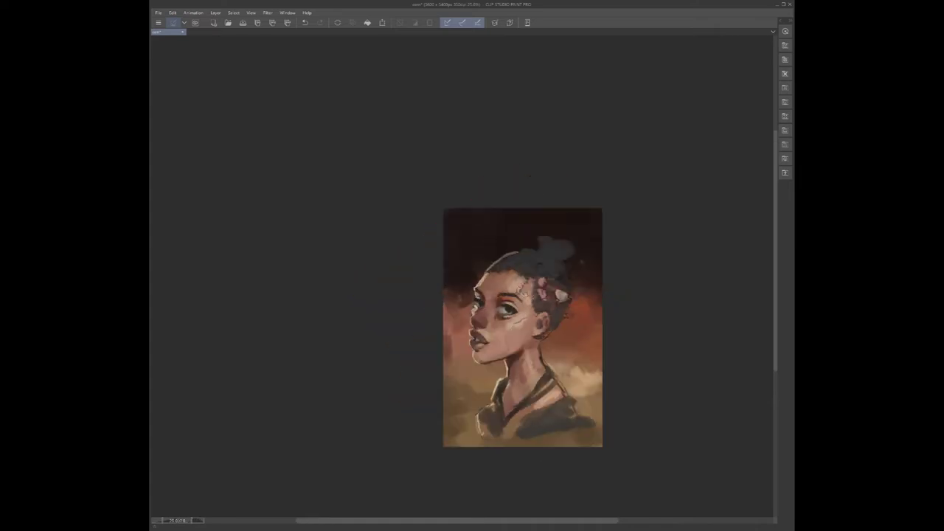
- Paint pale rim light along the front of the hair and on the edge of the bun
drag(486, 271, 516, 250)
key(minus)
key(minus)
key(minus)
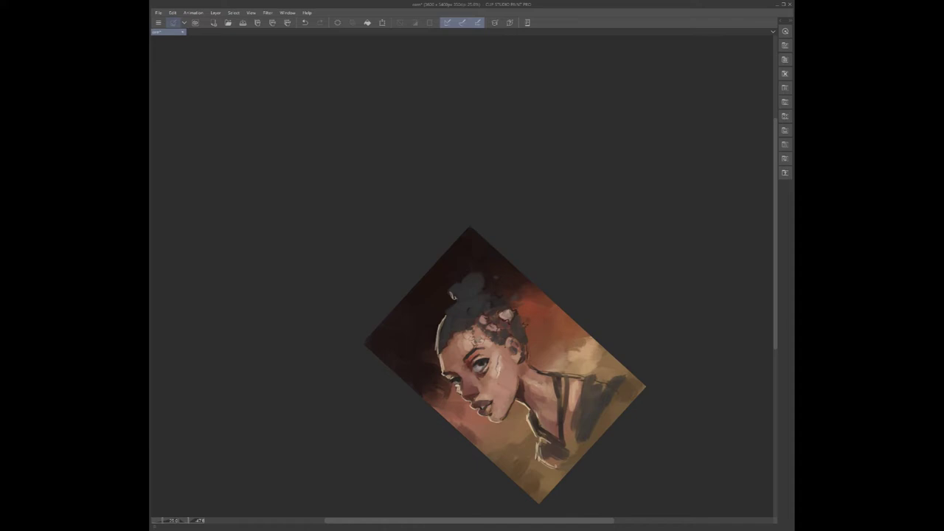
key(minus)
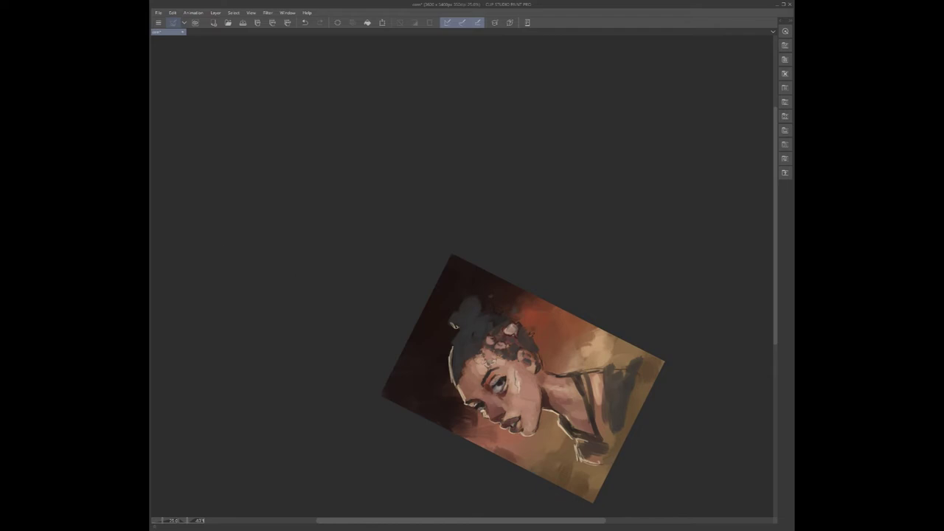
key(asciicircum)
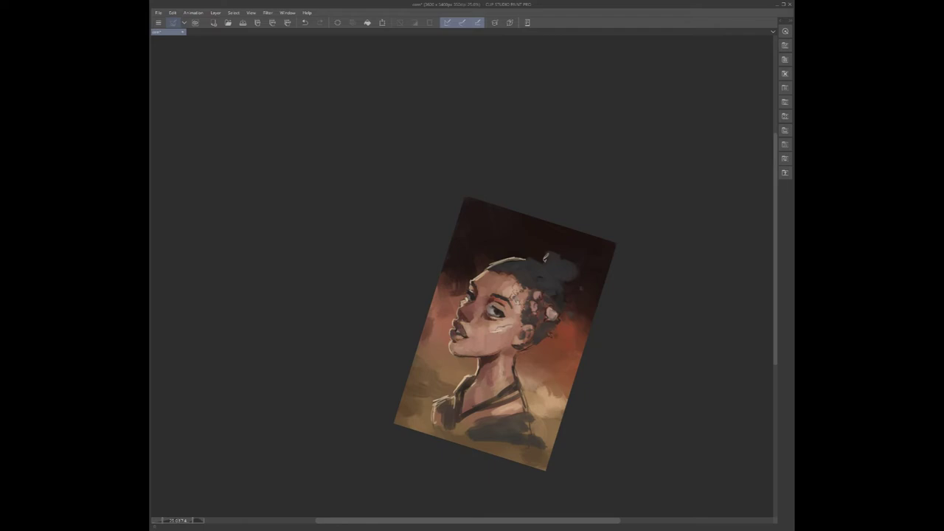
- Undo the last two strokes and darken the iris of the near eye
click(305, 23)
click(304, 22)
key(asciicircum)
key(asciicircum)
key(asciicircum)
key(asciicircum)
key(asciicircum)
key(asciicircum)
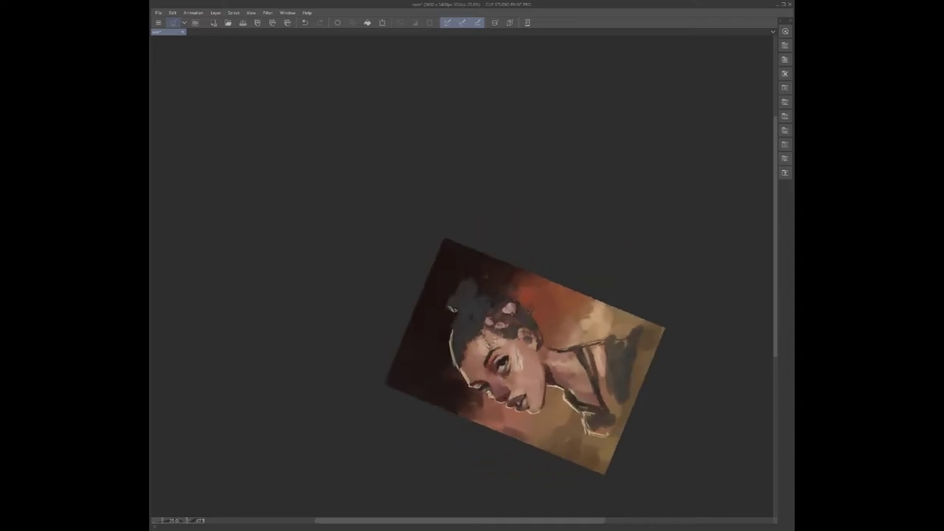
scroll(487, 319, down, 2)
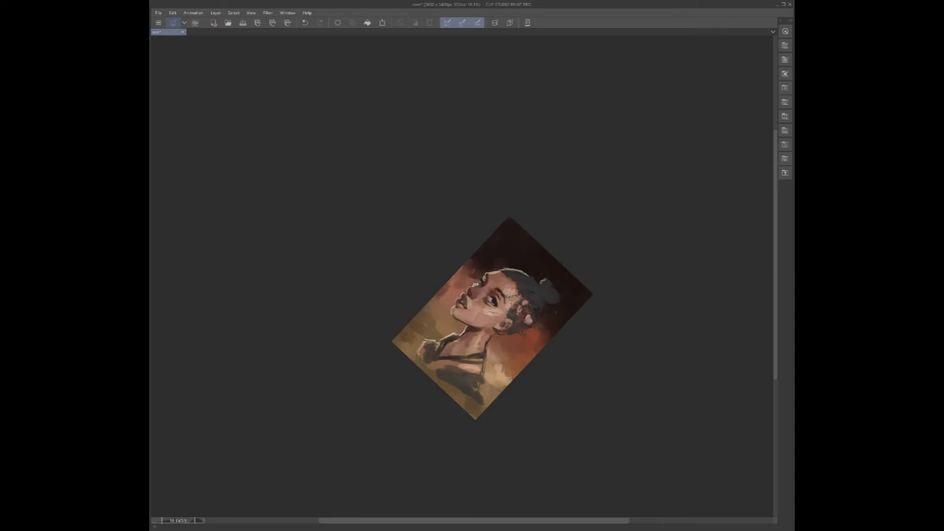
- Undo the last stroke and rework the near eyebrow and the area around the eye
key(ctrl+z)
key(shift+space)
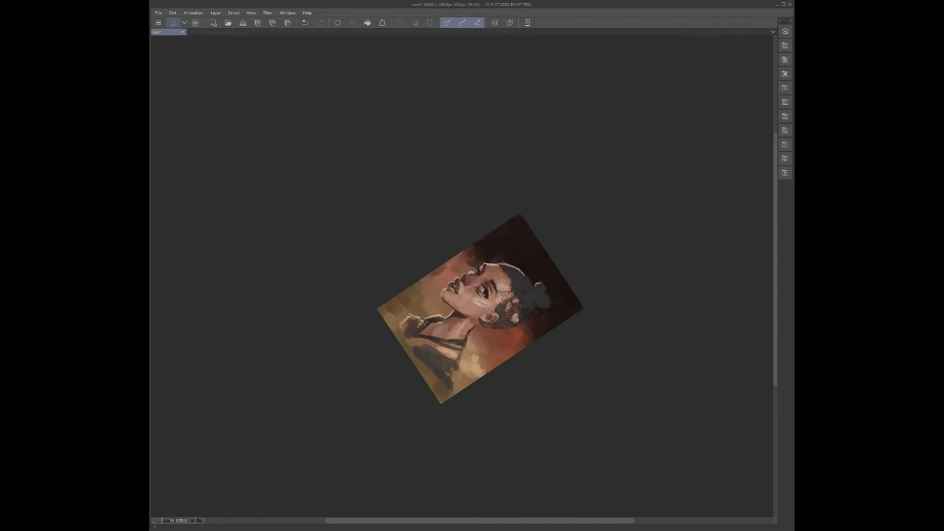
key(shift+space)
key(shift+space)
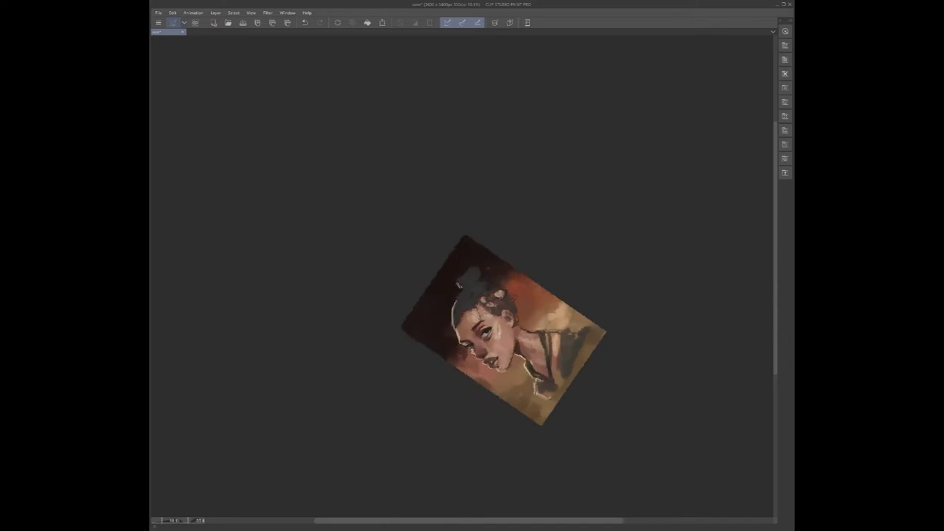
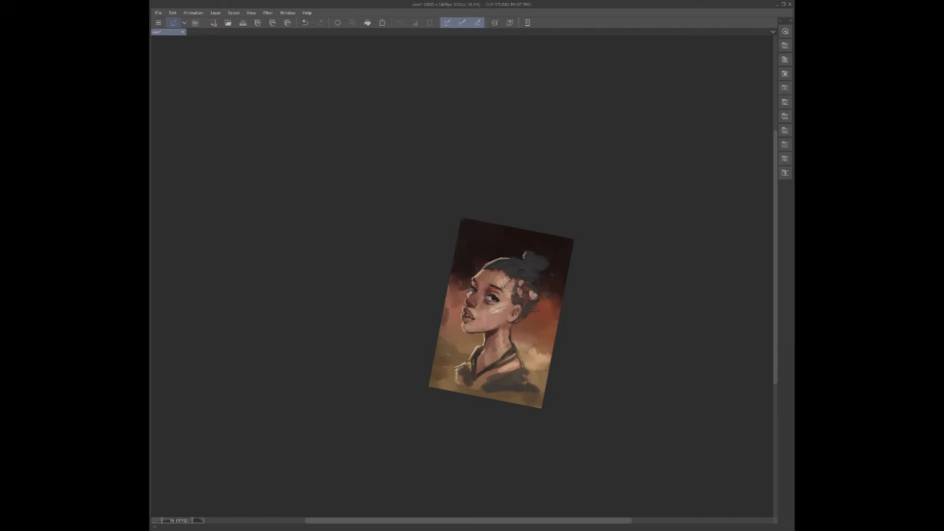
key(minus)
key(minus)
key(minus)
key(minus)
key(minus)
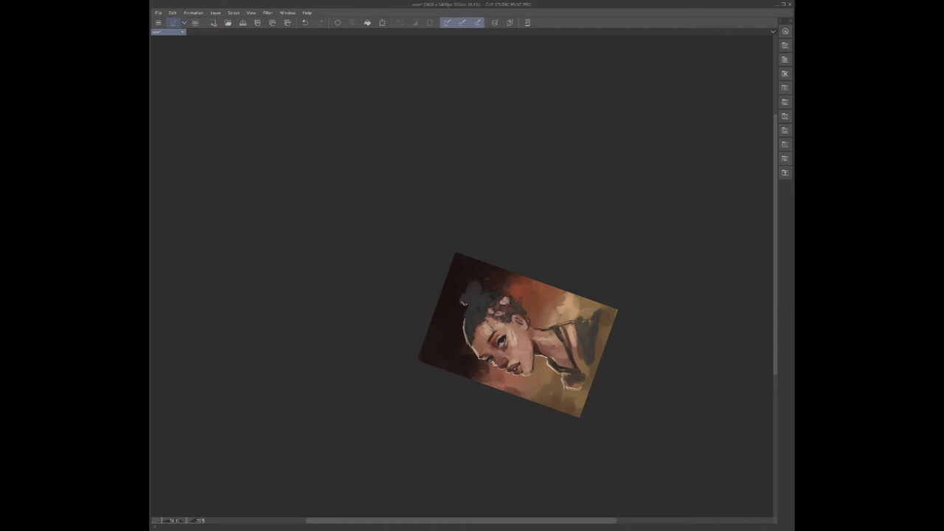
- Undo the last two brush strokes on the portrait
drag(436, 306, 465, 218)
scroll(526, 277, down, 1)
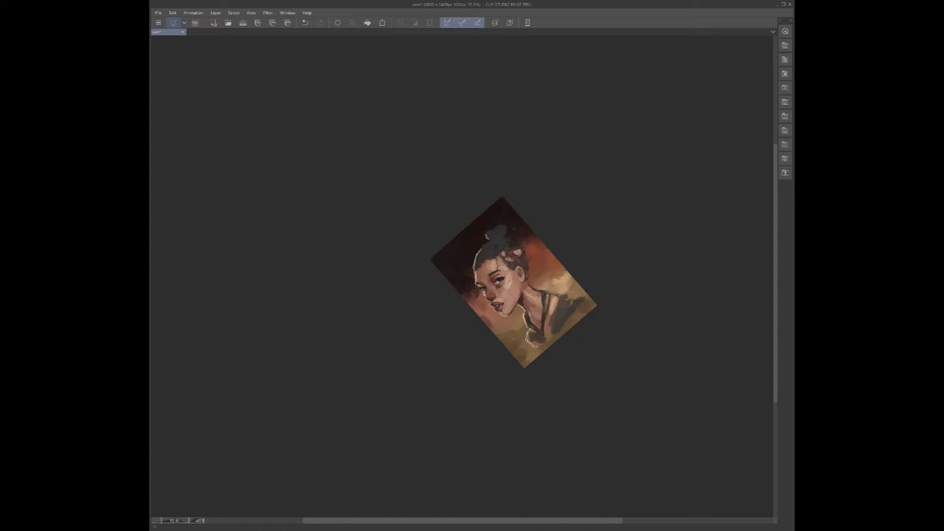
drag(465, 217, 538, 205)
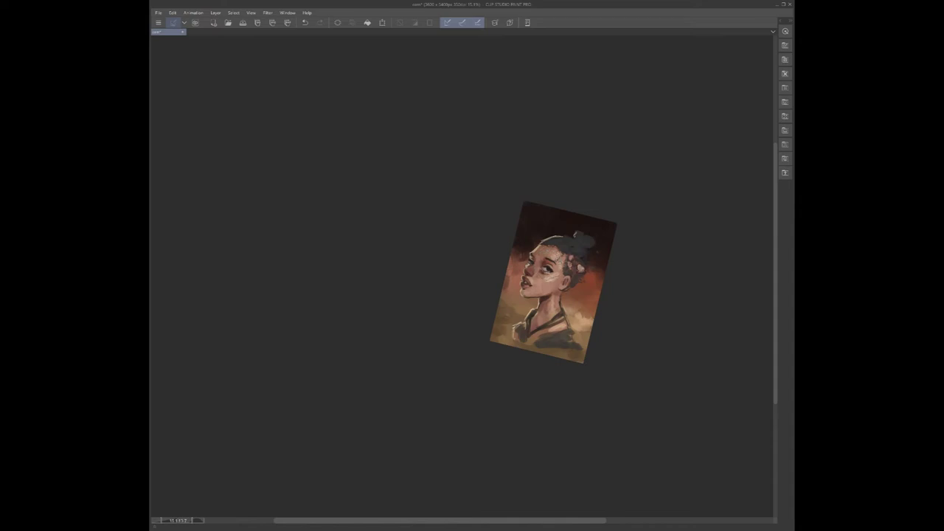
key(ctrl+z)
key(ctrl+z)
scroll(554, 275, up, 2)
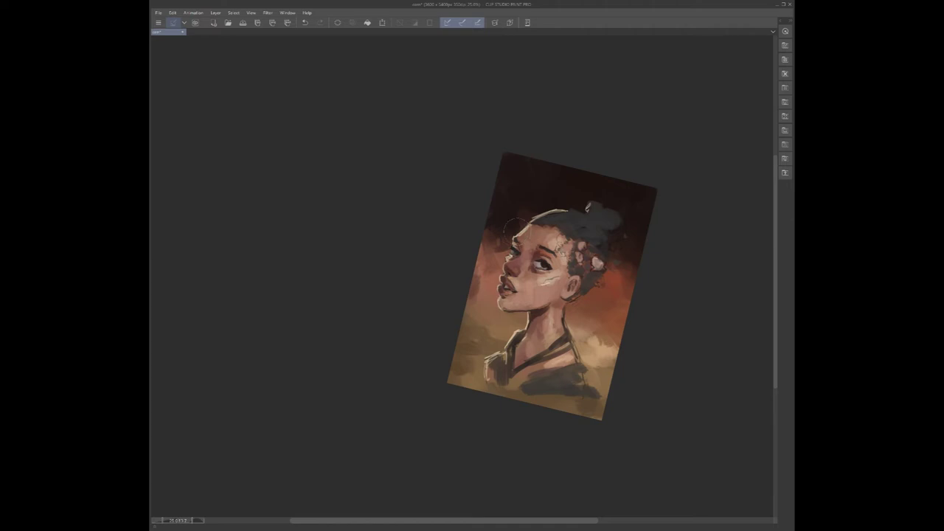
- Try a stroke over the background beside the forehead and undo it
drag(517, 230, 497, 259)
scroll(565, 284, down, 1)
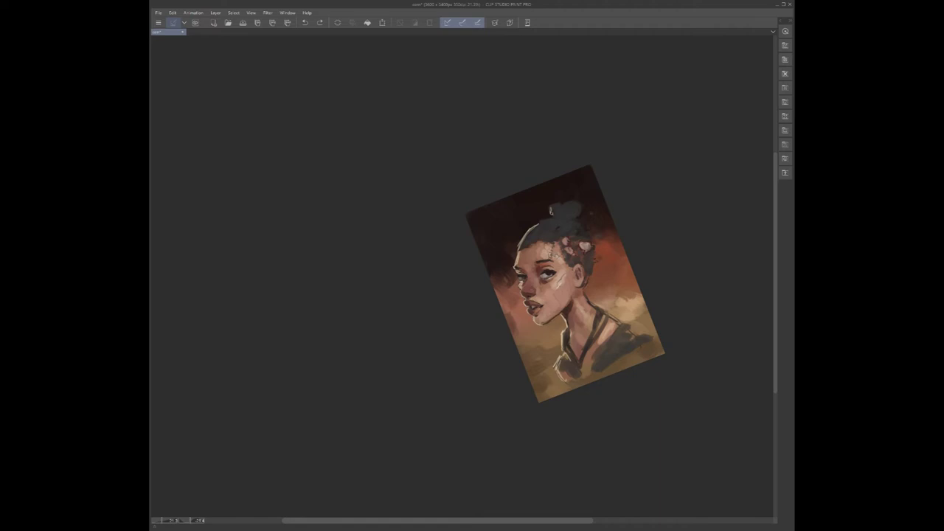
drag(551, 210, 605, 208)
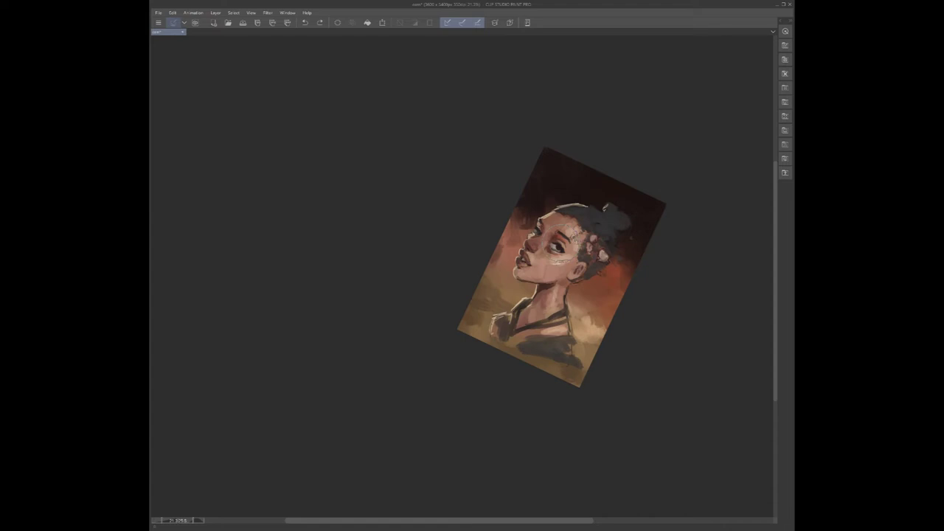
click(303, 23)
key(minus)
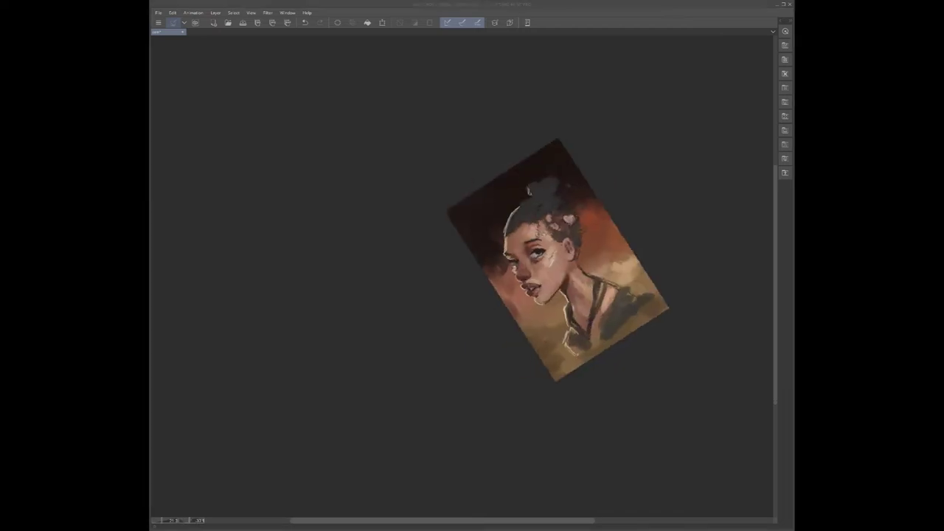
click(221, 235)
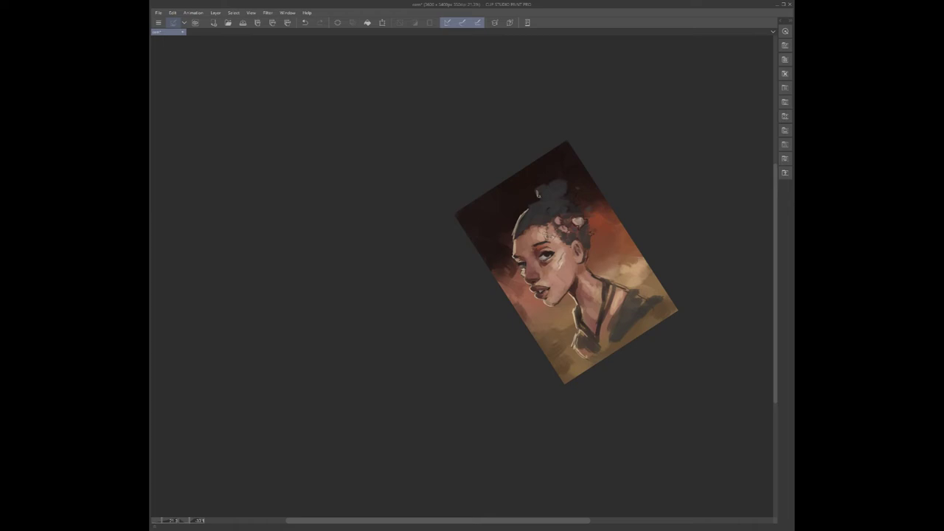
- Paint the irises of both eyes bluish gray
scroll(557, 254, down, 1)
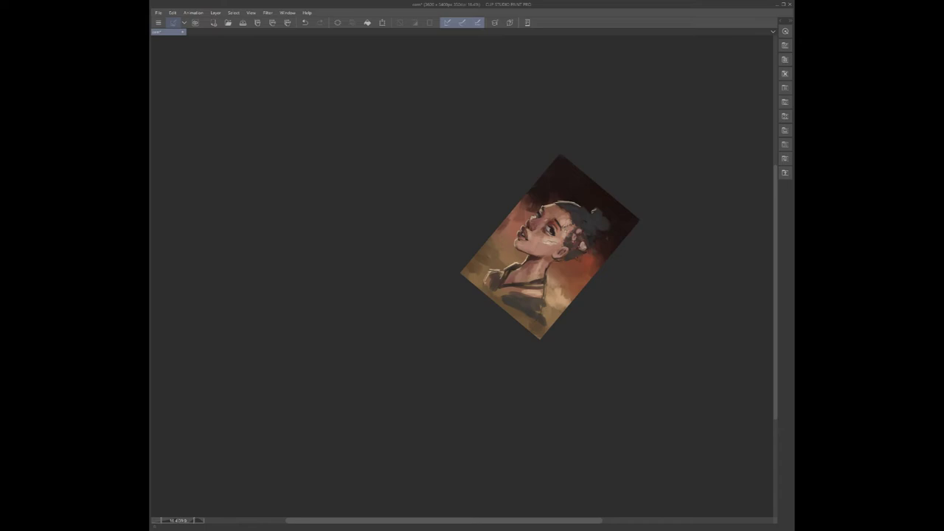
key(minus)
key(minus)
key(minus)
key(minus)
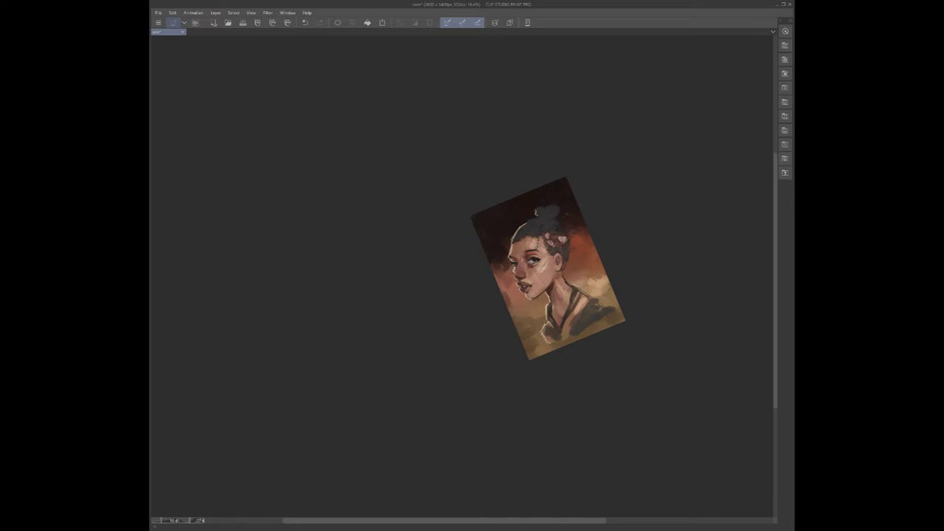
key(shift+space)
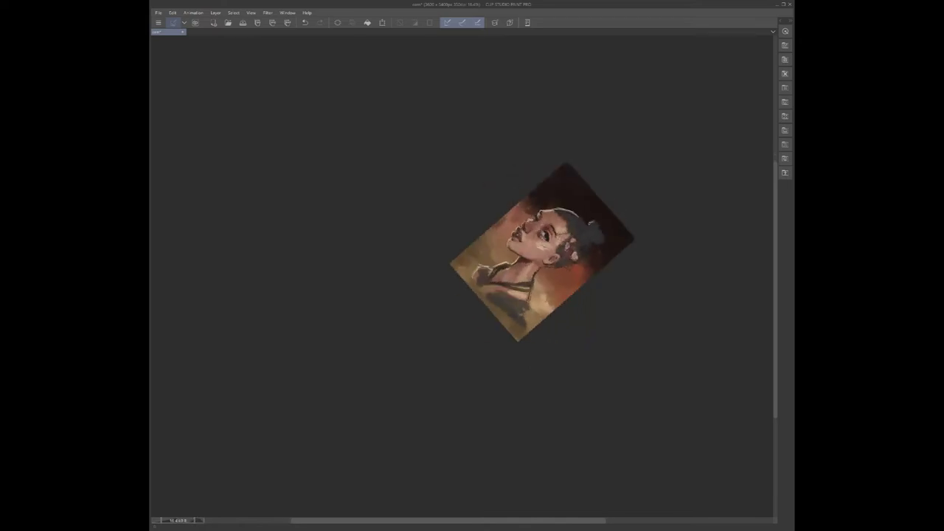
scroll(558, 242, up, 4)
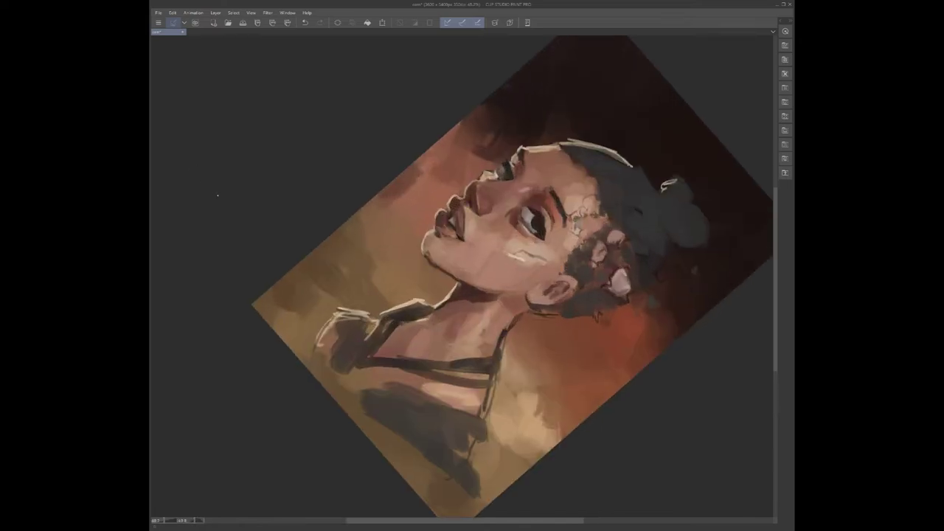
drag(534, 219, 536, 226)
drag(505, 174, 507, 179)
scroll(587, 264, down, 1)
drag(664, 243, 612, 165)
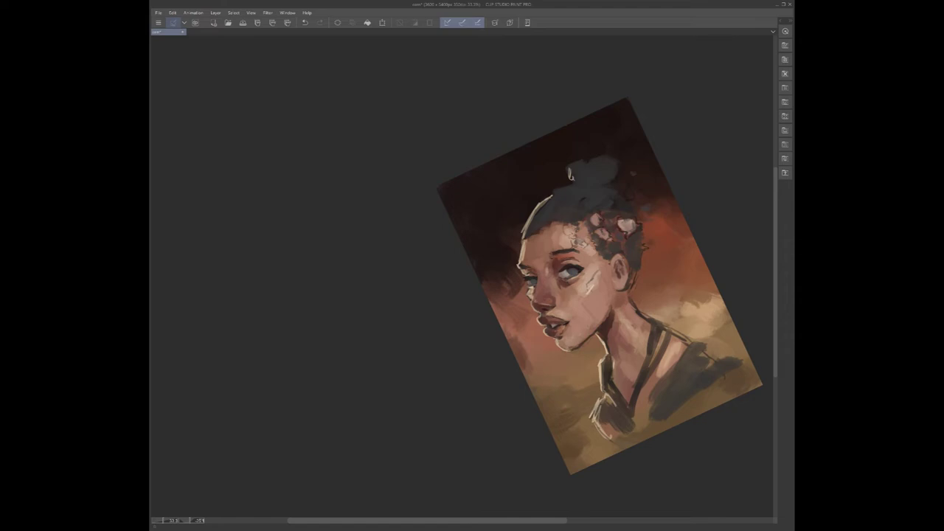
drag(627, 97, 704, 141)
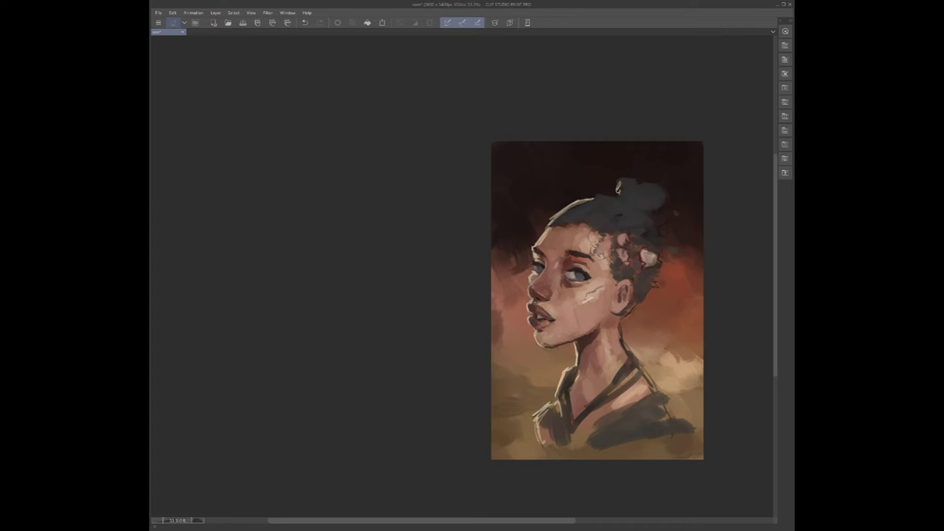
scroll(602, 270, down, 1)
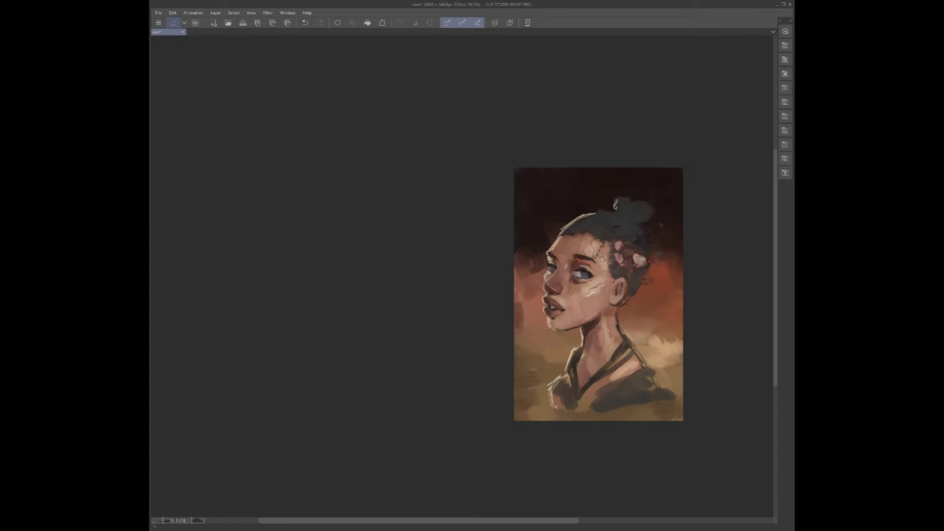
drag(683, 293, 683, 268)
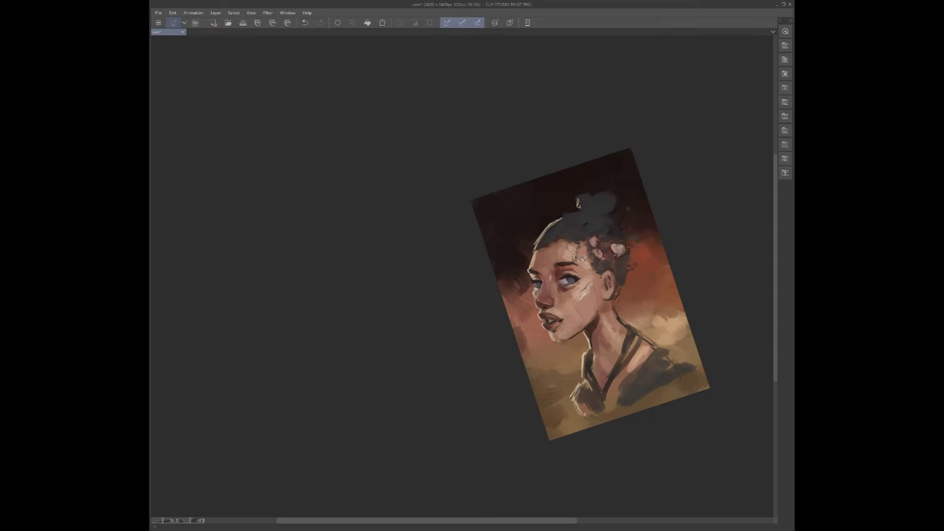
drag(670, 268, 629, 325)
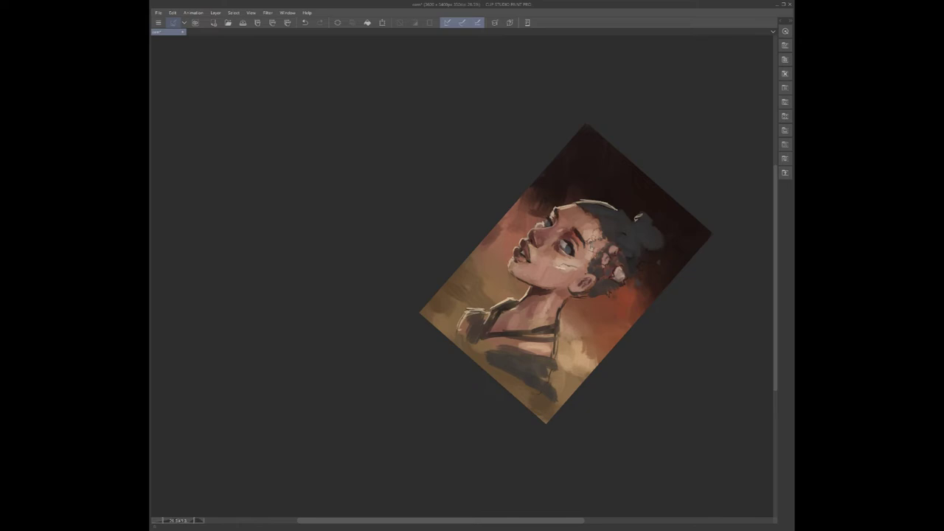
key(minus)
key(minus)
key(minus)
key(minus)
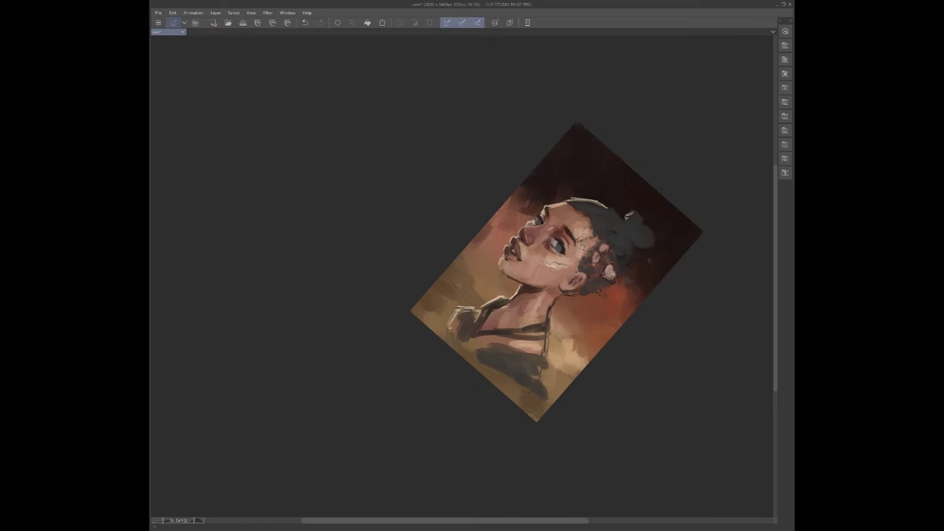
key(asciicircum)
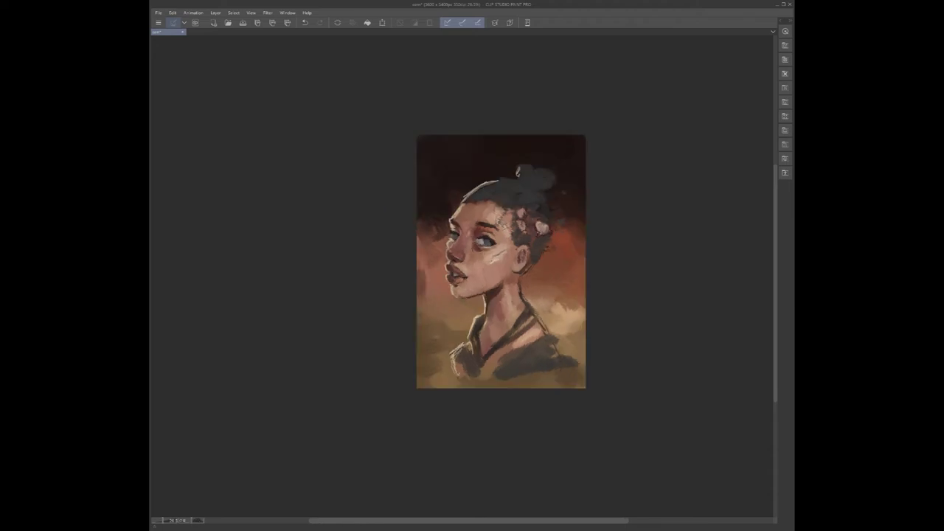
- Flip the canvas view horizontally and paint small pale fragments floating away behind the head
key(h)
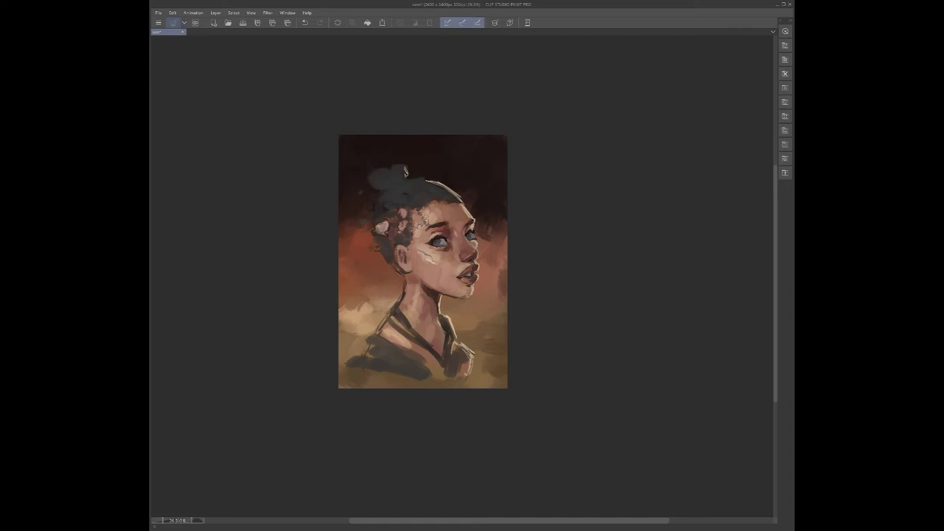
key(minus)
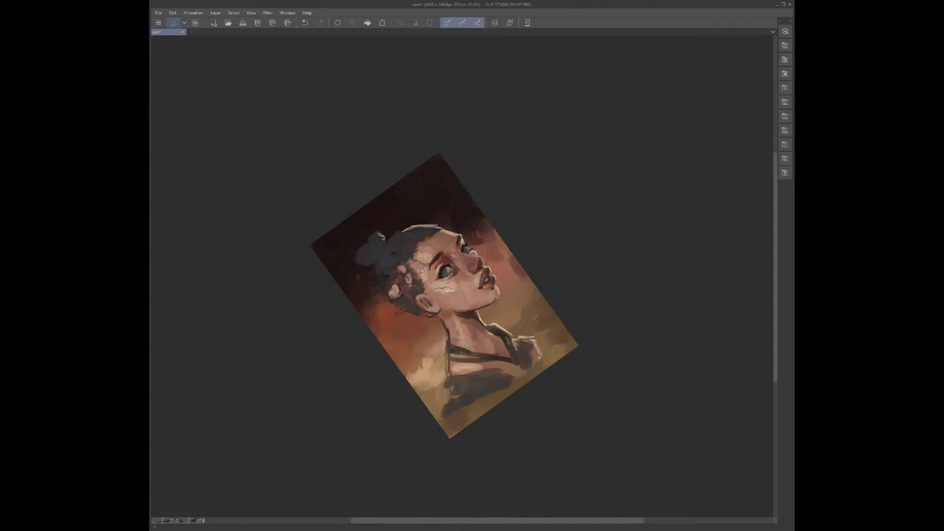
key(minus)
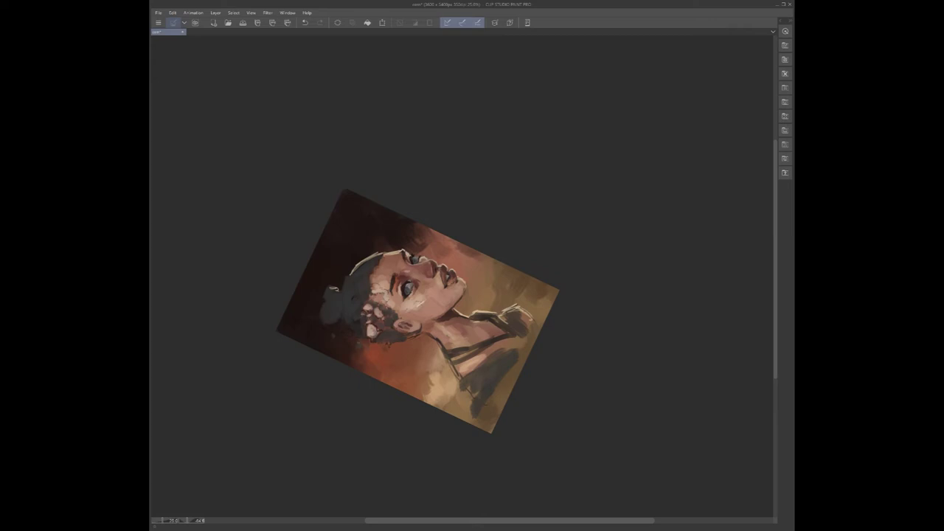
drag(357, 347, 361, 344)
click(335, 336)
mouse_move(311, 259)
mouse_down()
mouse_move(371, 164)
mouse_move(455, 152)
mouse_move(491, 170)
mouse_move(398, 187)
mouse_move(353, 264)
mouse_up()
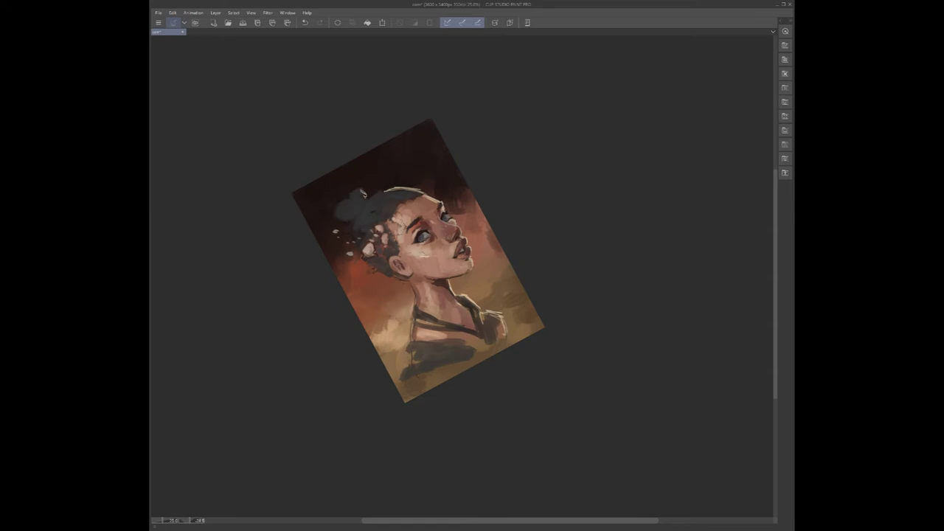
- Undo the last three strokes and rework the background edge in front of the forehead
scroll(419, 260, down, 2)
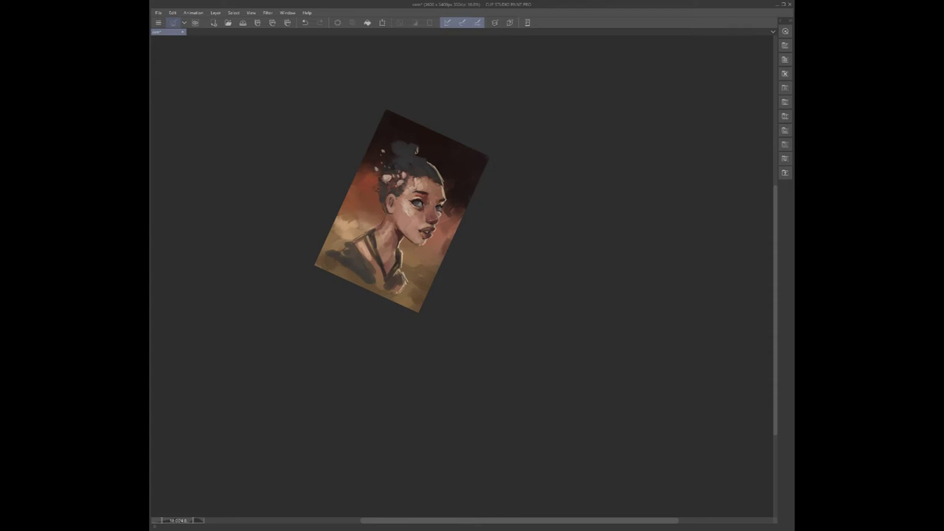
drag(386, 110, 324, 178)
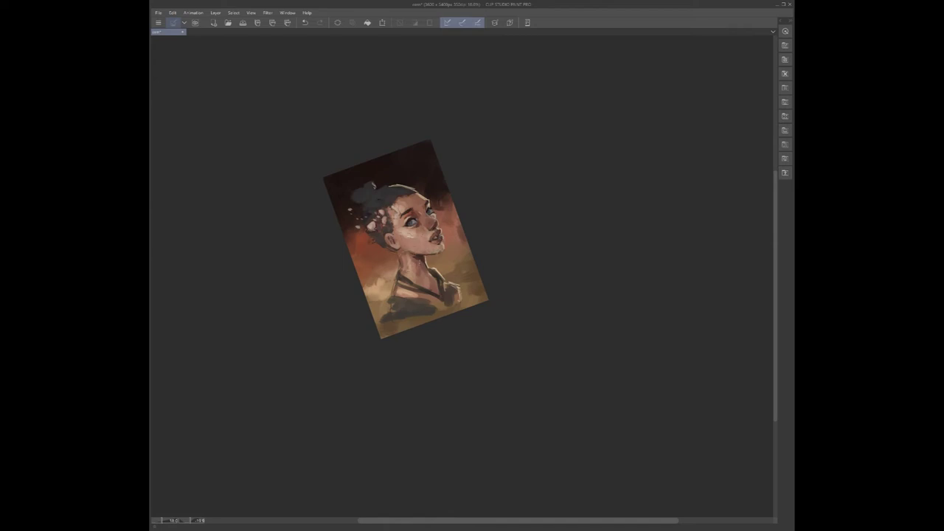
key(ctrl+at)
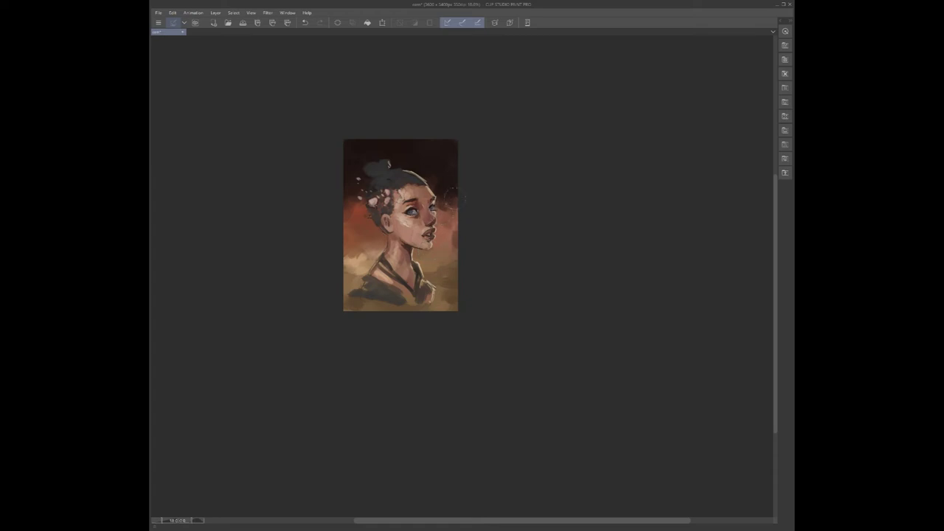
key(ctrl+z)
key(ctrl+z)
key(ctrl+z)
mouse_move(451, 199)
mouse_down()
mouse_move(512, 218)
mouse_move(435, 205)
mouse_up()
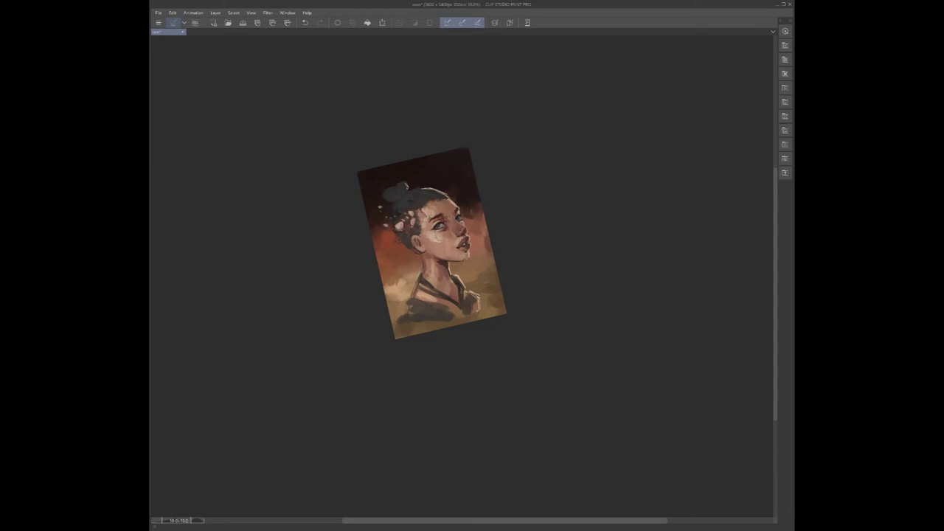
- Undo the last brush stroke and reset the canvas view's rotation
click(304, 23)
key(^)
key(^)
key(^)
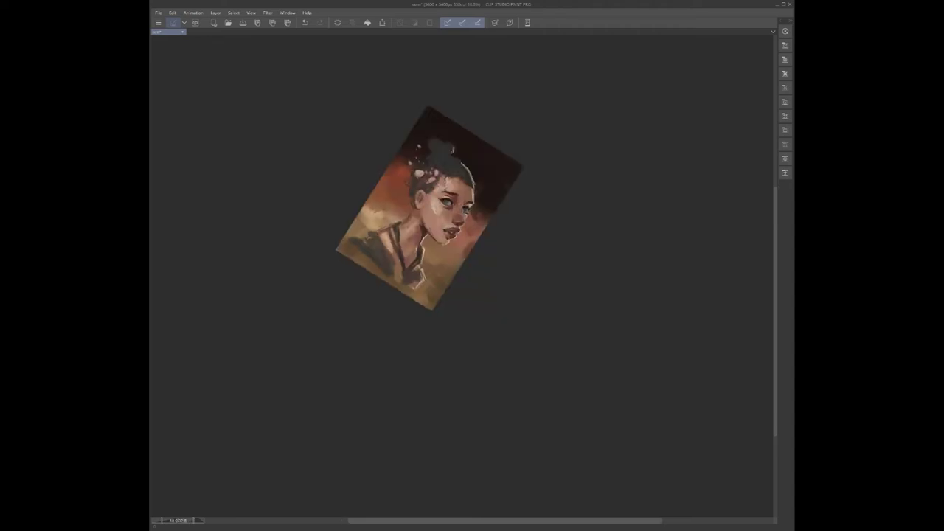
key(ctrl+@)
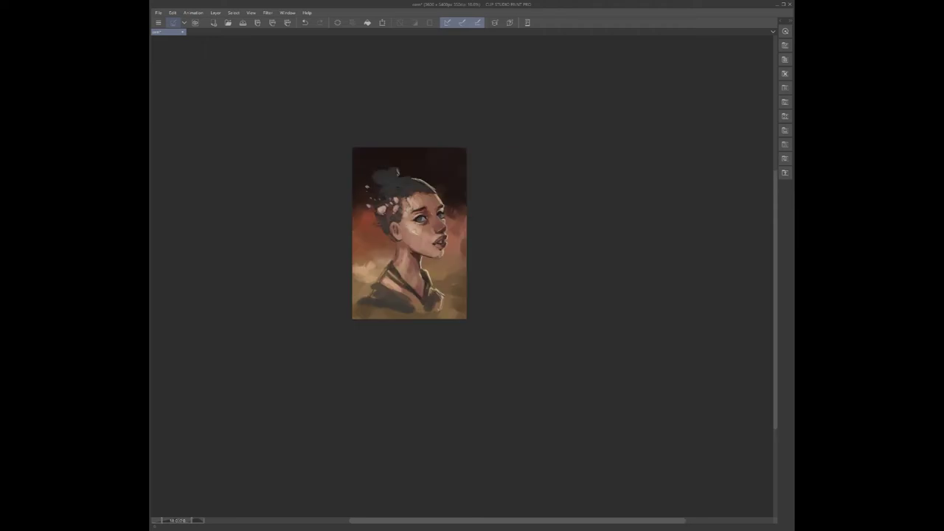
- Undo the last two brush strokes on the portrait
key(-)
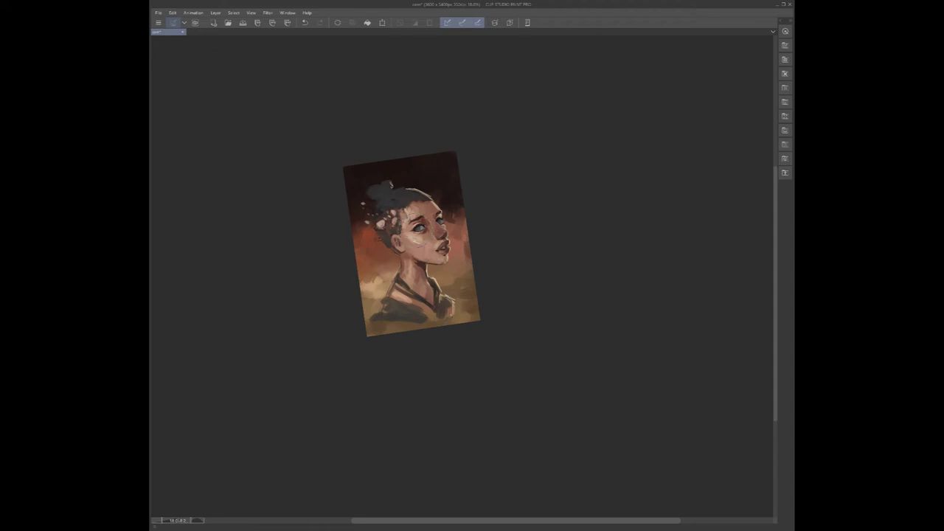
key(asciicircum)
scroll(464, 202, down, 2)
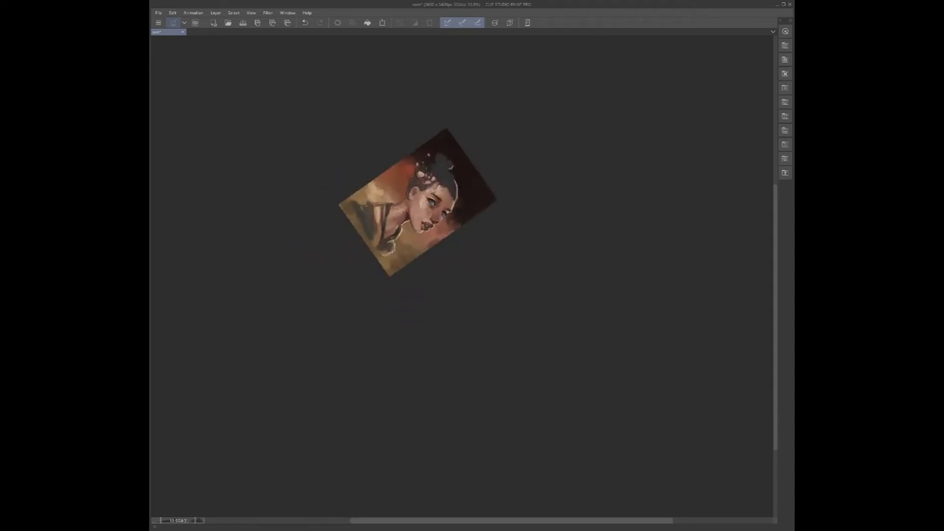
key(minus)
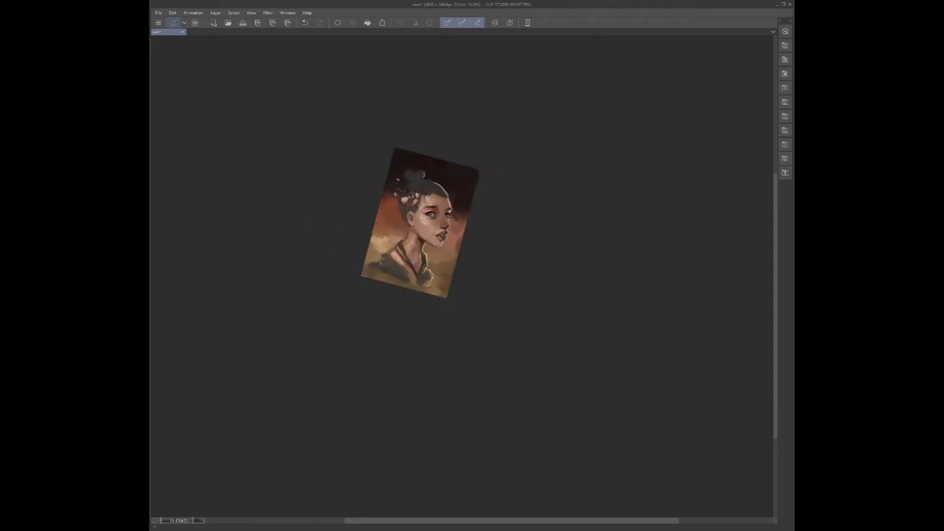
key(ctrl+z)
click(304, 22)
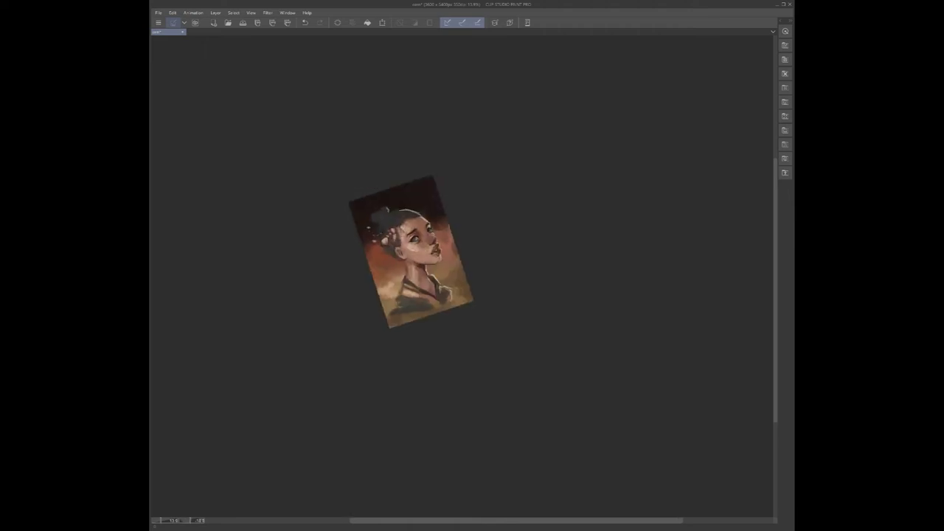
- Flip the canvas view horizontally again and save the painting
key(h)
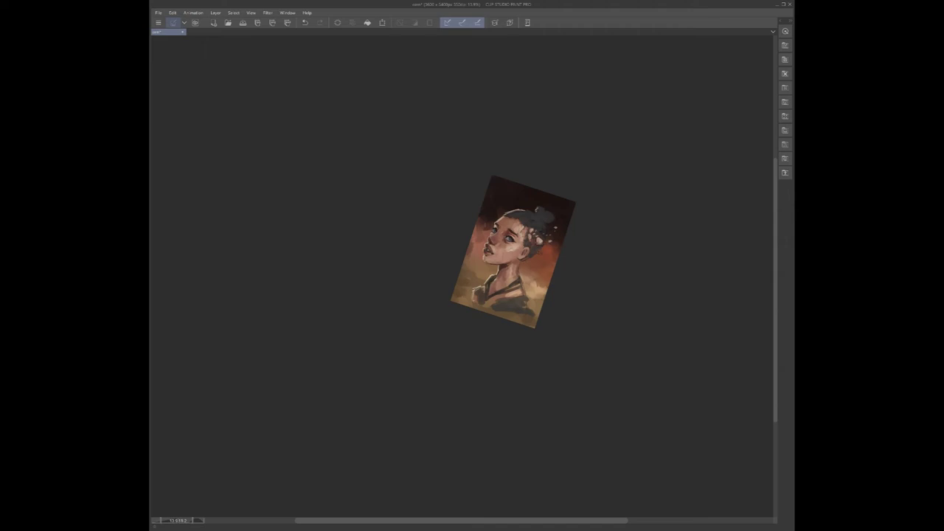
key(ctrl+s)
key(minus)
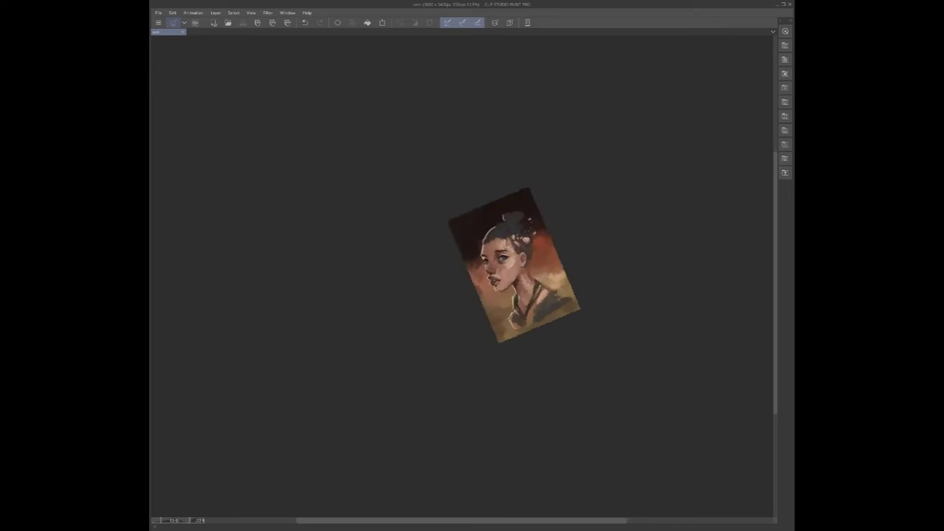
- Darken the hair on top of the head and the bun with near-black strokes
key(ctrl+plus)
key(minus)
drag(485, 280, 473, 288)
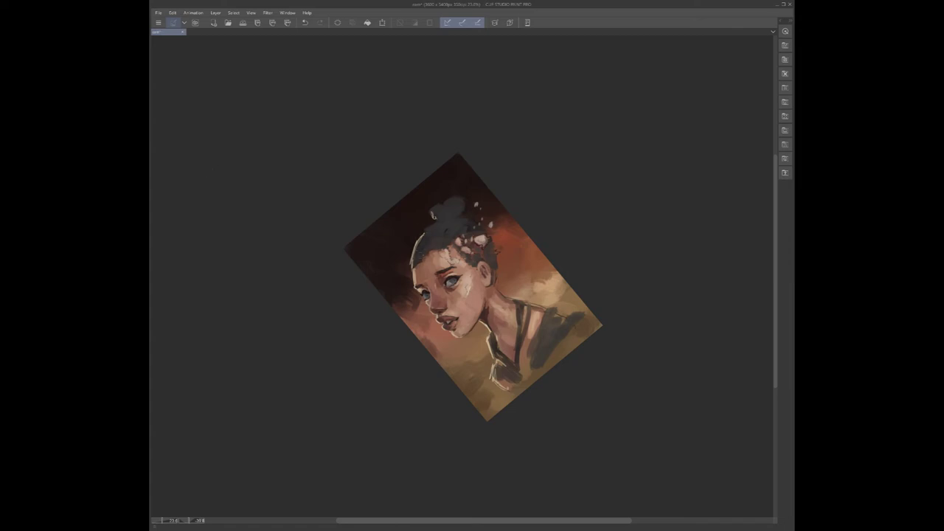
drag(428, 252, 435, 257)
drag(433, 216, 444, 208)
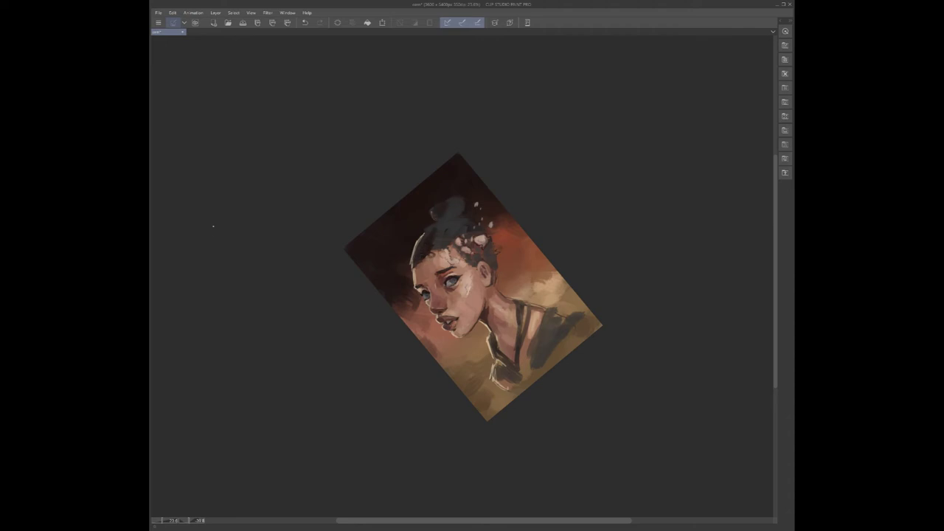
drag(437, 212, 445, 210)
mouse_move(445, 214)
mouse_down()
mouse_move(437, 210)
mouse_move(448, 198)
mouse_move(433, 220)
mouse_move(444, 221)
mouse_move(441, 243)
mouse_move(455, 227)
mouse_move(454, 248)
mouse_move(450, 225)
mouse_move(461, 221)
mouse_move(514, 258)
mouse_up()
click(458, 209)
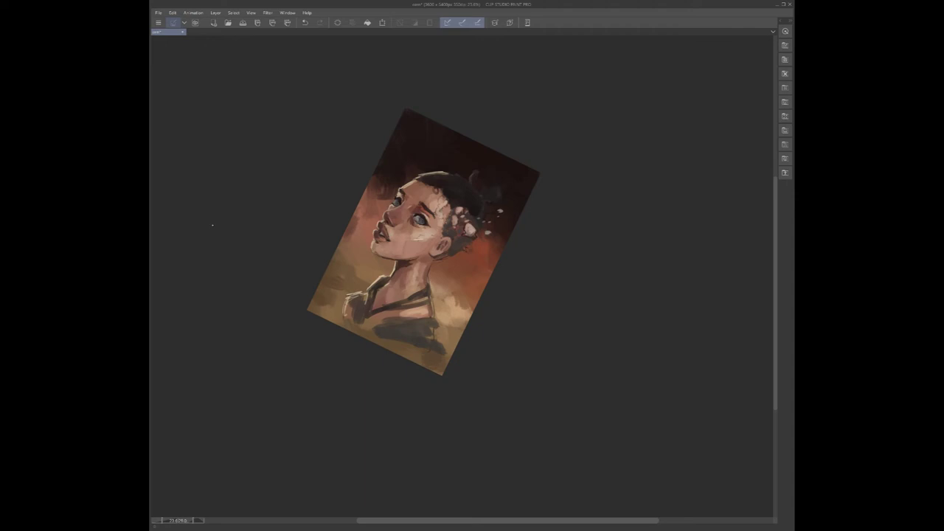
- Paint dark hair strokes above and behind the ear and around the temple fragments
drag(441, 230, 446, 236)
mouse_move(451, 228)
mouse_down()
mouse_move(461, 248)
mouse_move(447, 257)
mouse_move(470, 243)
mouse_up()
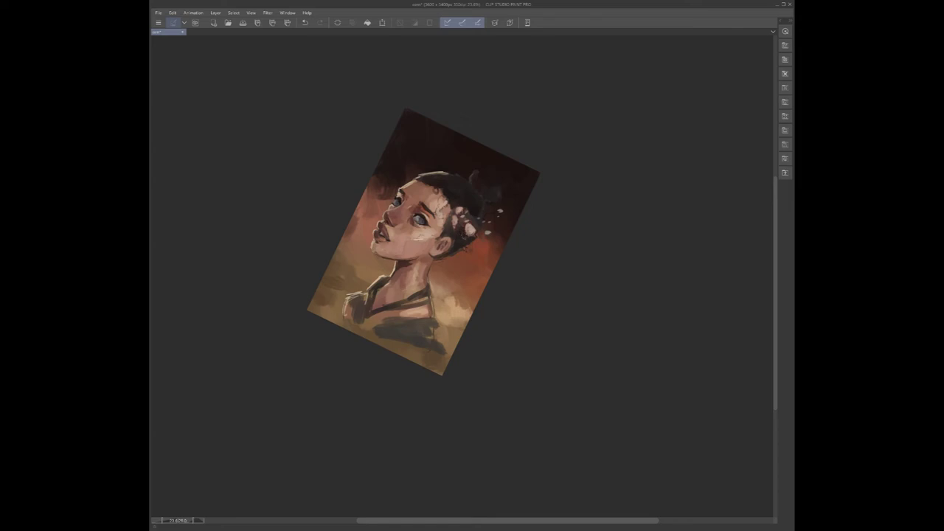
drag(463, 206, 467, 210)
mouse_move(469, 213)
mouse_down()
mouse_move(476, 220)
mouse_move(485, 203)
mouse_up()
mouse_move(466, 222)
mouse_down()
mouse_move(476, 225)
mouse_move(474, 243)
mouse_up()
- Undo the last two strokes on the darkened hair
key(minus)
key(minus)
key(minus)
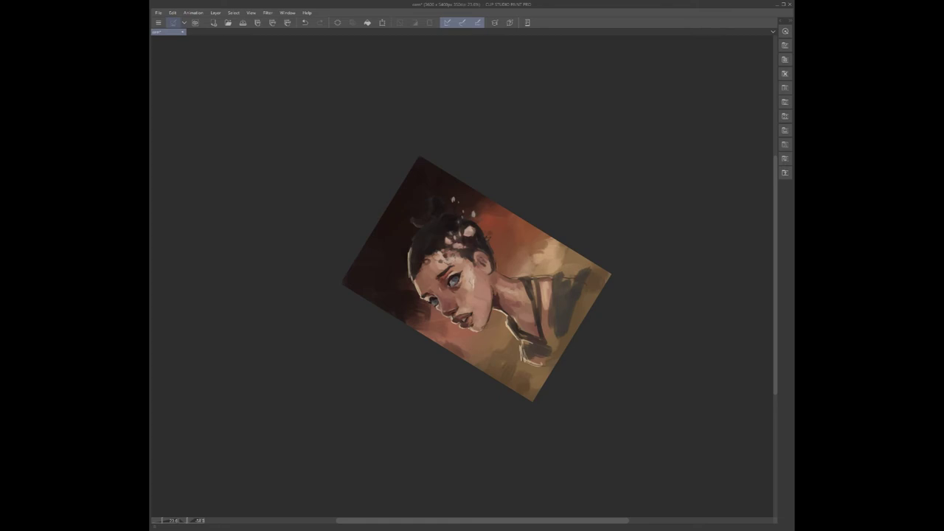
click(305, 22)
key(ctrl+z)
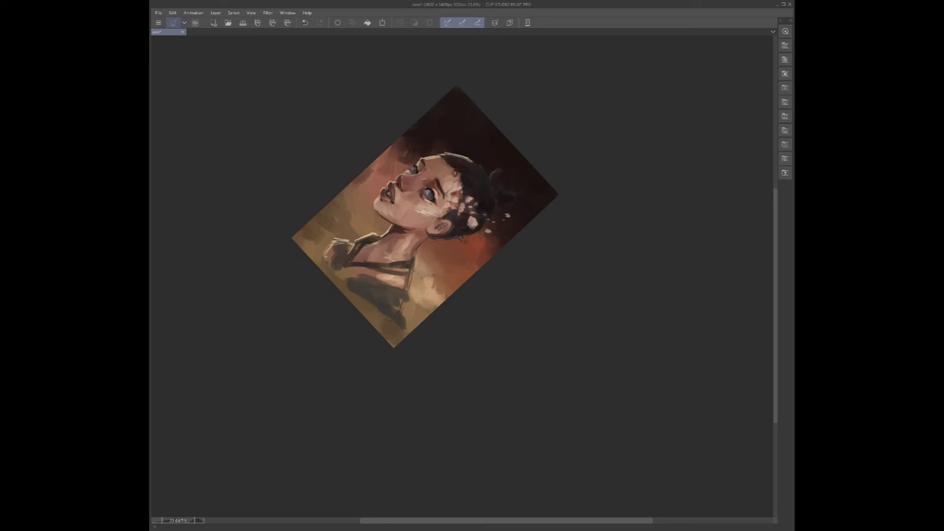
- Check the whole portrait at a reduced size and save the painting
scroll(471, 184, down, 2)
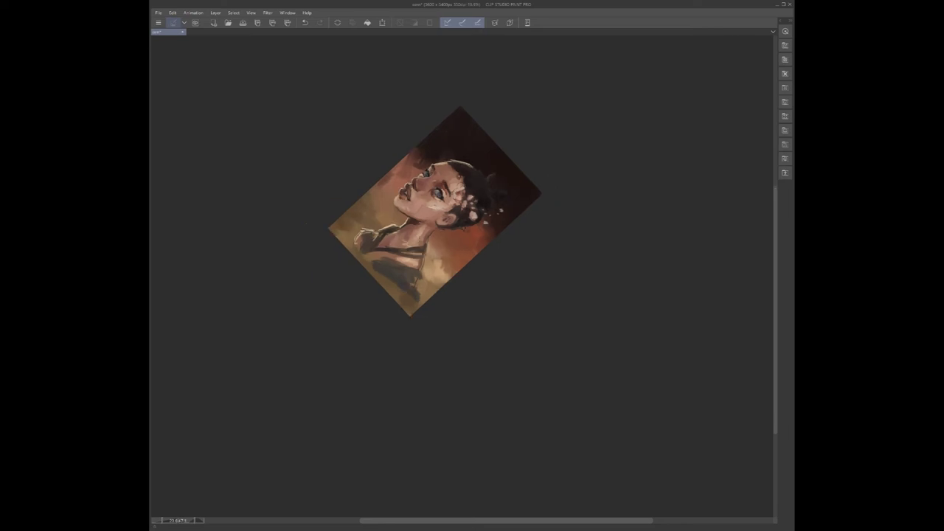
key(minus)
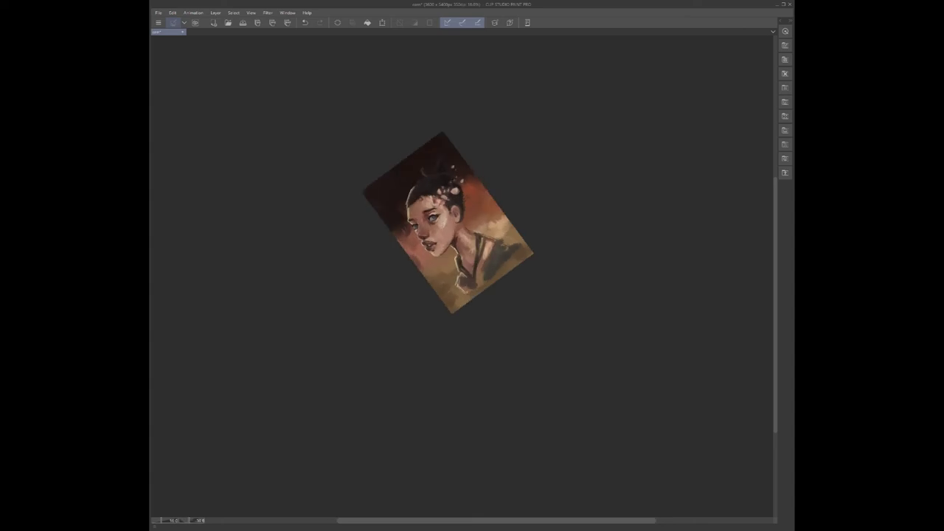
key(minus)
key(minus)
key(minus)
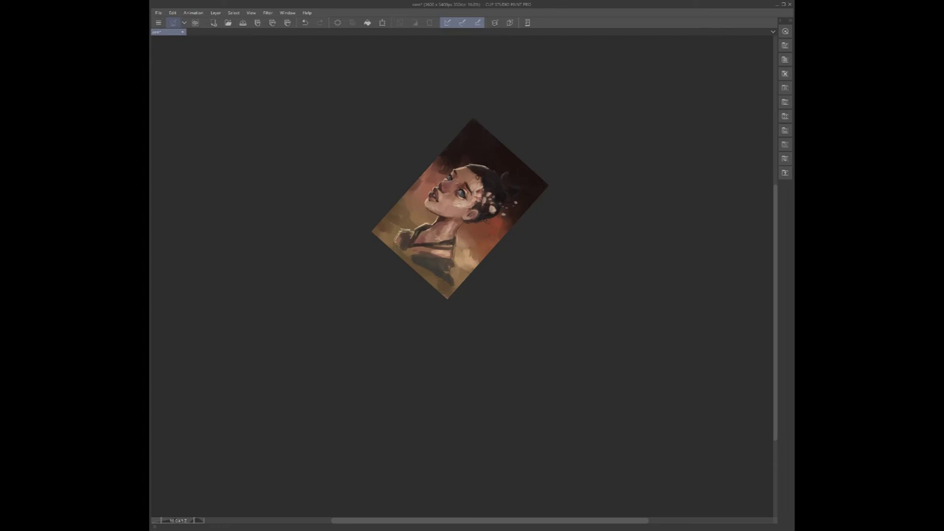
key(ctrl+s)
- Smooth the cracks on the cheek and soften the near eyebrow, undoing the last stray stroke
drag(467, 212, 497, 308)
scroll(481, 309, up, 5)
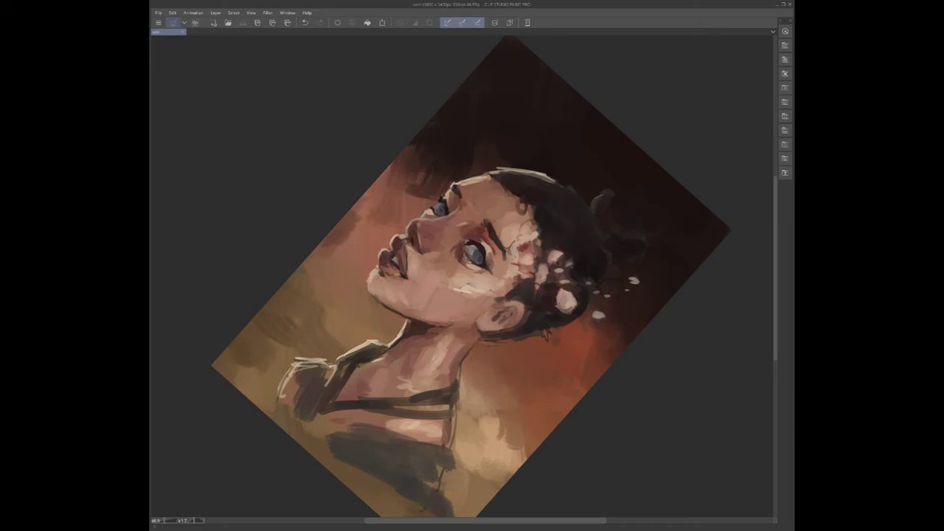
scroll(545, 334, down, 2)
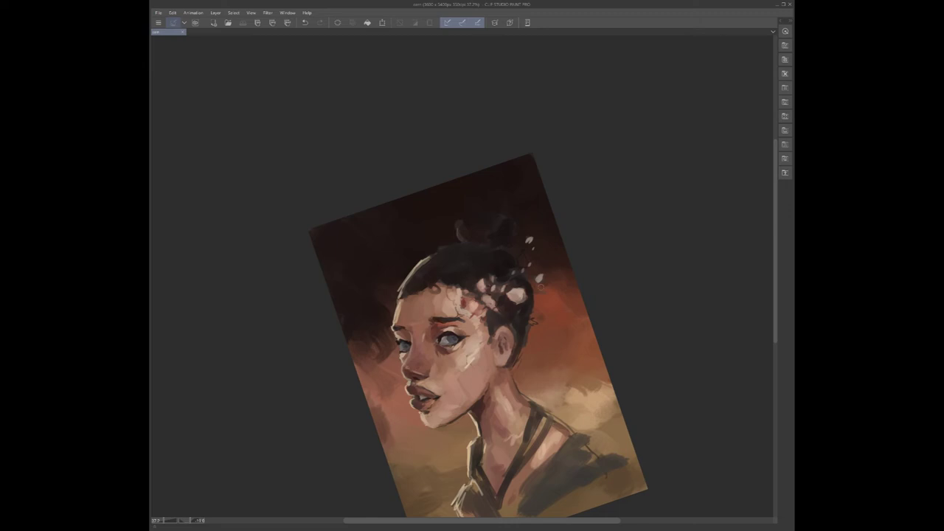
click(426, 308)
key(ctrl+z)
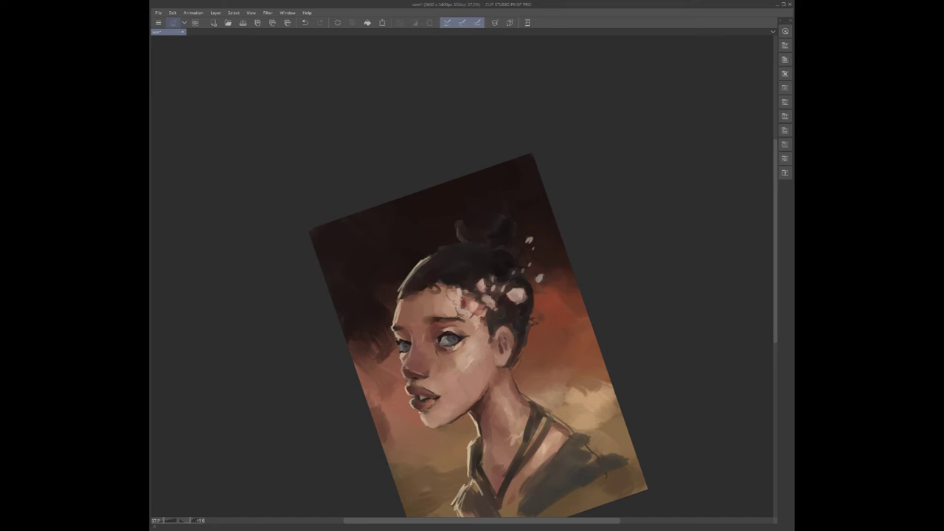
- Lighten the near eye's iris to a pale gray and refine the eyebrow above it
drag(494, 263, 503, 232)
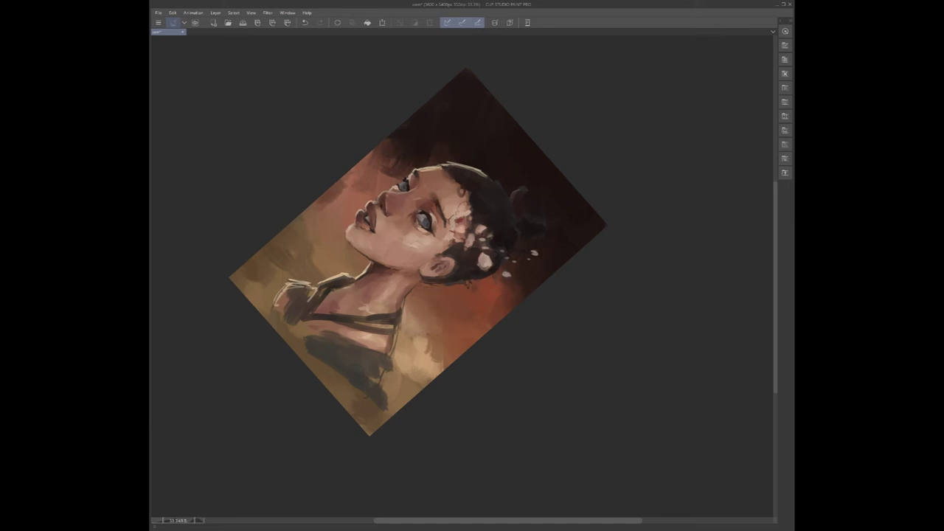
key(minus)
key(minus)
key(minus)
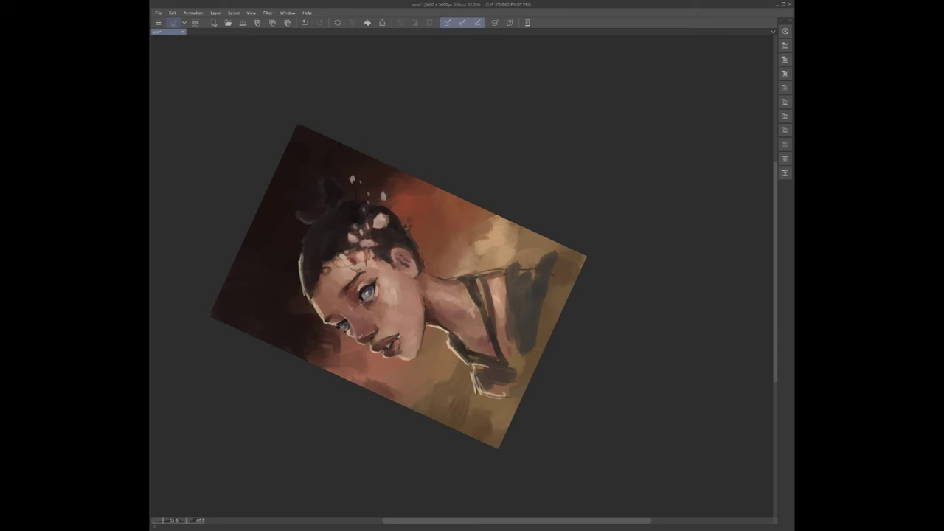
key(ctrl+@)
drag(237, 215, 435, 93)
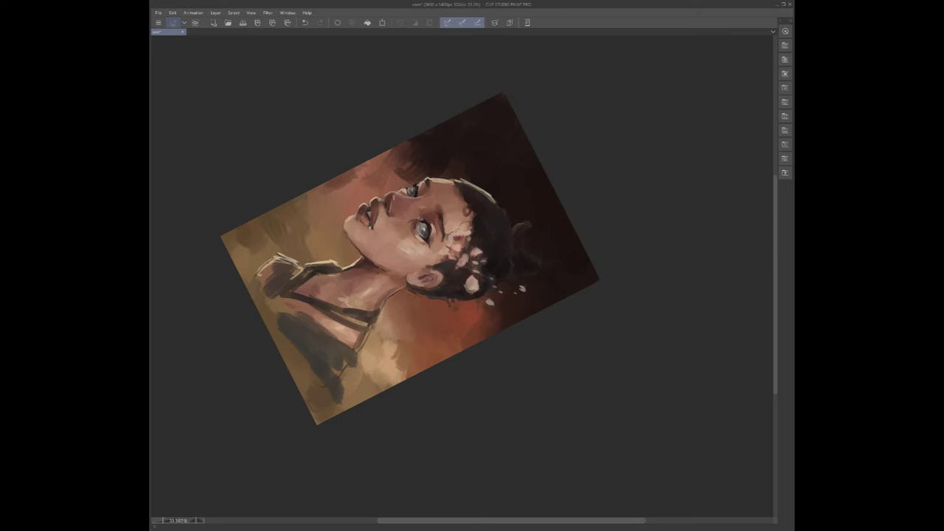
- Examine the whole portrait at several canvas rotations and reduced sizes
key(minus)
key(minus)
key(minus)
key(minus)
key(minus)
key(minus)
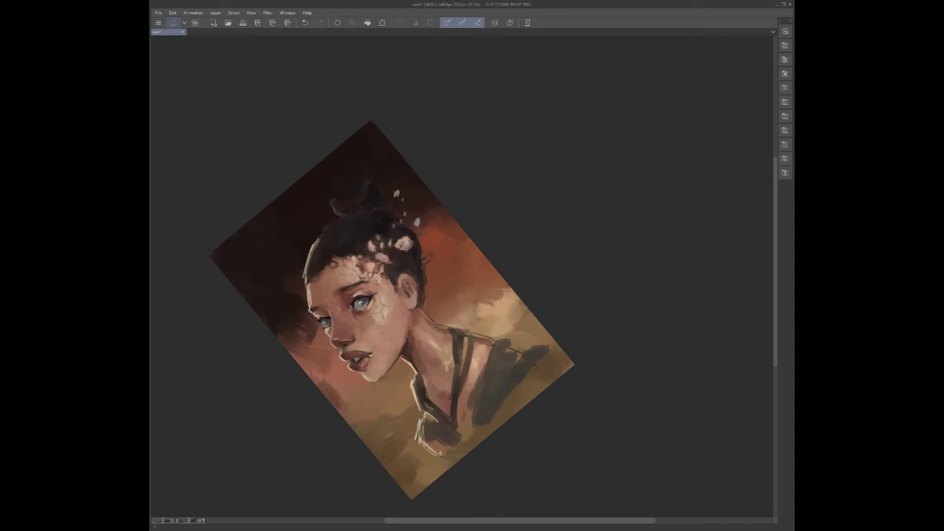
scroll(413, 227, down, 2)
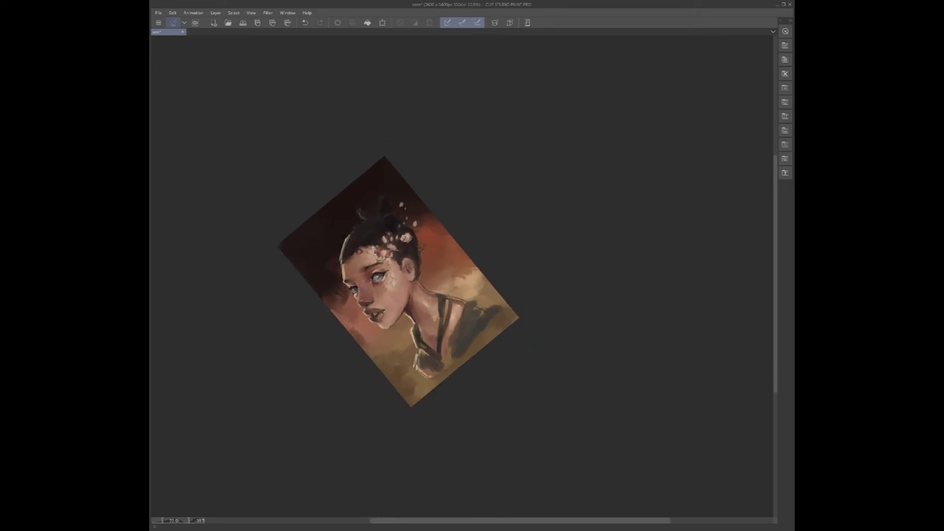
drag(398, 201, 410, 215)
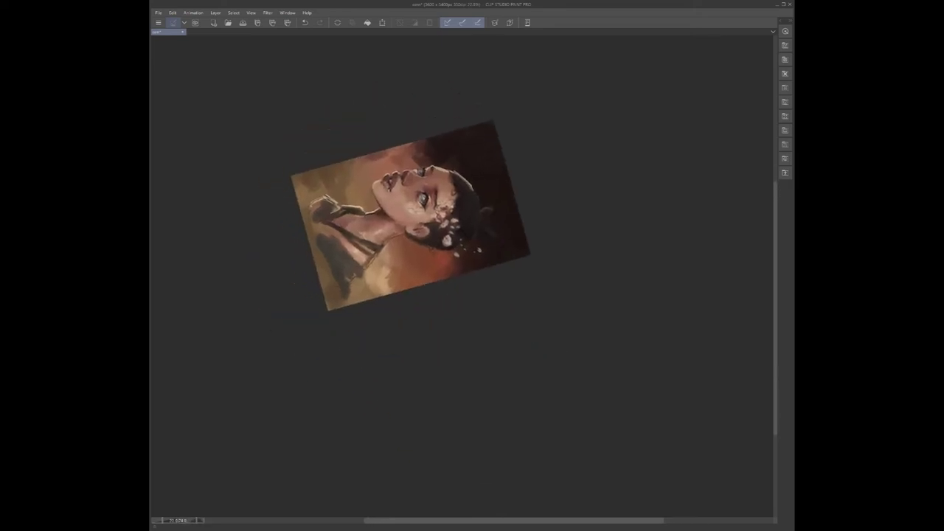
drag(443, 222, 514, 329)
scroll(483, 298, up, 2)
scroll(507, 373, up, 1)
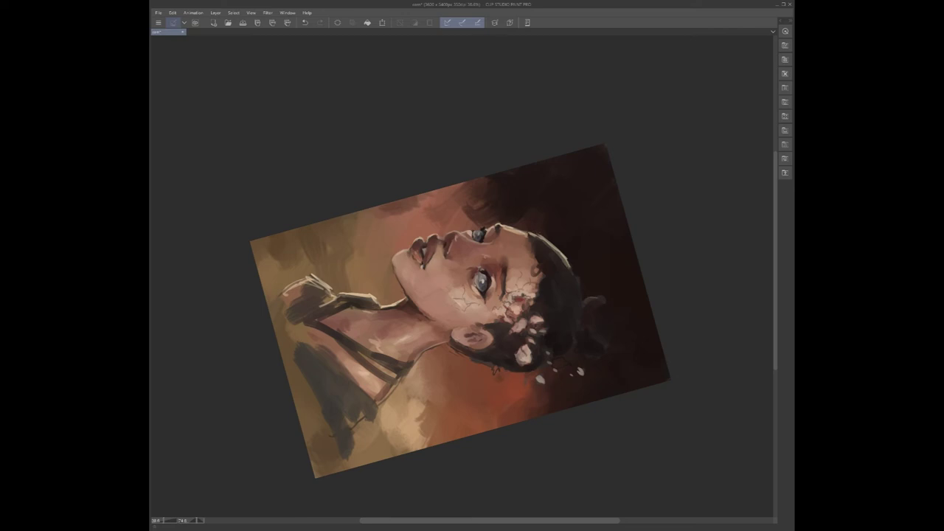
- Tint the lips a deeper red and thicken the near eyebrow with soft brown strokes
drag(390, 305, 402, 301)
key(shift+space)
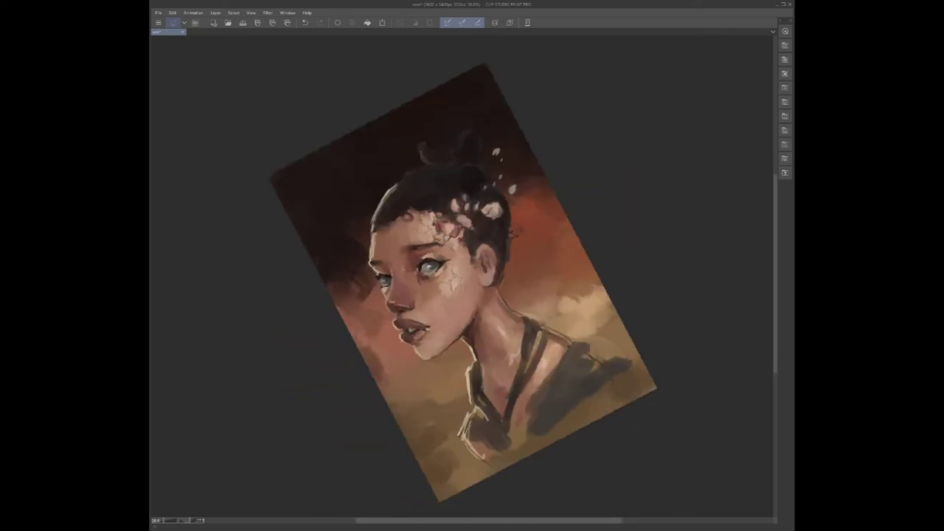
key(ctrl+minus)
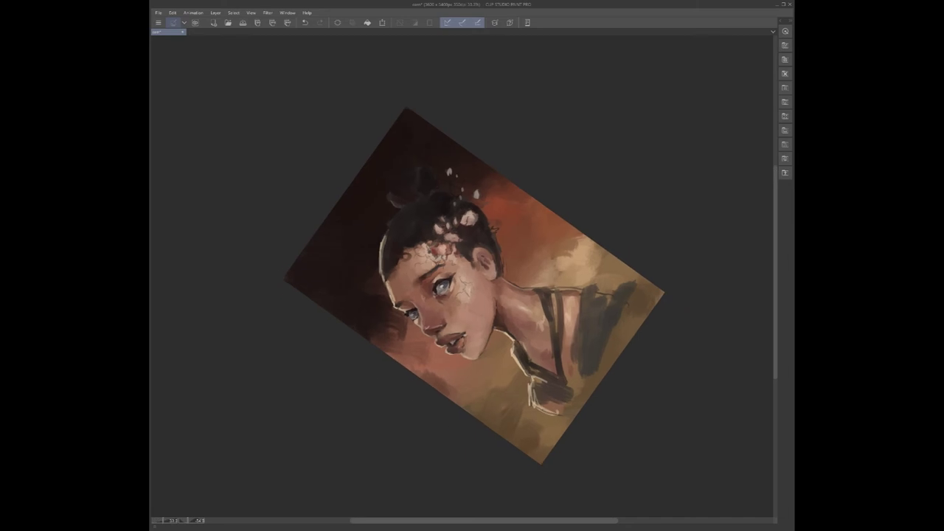
key(shift+space)
scroll(391, 283, up, 3)
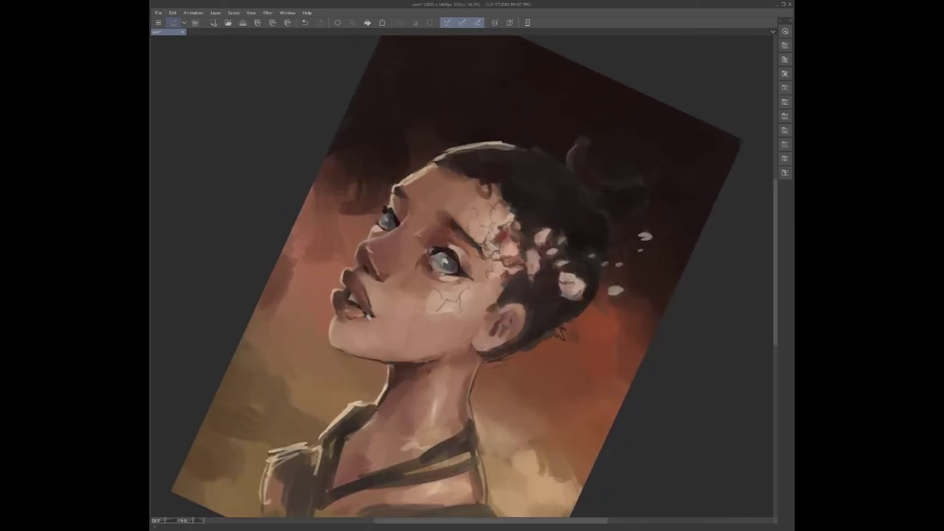
drag(462, 276, 477, 274)
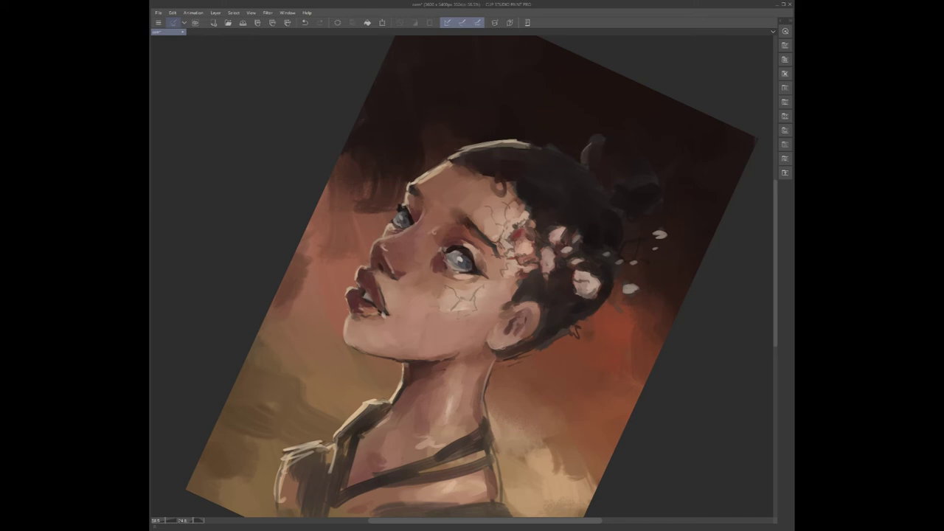
scroll(492, 217, down, 1)
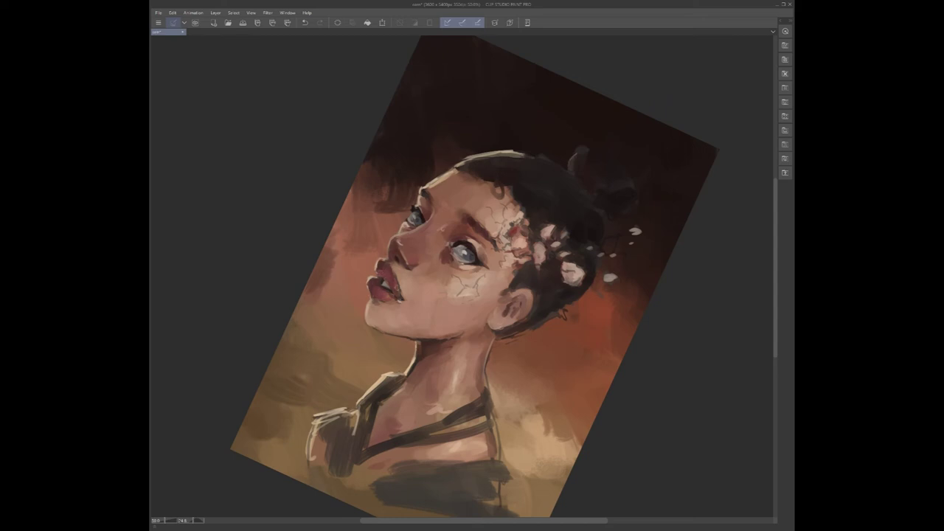
key(minus)
key(ctrl+minus)
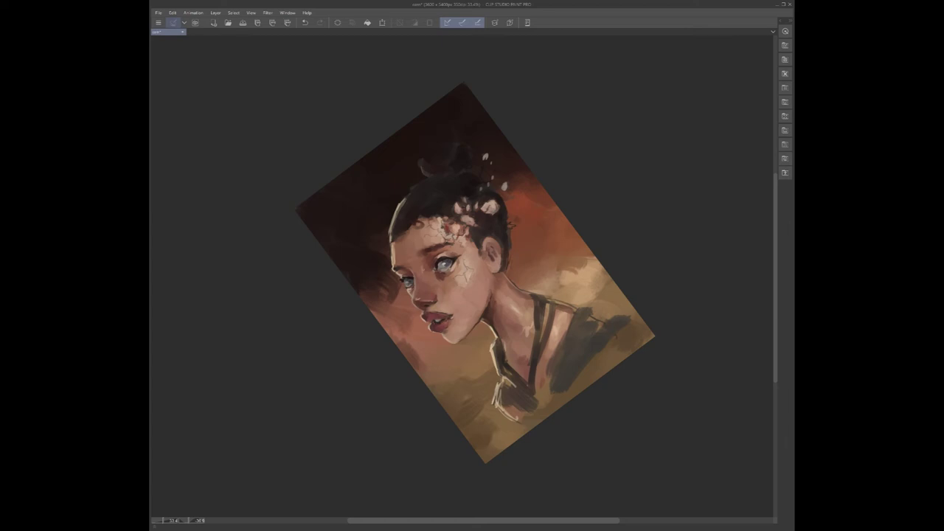
- Check the portrait at a reduced size in different rotations and save the painting
drag(303, 343, 287, 267)
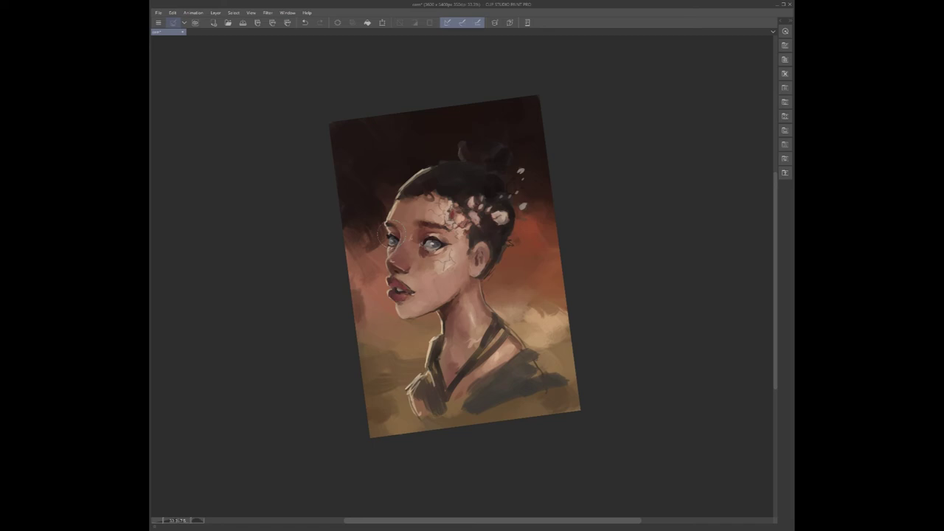
drag(390, 235, 276, 268)
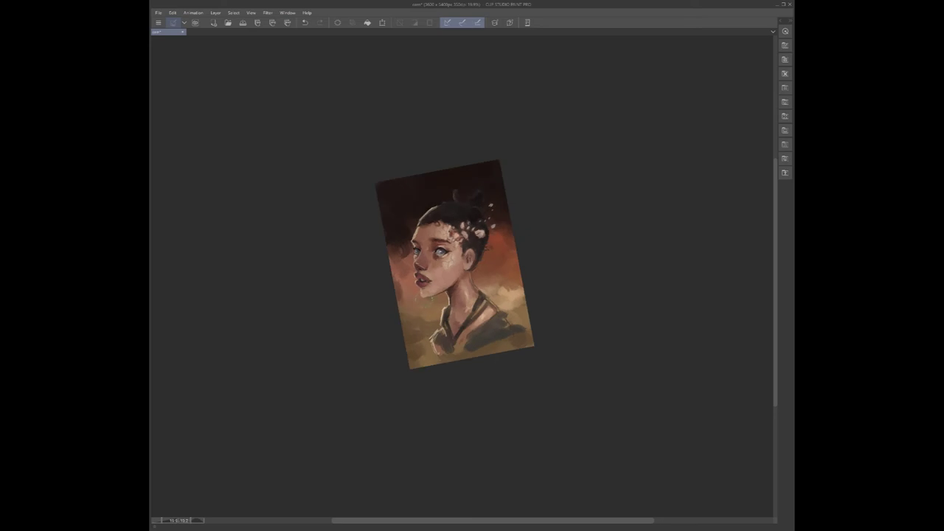
mouse_move(428, 318)
mouse_down()
mouse_move(410, 290)
mouse_move(424, 314)
mouse_up()
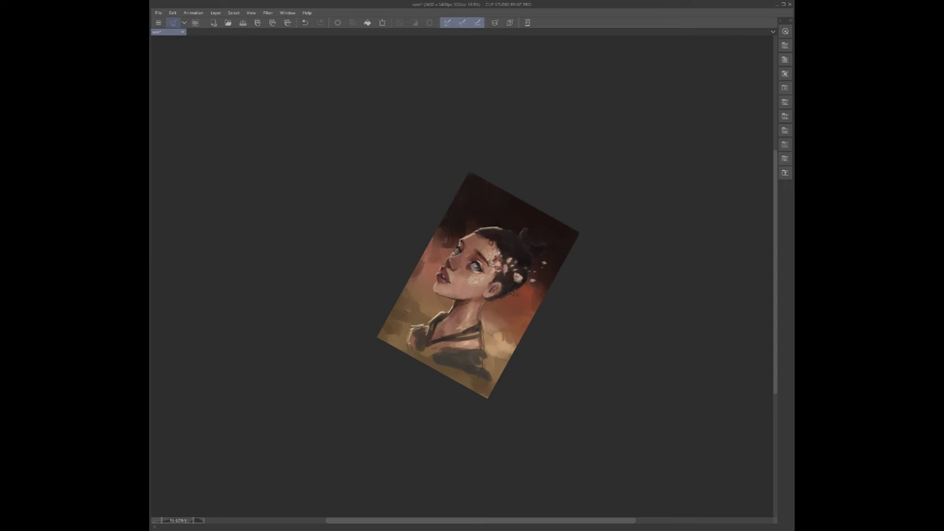
key(ctrl+s)
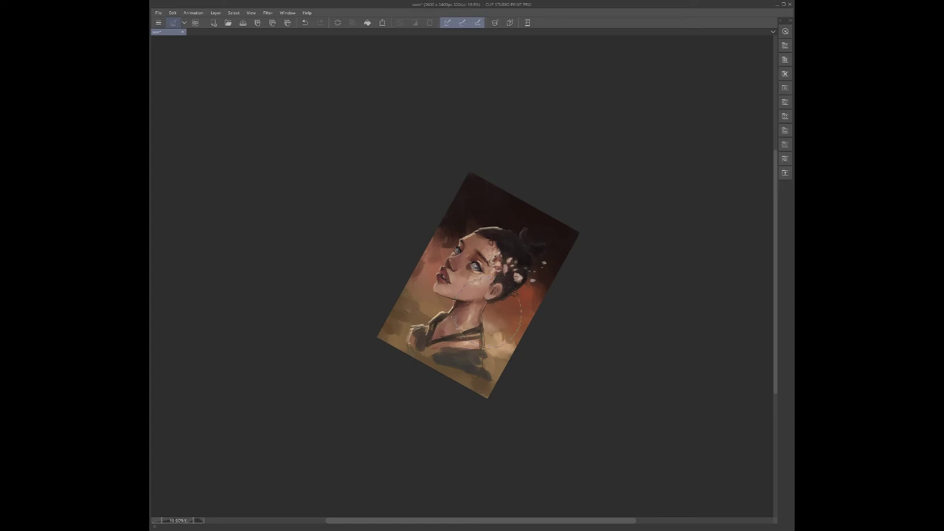
key(ctrl+z)
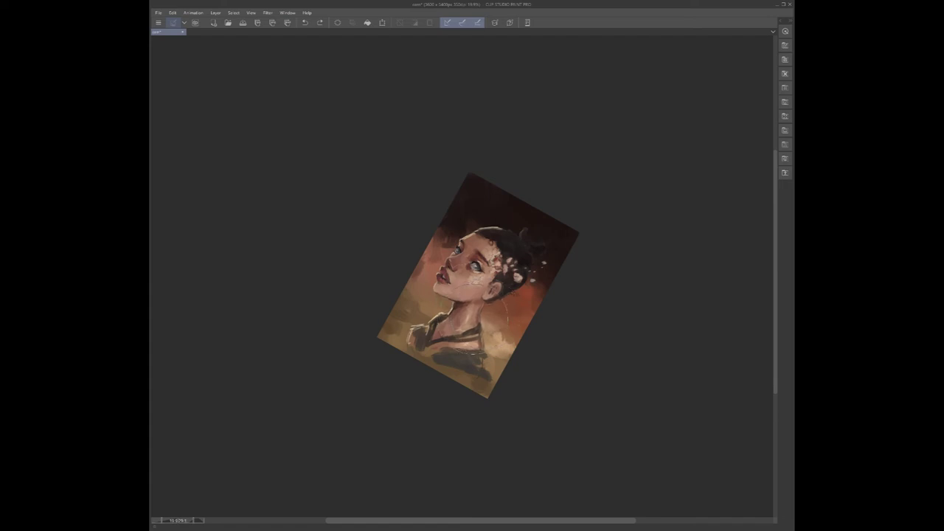
mouse_move(473, 319)
mouse_down()
mouse_move(501, 295)
mouse_move(505, 276)
mouse_up()
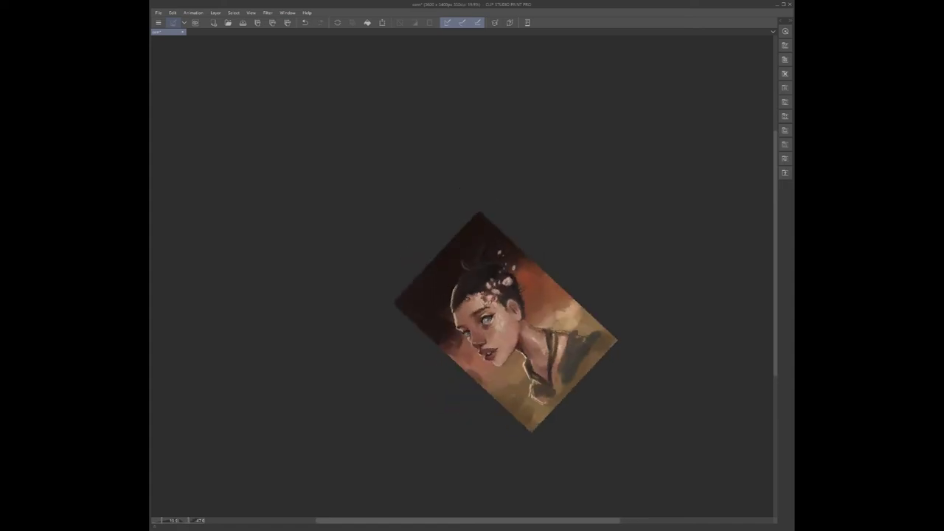
key(ctrl+z)
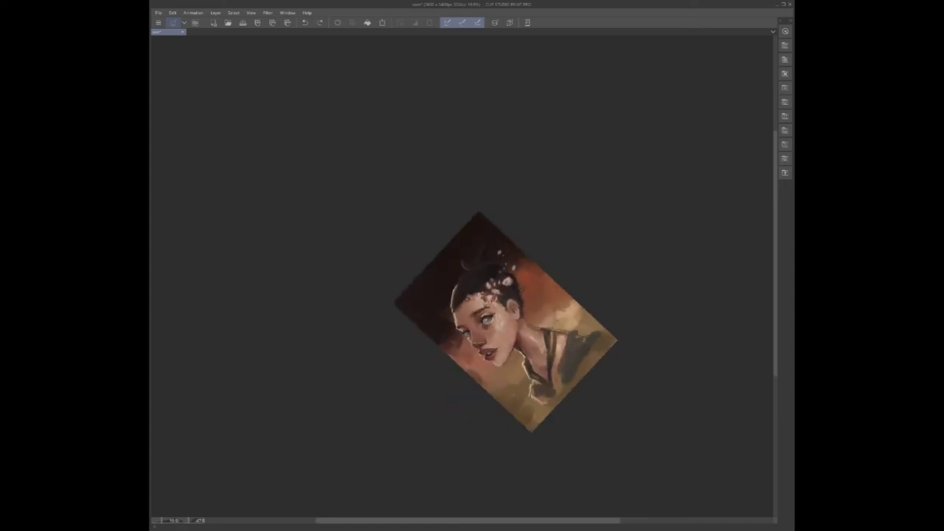
drag(424, 331, 398, 294)
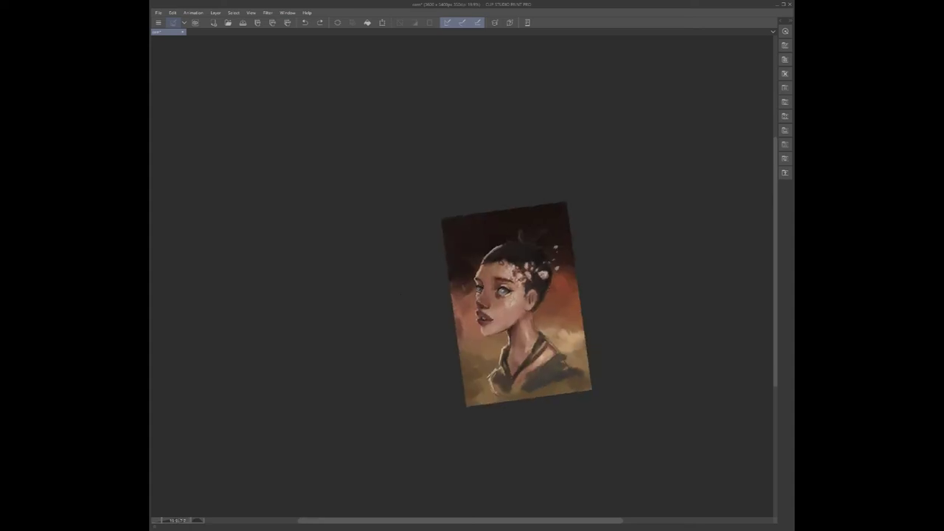
- Touch up the background beside the face and the front shoulder, and save the painting
drag(475, 271, 458, 280)
drag(480, 371, 494, 373)
key(asciicircum)
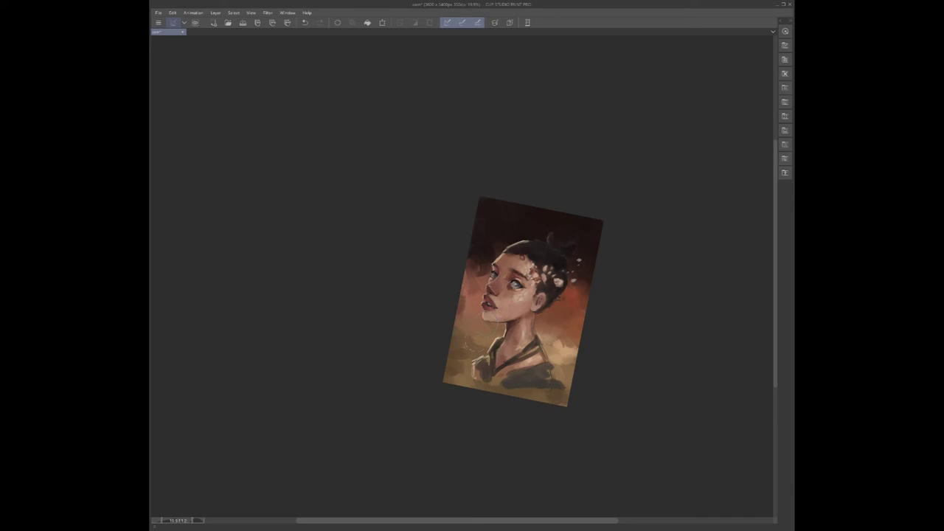
key(minus)
key(minus)
key(minus)
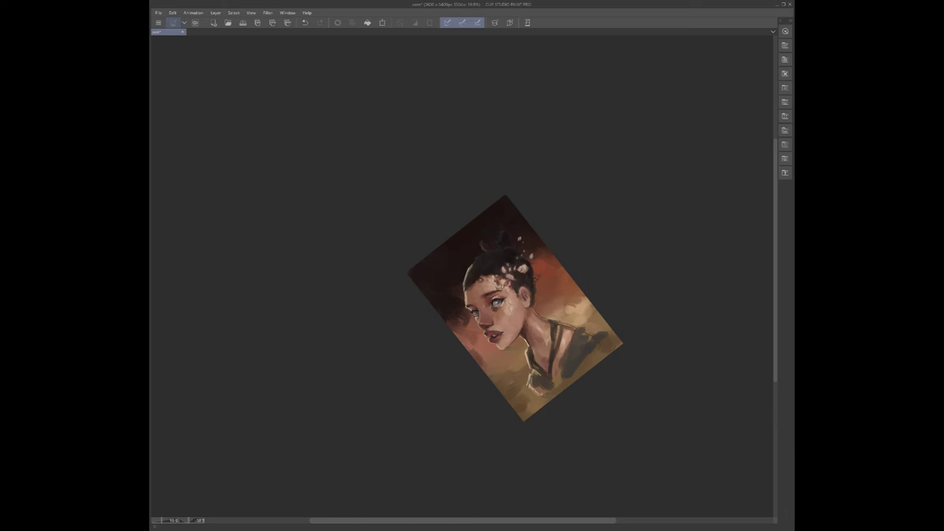
key(ctrl+s)
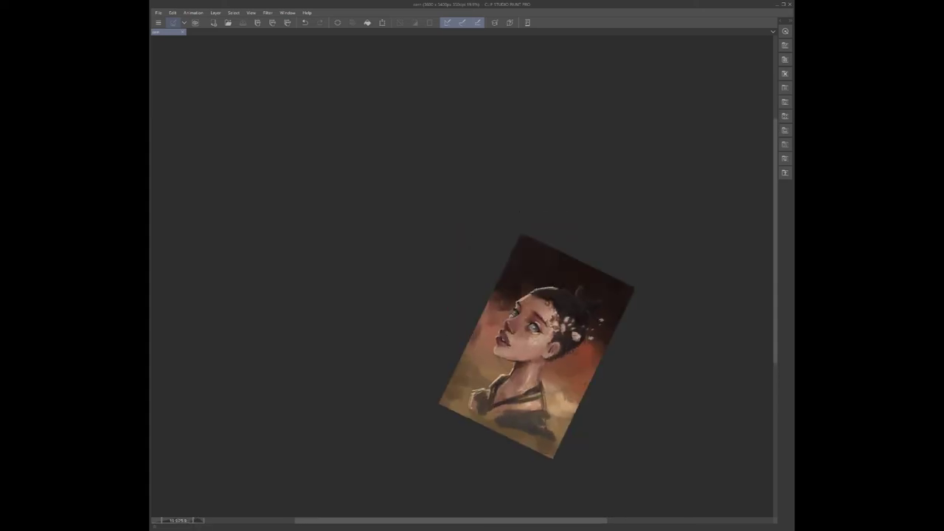
- Undo the last background stroke in front of the face and refine the light rim along the chin
scroll(544, 357, up, 4)
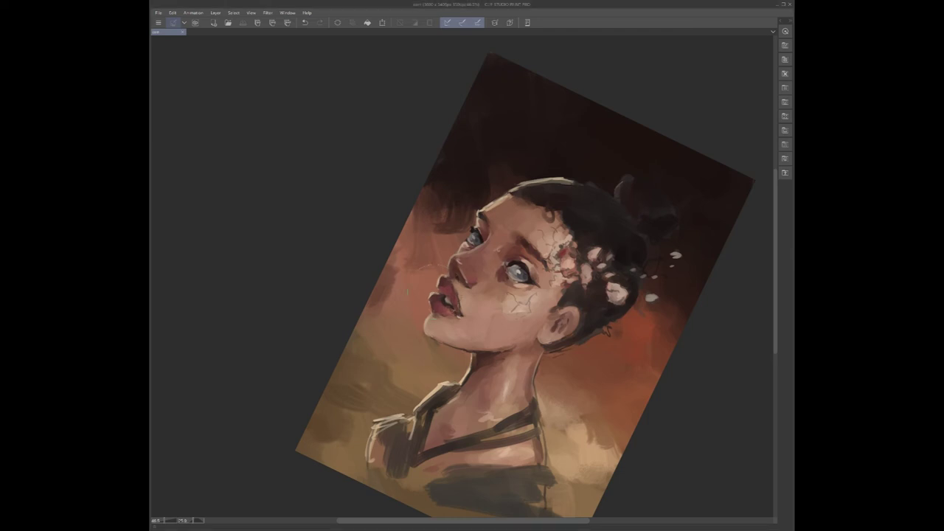
key(ctrl+z)
drag(424, 326, 429, 337)
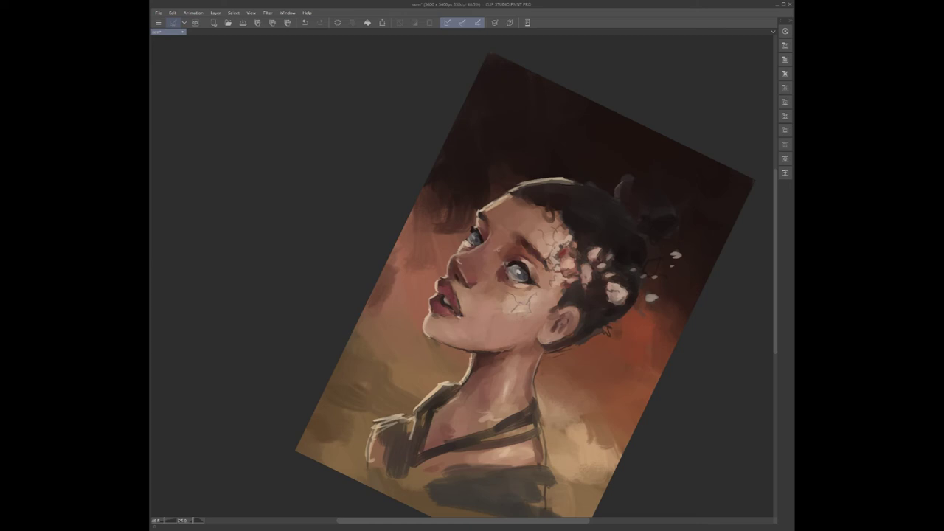
key(minus)
scroll(538, 273, down, 2)
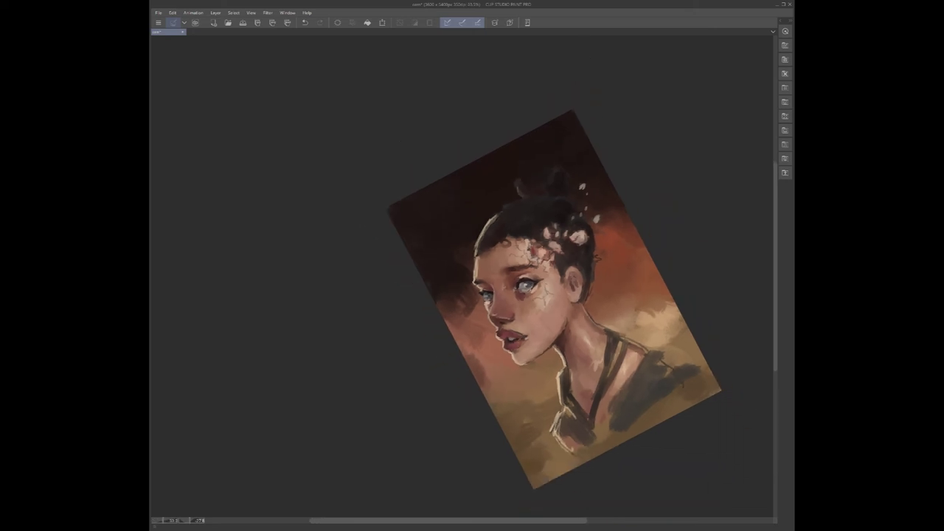
- Check the portrait upright and in a horizontally mirrored view at a reduced size, and save the painting
key(ctrl+at)
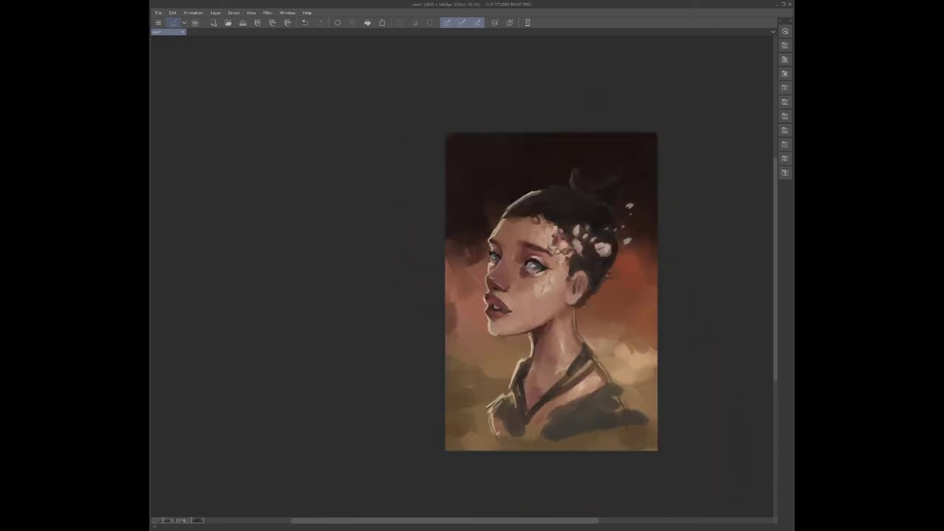
key(asciicircum)
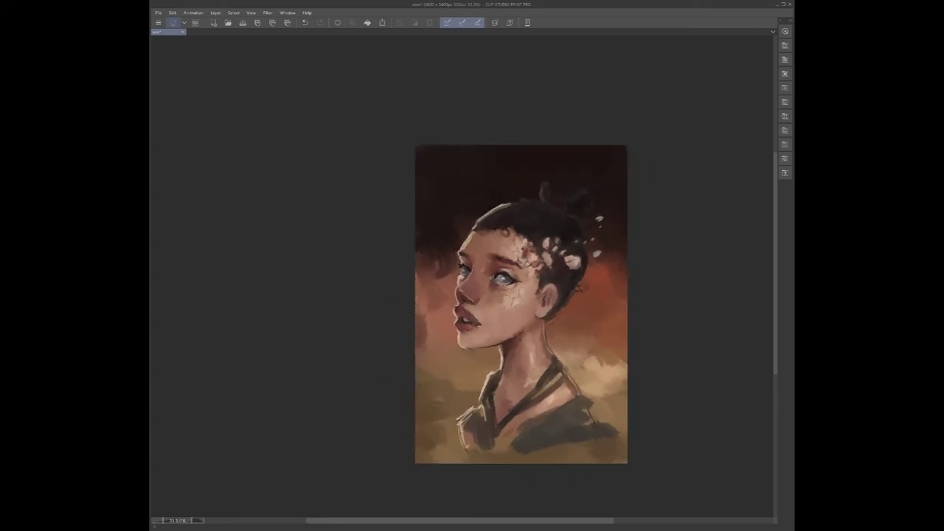
scroll(556, 308, down, 2)
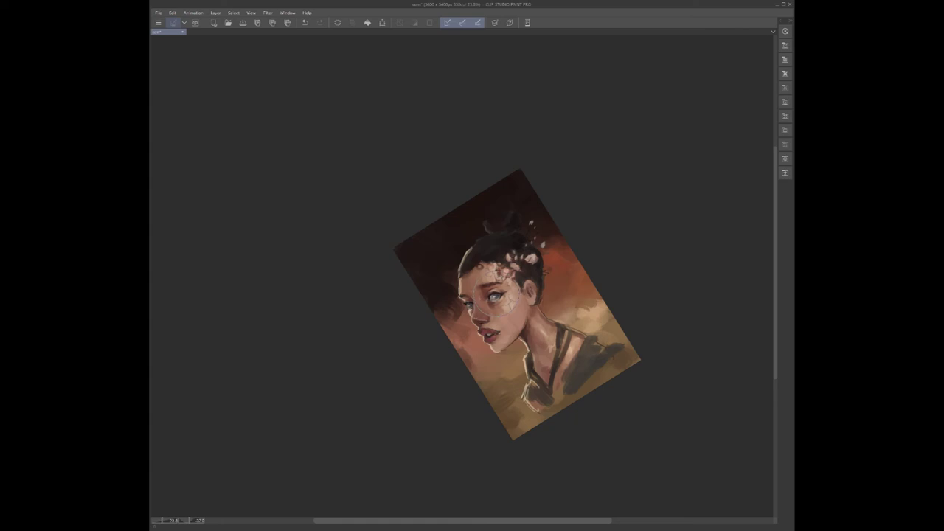
scroll(517, 295, down, 2)
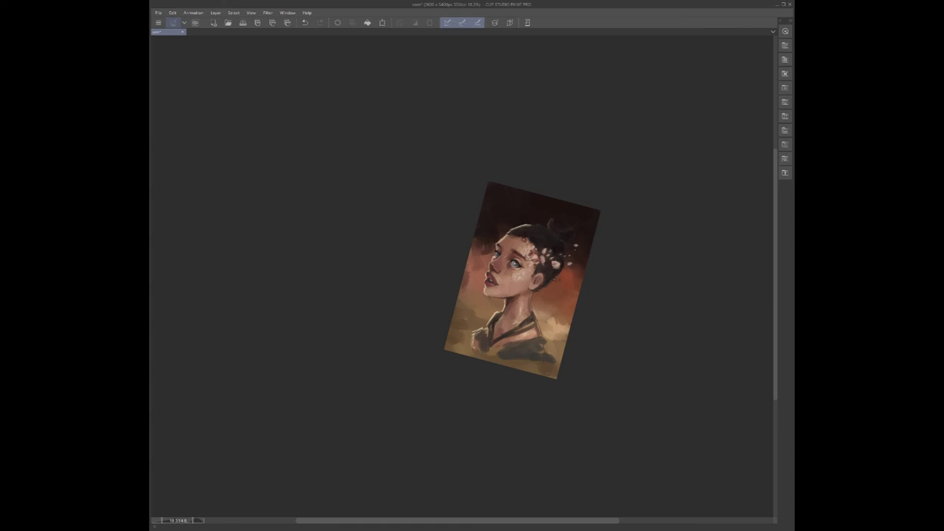
key(h)
drag(482, 198, 467, 214)
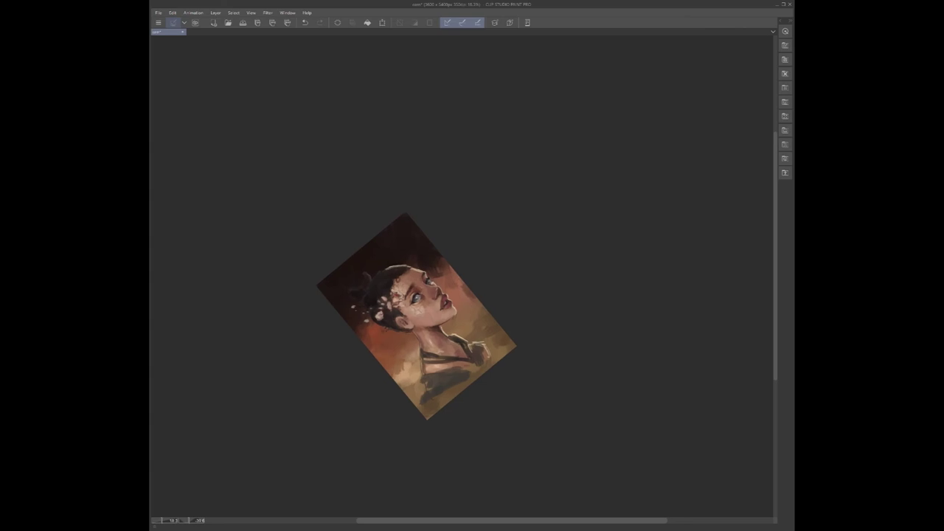
key(ctrl+s)
key(-)
key(-)
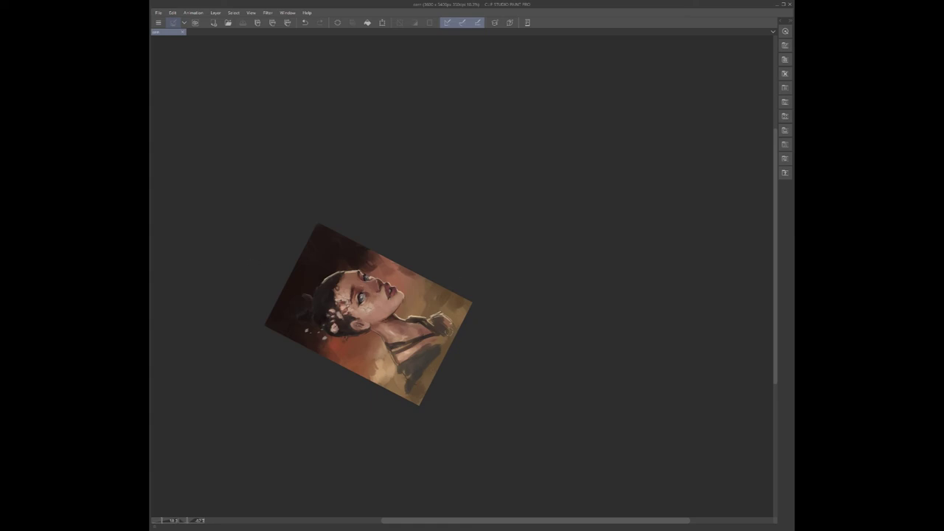
- Block in deep red over the lower part of the gray garment along the canvas edge
mouse_move(459, 326)
mouse_down()
mouse_move(431, 346)
mouse_move(441, 349)
mouse_move(419, 390)
mouse_up()
mouse_move(436, 356)
mouse_down()
mouse_move(426, 388)
mouse_move(413, 382)
mouse_move(427, 349)
mouse_move(406, 377)
mouse_move(432, 352)
mouse_move(425, 349)
mouse_up()
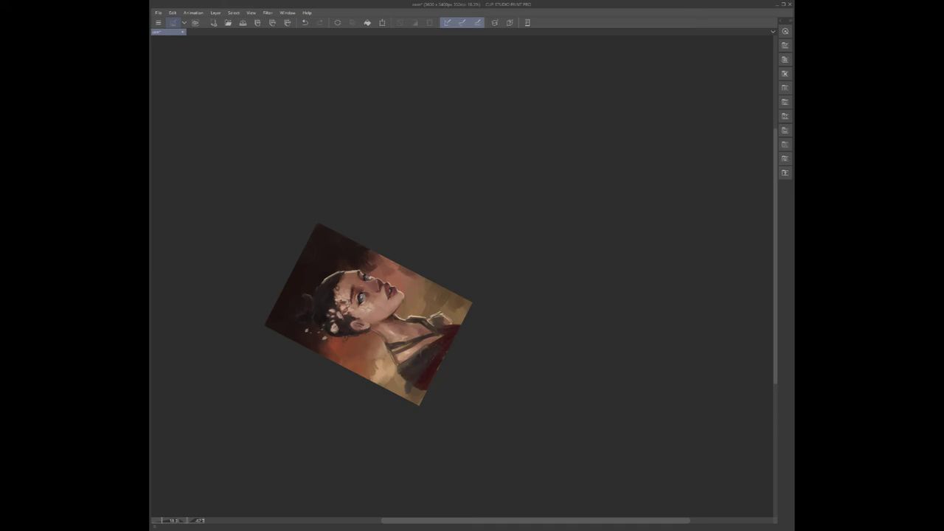
drag(435, 316, 429, 320)
mouse_move(454, 327)
mouse_down()
mouse_move(431, 380)
mouse_move(391, 333)
mouse_move(369, 282)
mouse_move(372, 301)
mouse_up()
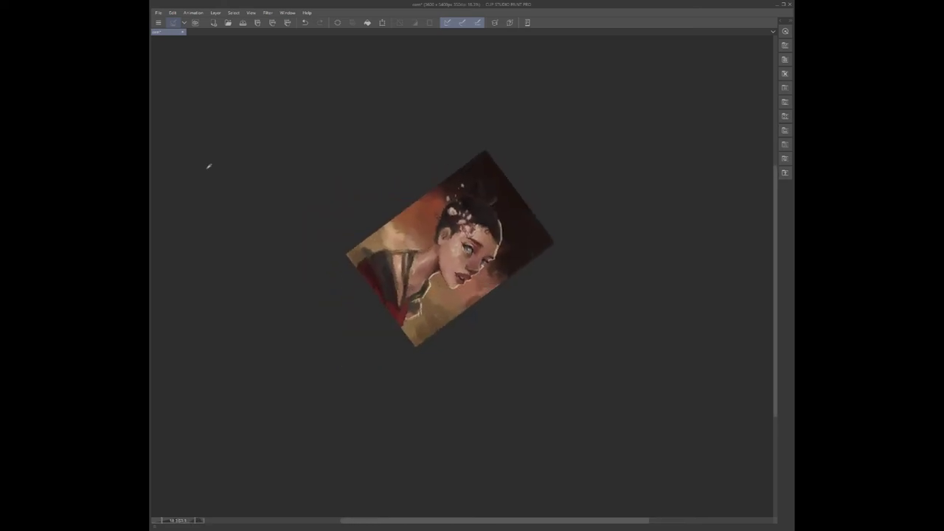
- Extend the dark red over the garment's shoulder and front collar, save the painting and unmirror the view
mouse_move(375, 254)
mouse_down()
mouse_move(388, 251)
mouse_move(381, 275)
mouse_move(389, 284)
mouse_up()
drag(367, 249, 382, 252)
drag(388, 324, 526, 340)
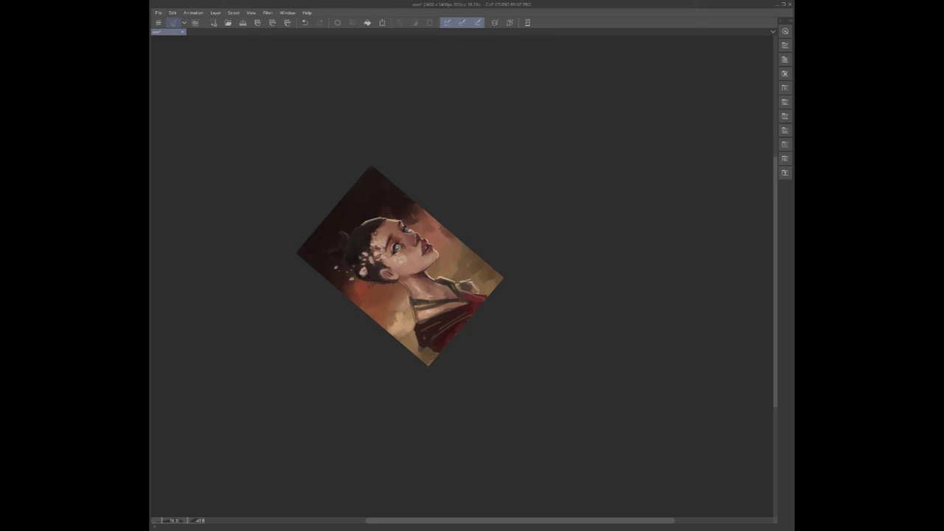
drag(465, 298, 484, 305)
drag(333, 209, 377, 204)
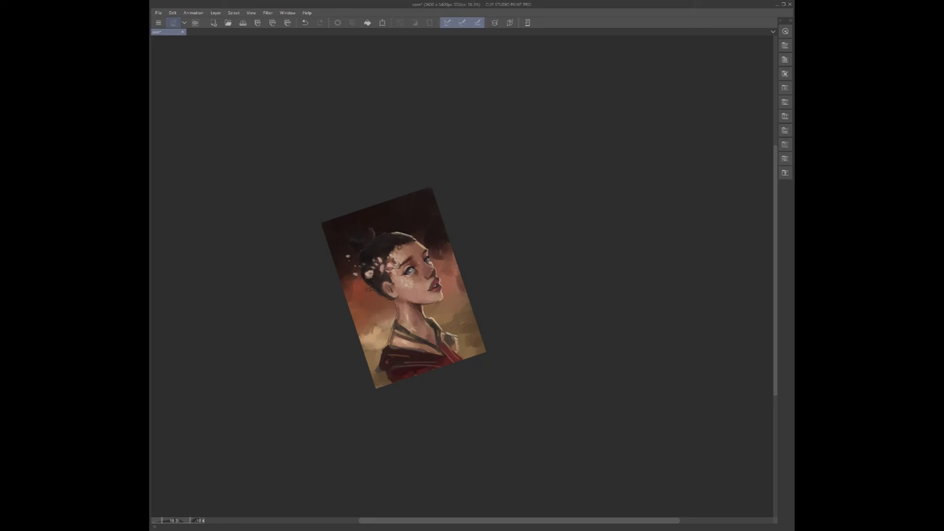
key(ctrl+s)
key(h)
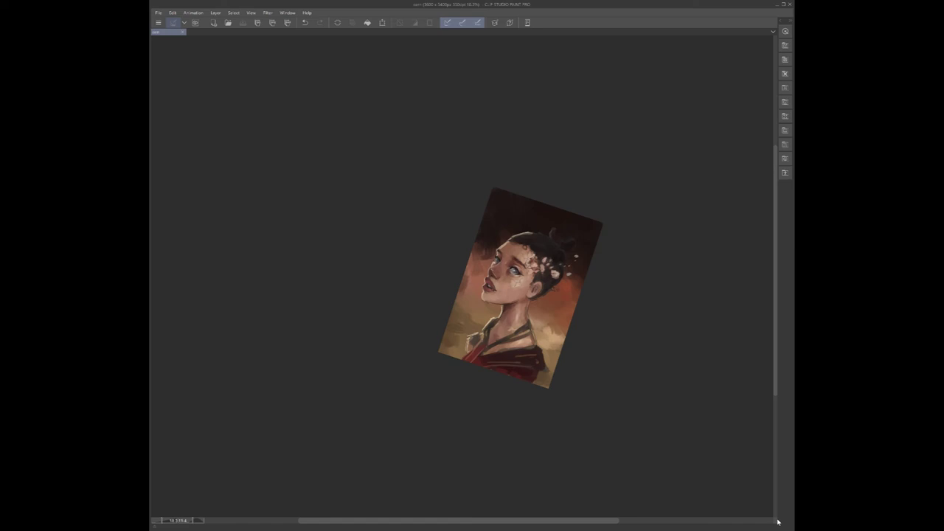
- Reshape the far shoulder and paint its light rim down to the lower canvas edge
scroll(497, 346, up, 1)
drag(497, 347, 475, 348)
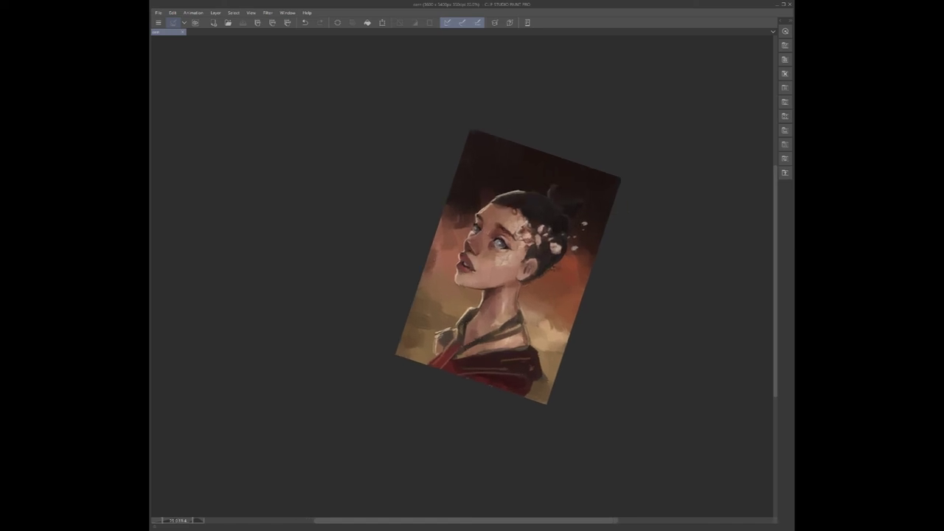
mouse_move(438, 334)
mouse_down()
mouse_move(432, 357)
mouse_move(446, 328)
mouse_move(471, 318)
mouse_up()
drag(431, 354, 423, 365)
mouse_move(509, 336)
mouse_down()
mouse_move(500, 340)
mouse_move(507, 344)
mouse_up()
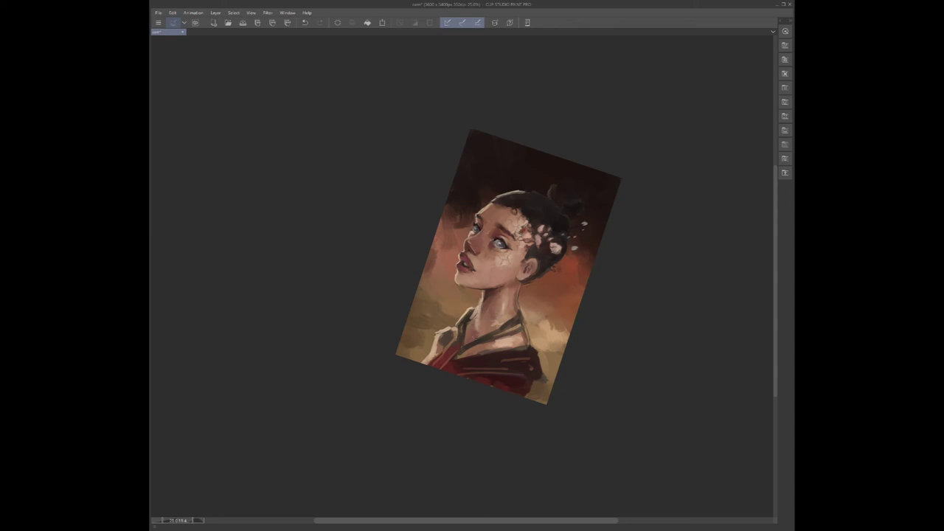
key(minus)
scroll(521, 334, down, 1)
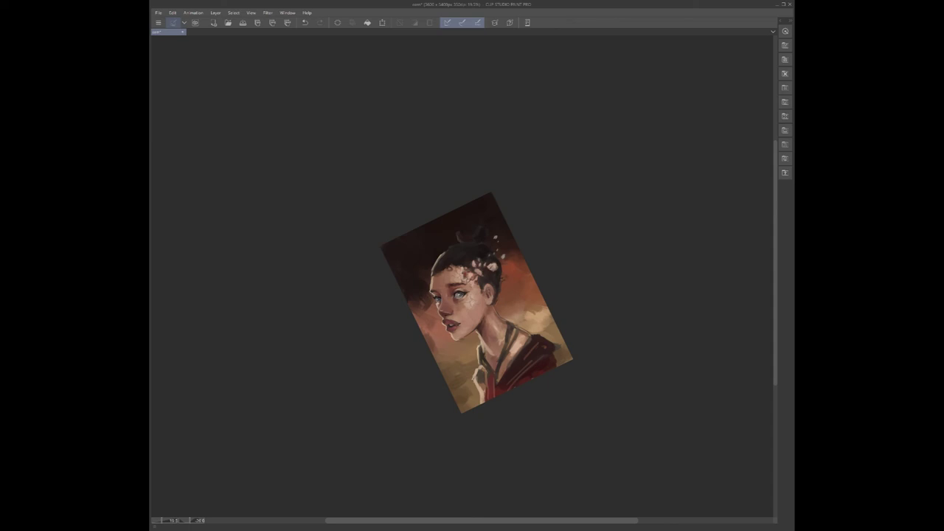
- Touch up the collar and the lit edge of the far shoulder
drag(479, 348, 481, 363)
drag(602, 145, 627, 408)
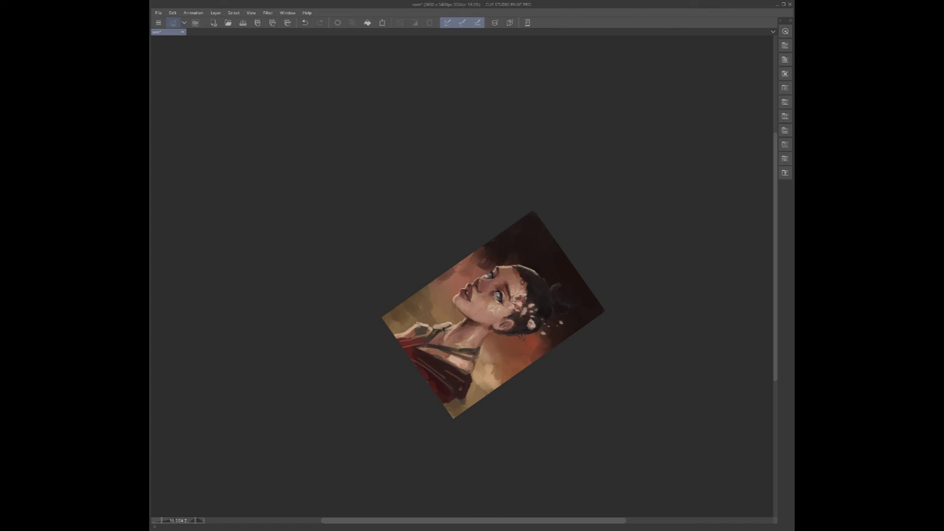
drag(427, 340, 431, 329)
drag(533, 211, 388, 237)
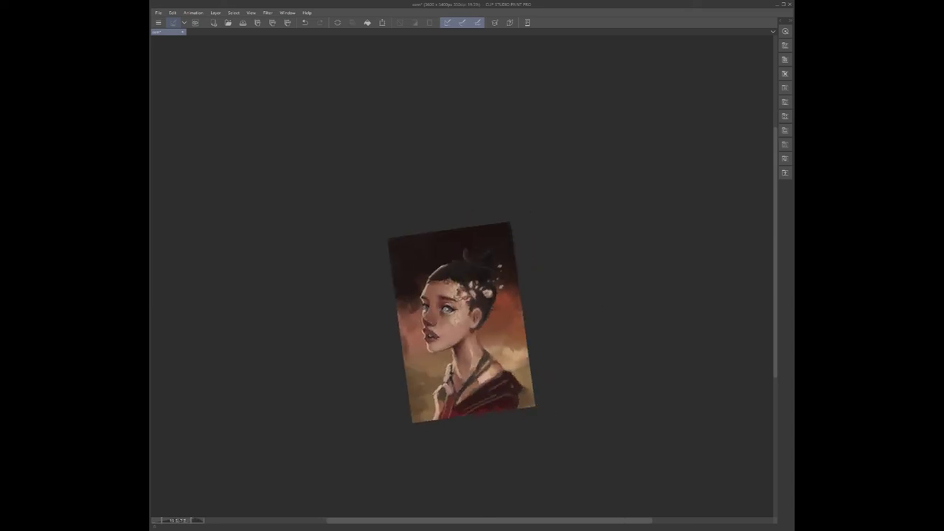
- Undo the last few collar strokes and save the painting
click(305, 22)
key(ctrl+z)
key(ctrl+z)
key(ctrl+z)
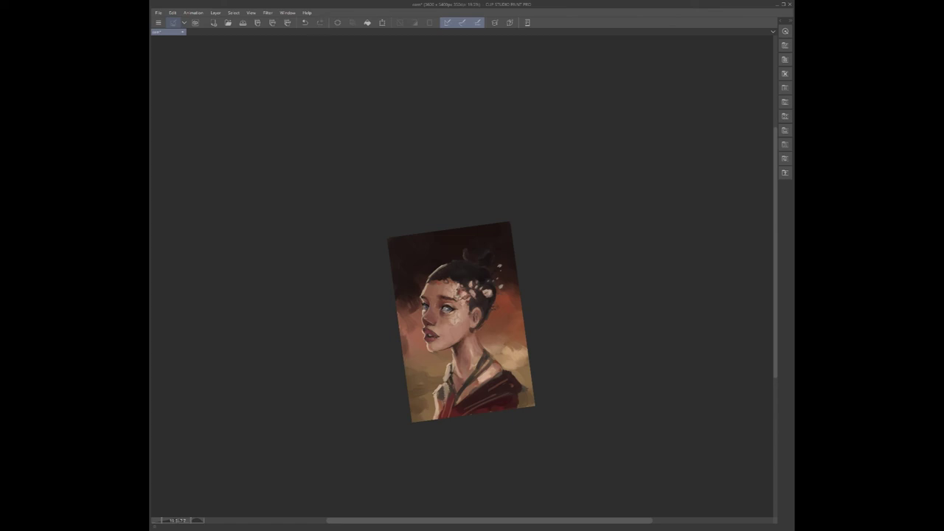
drag(510, 221, 418, 239)
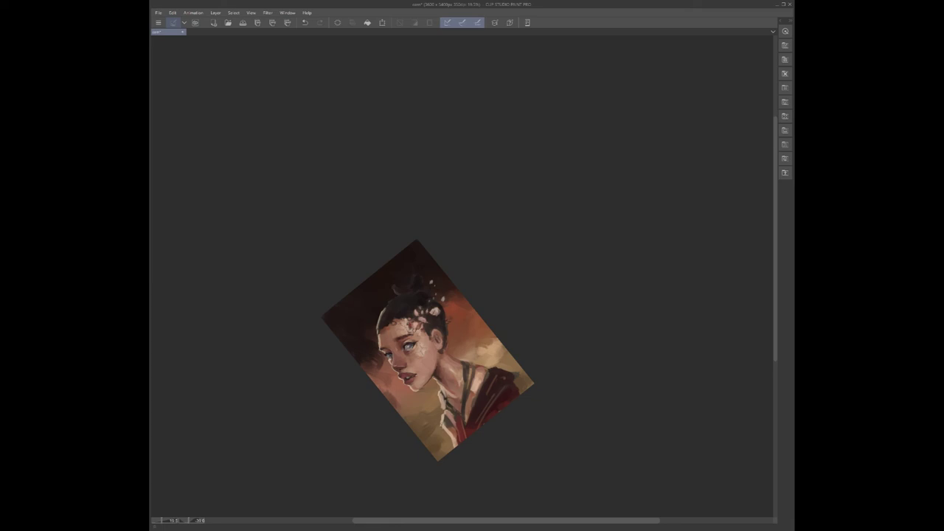
key(ctrl+s)
- Add a new raster layer and touch up the neck and collar
scroll(428, 411, up, 4)
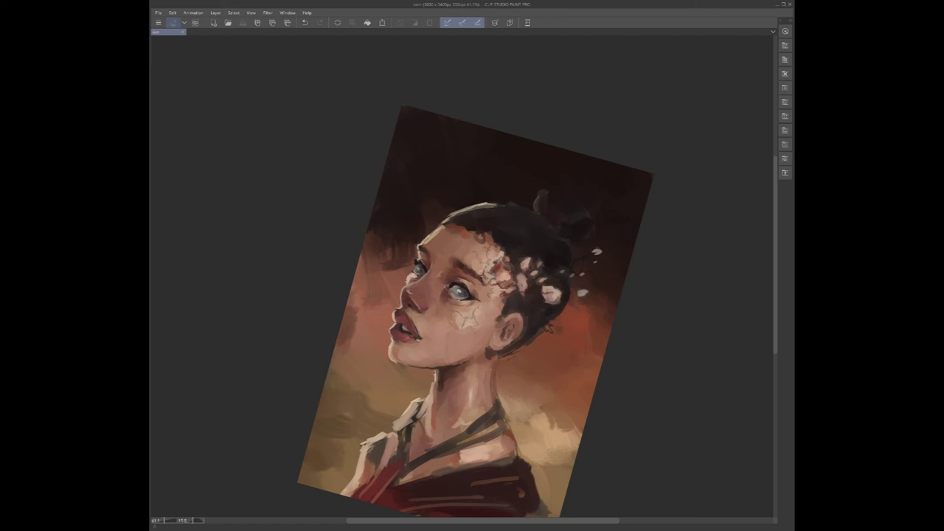
key(ctrl+shift+n)
key(minus)
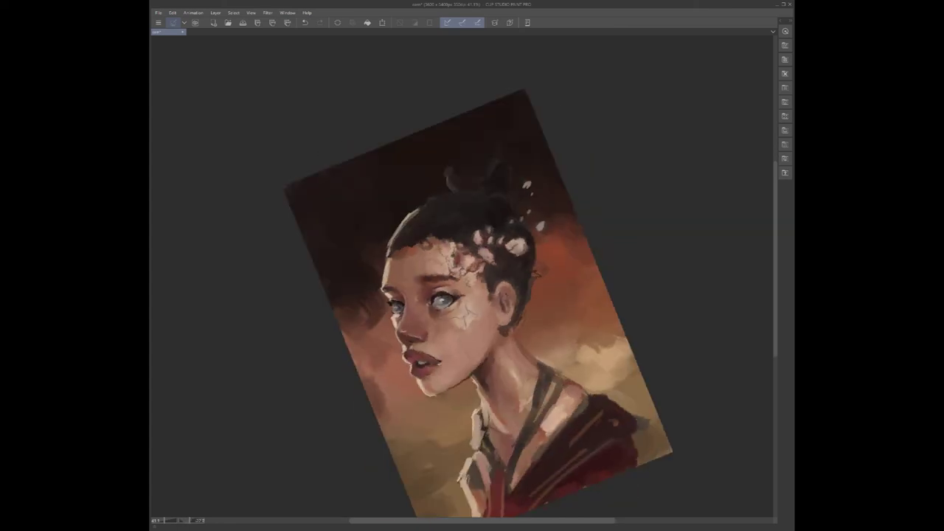
scroll(487, 308, down, 1)
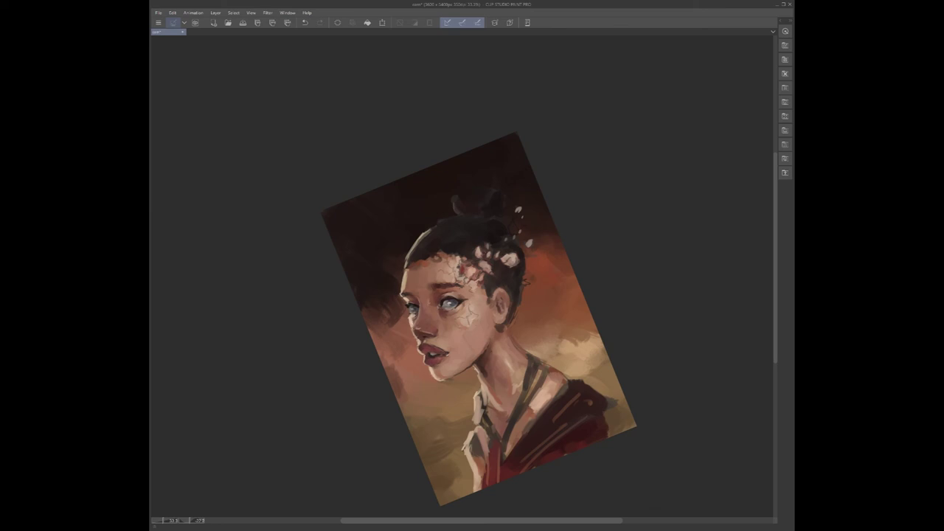
key(asciicircum)
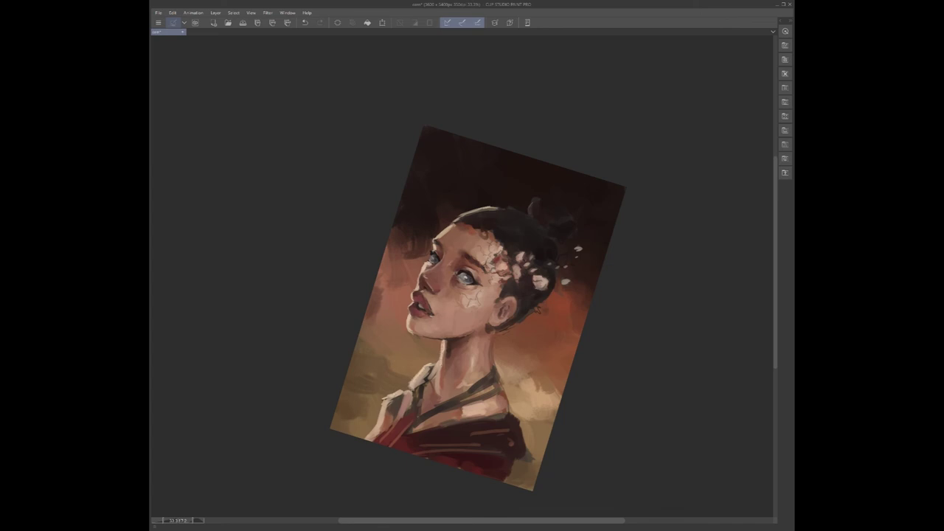
key(minus)
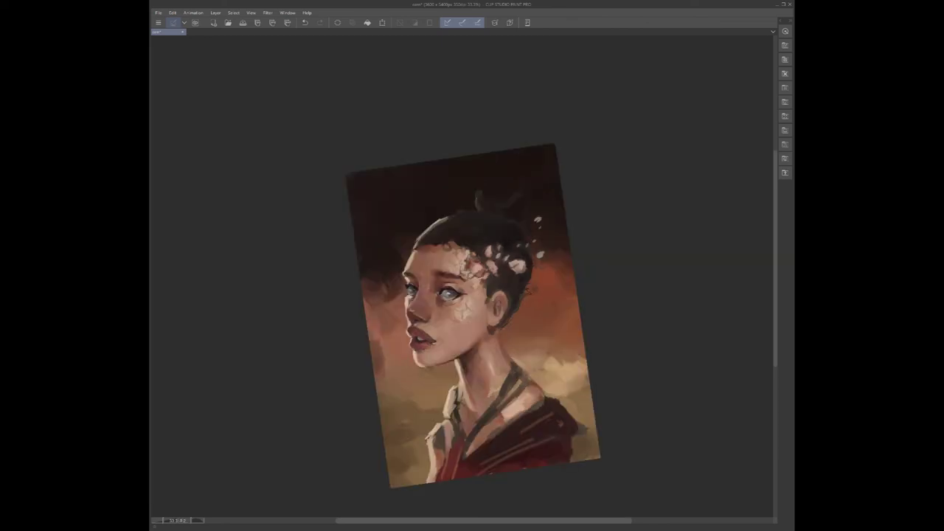
- Check the whole portrait at a reduced size and at different tilts, saving the painting along the way
scroll(478, 308, down, 2)
key(asciicircum)
scroll(516, 284, down, 1)
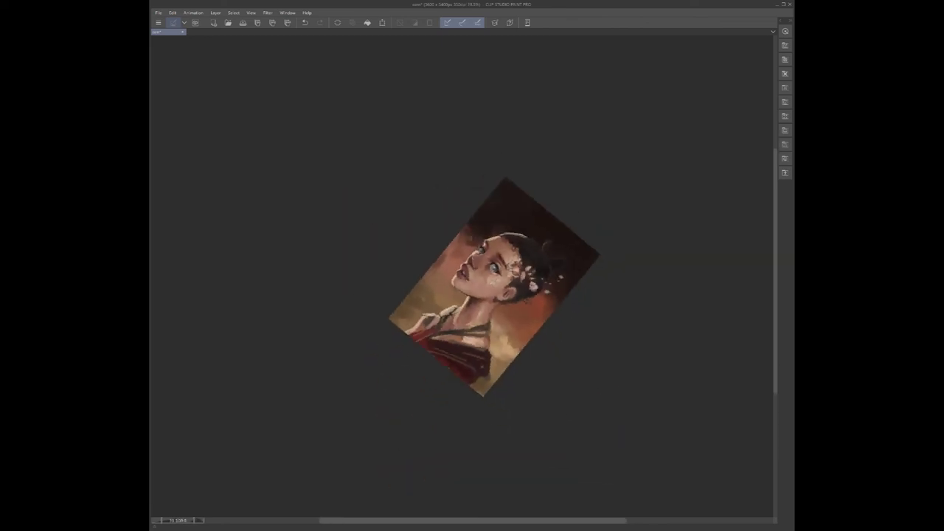
key(minus)
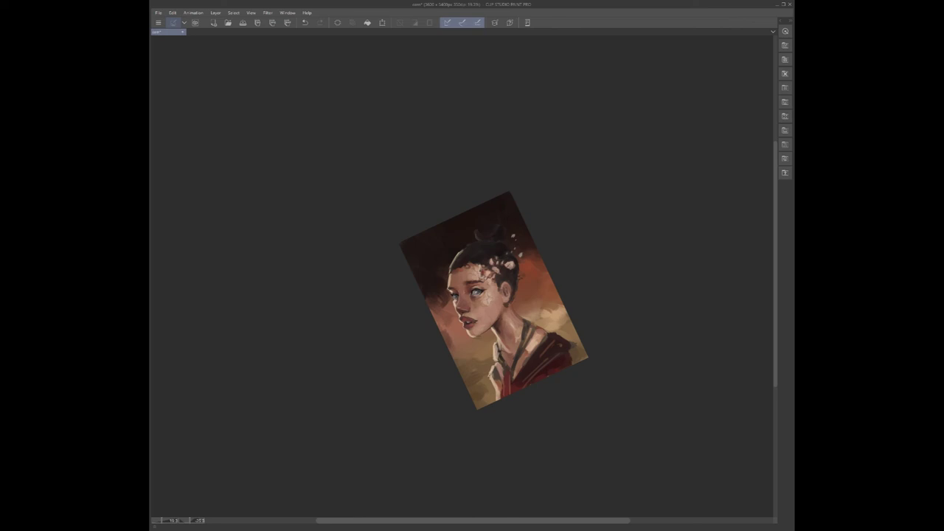
key(ctrl+s)
scroll(511, 306, up, 2)
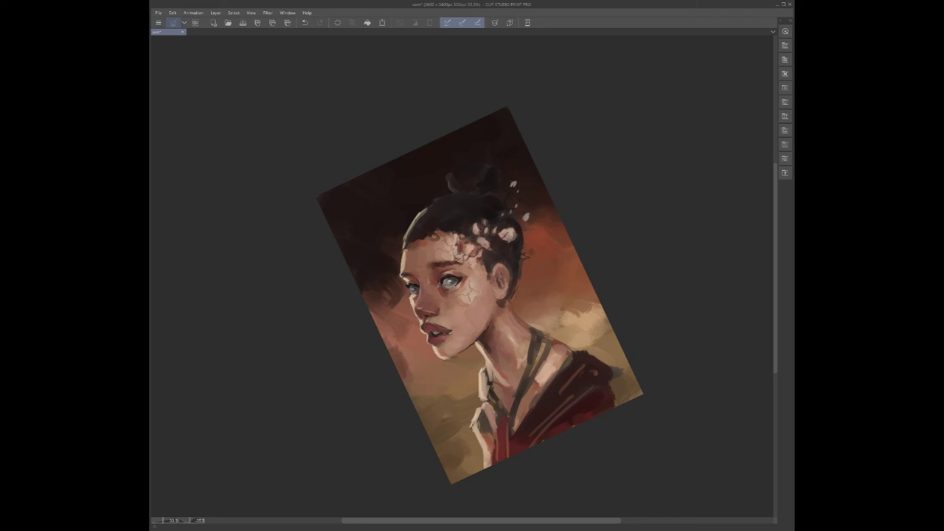
drag(507, 107, 668, 209)
scroll(502, 274, down, 1)
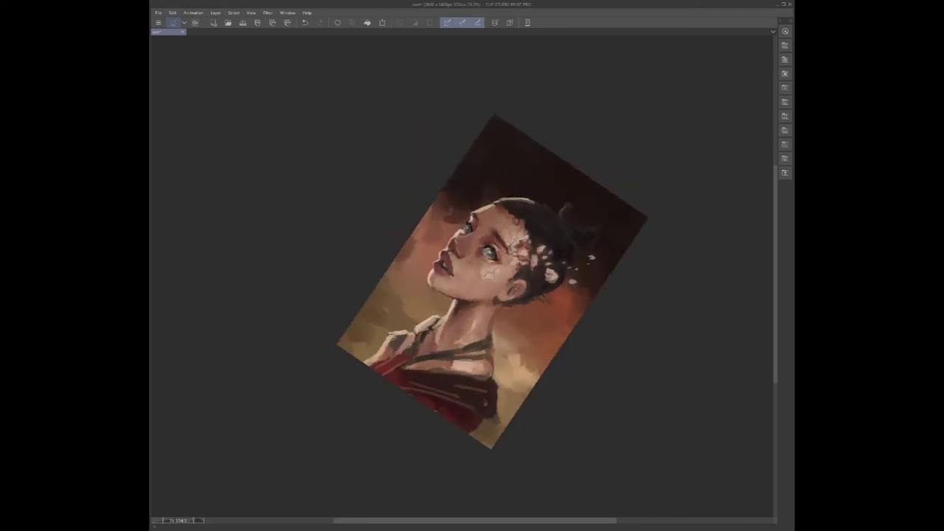
drag(494, 115, 571, 145)
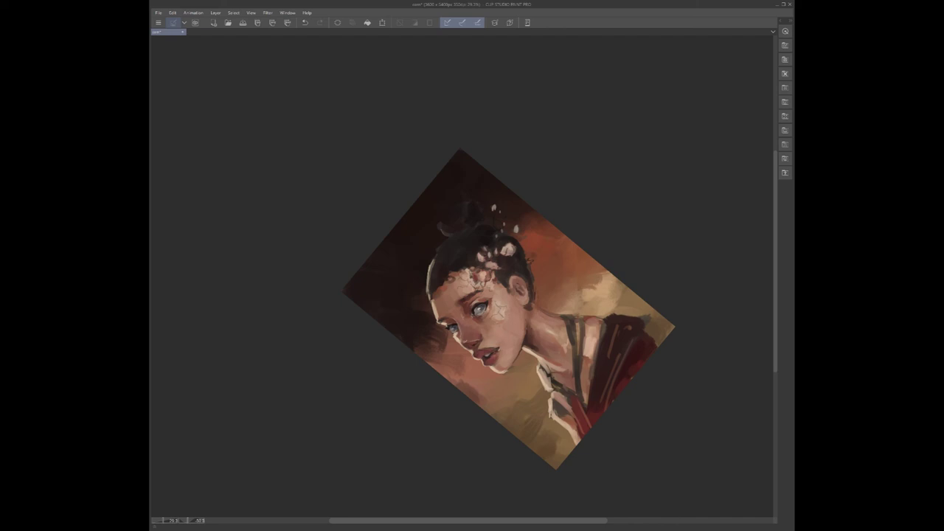
key(ctrl+s)
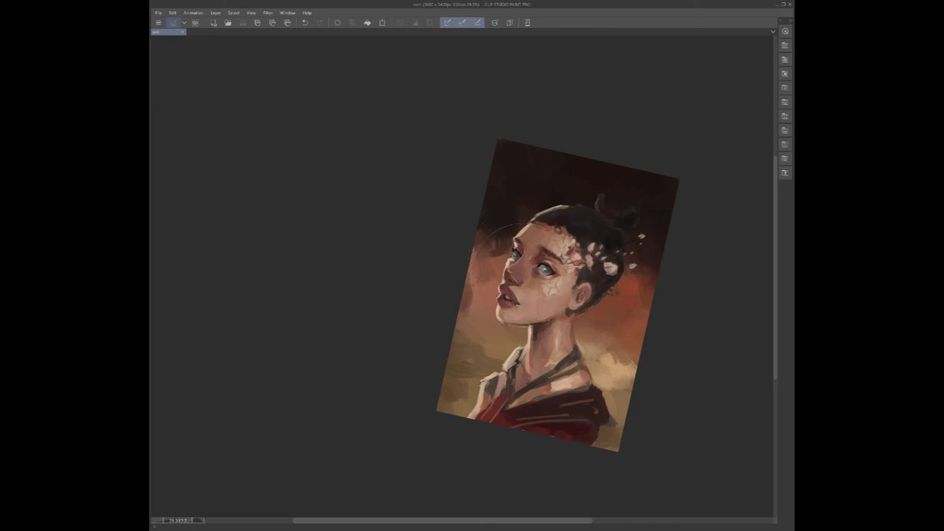
- Blend the background in front of the face and beside the far shoulder with a very large brush
click(501, 267)
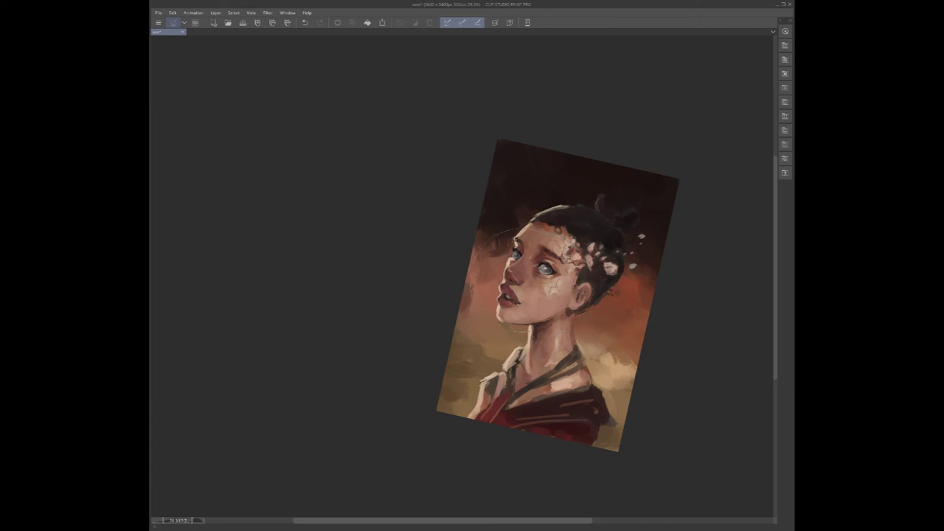
drag(484, 328, 475, 387)
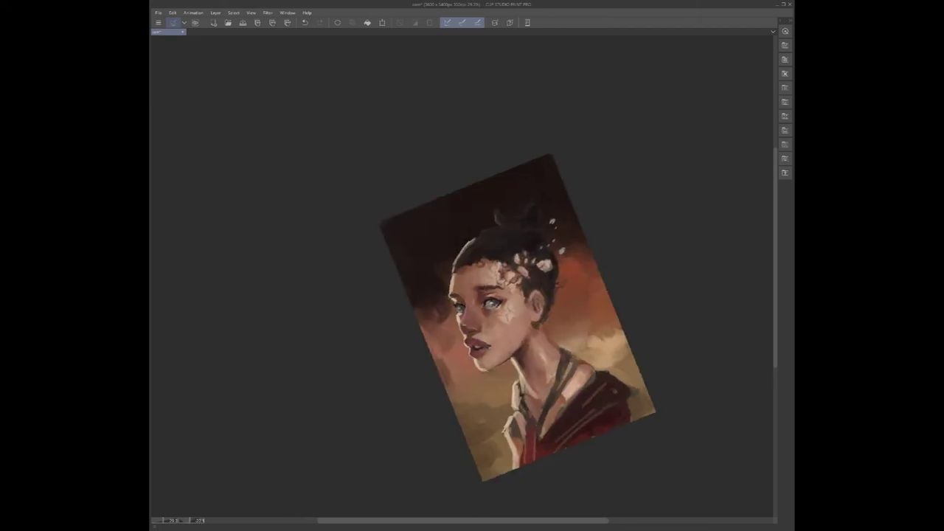
drag(491, 304, 507, 346)
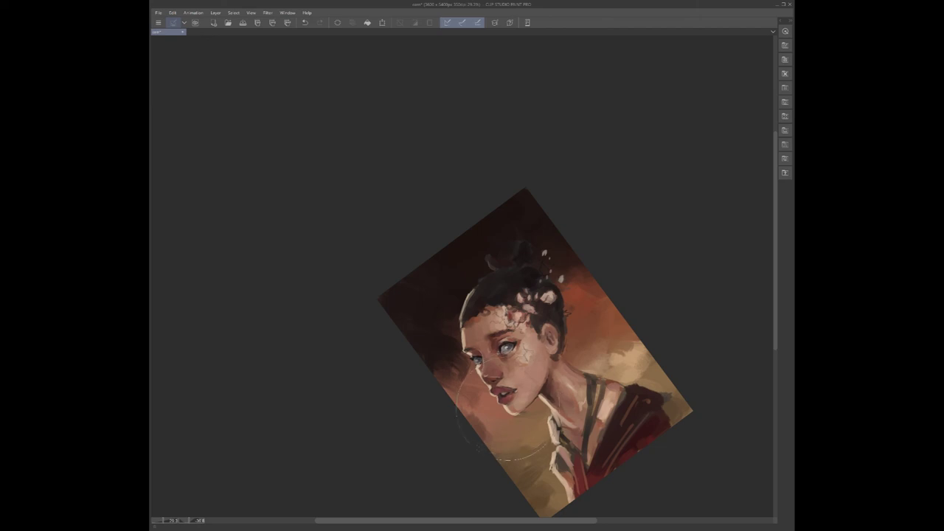
key(asciicircum)
key(asciicircum)
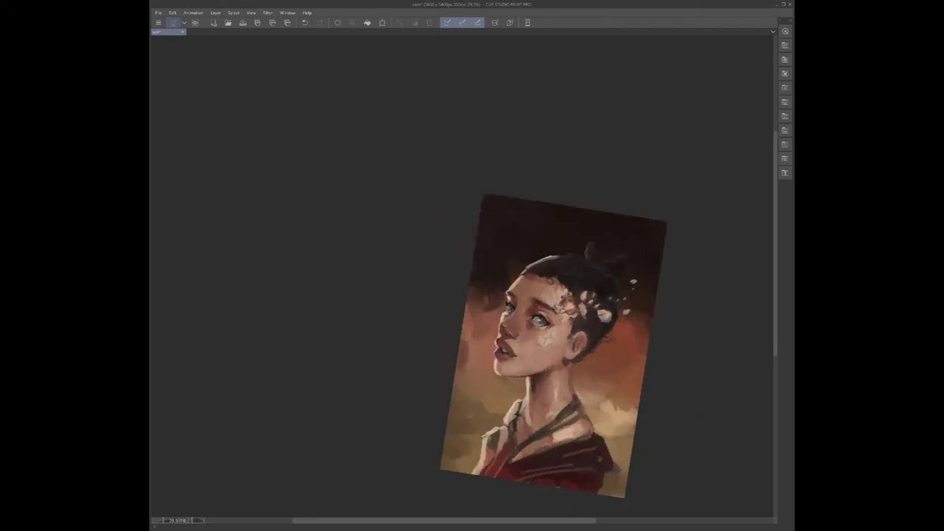
key(ctrl+minus)
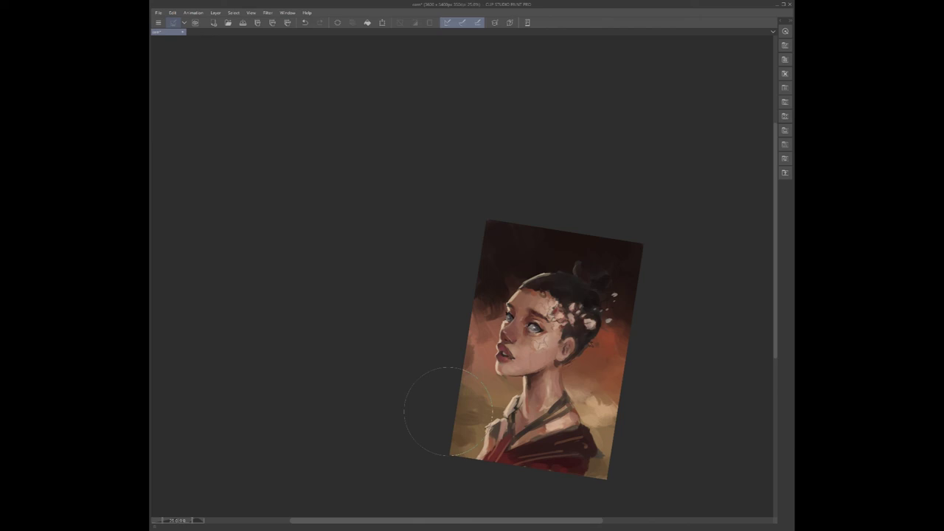
- Compare the painting before and after the latest background strokes by undoing and redoing them
key(ctrl+z)
key(ctrl+z)
key(ctrl+z)
click(320, 23)
click(320, 23)
click(318, 23)
click(308, 23)
click(309, 23)
click(318, 25)
key(shift+space)
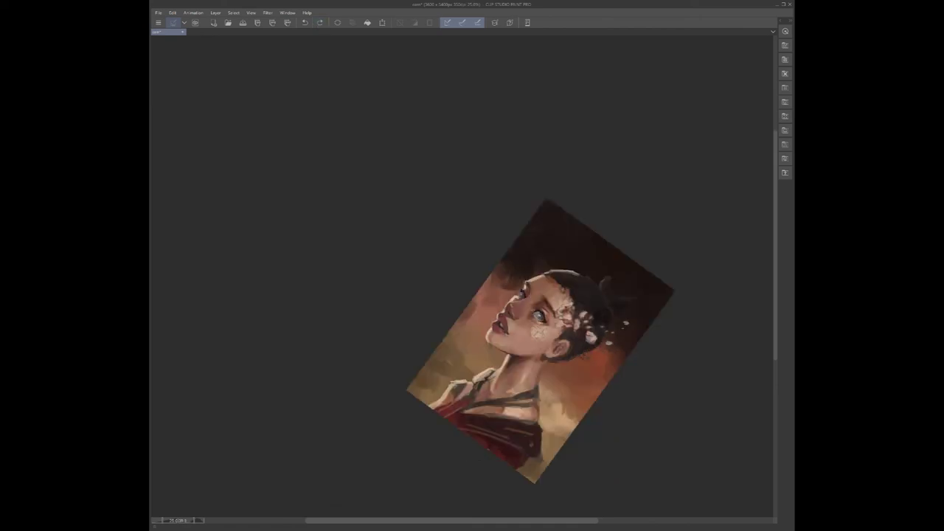
key(shift+space)
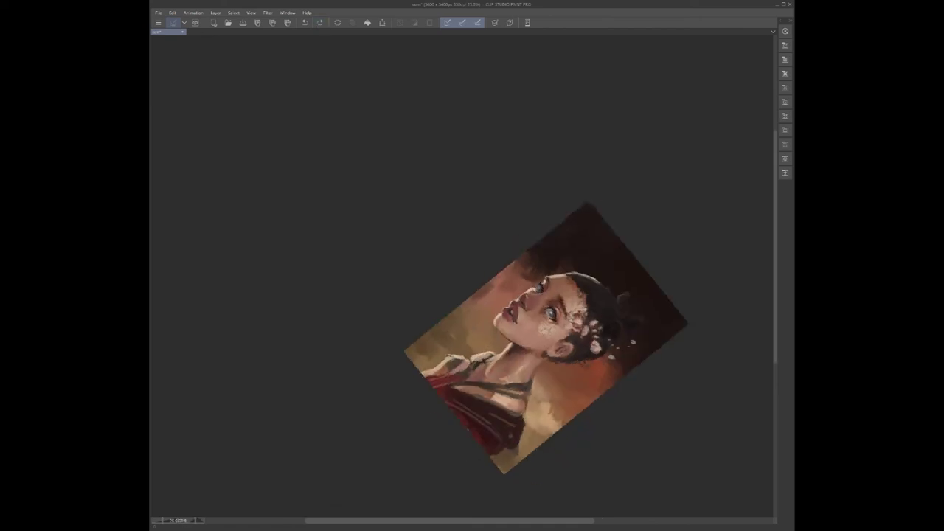
- Darken the collar bands and refine the hair around the bun and nape
scroll(549, 366, up, 2)
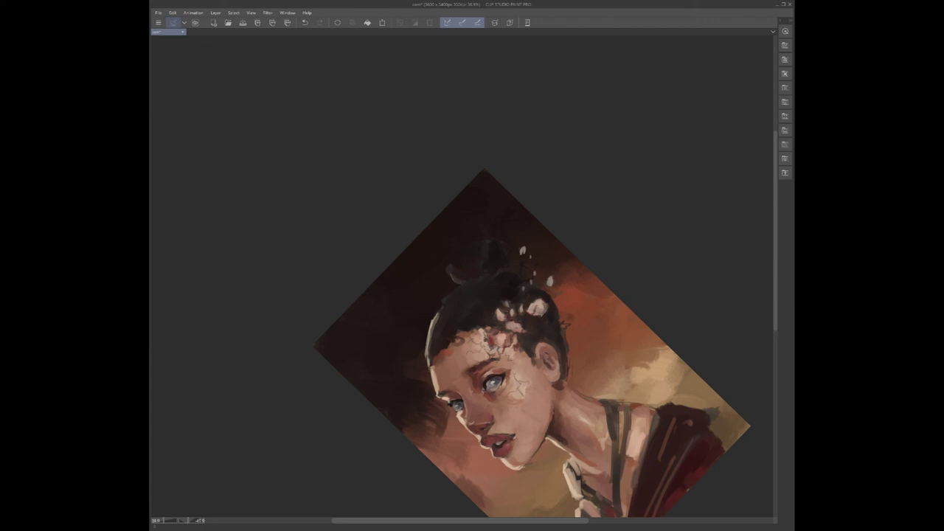
drag(531, 309, 576, 292)
scroll(605, 413, down, 1)
drag(605, 413, 569, 360)
scroll(554, 373, up, 1)
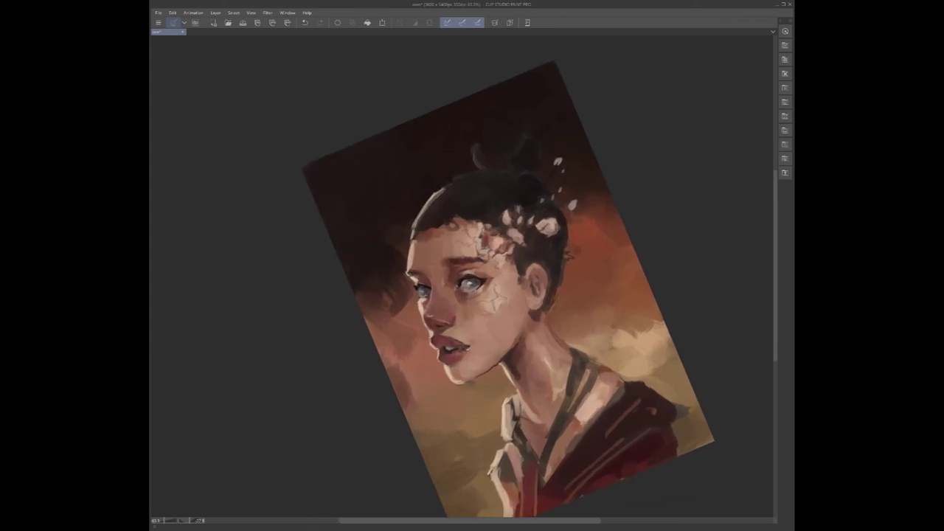
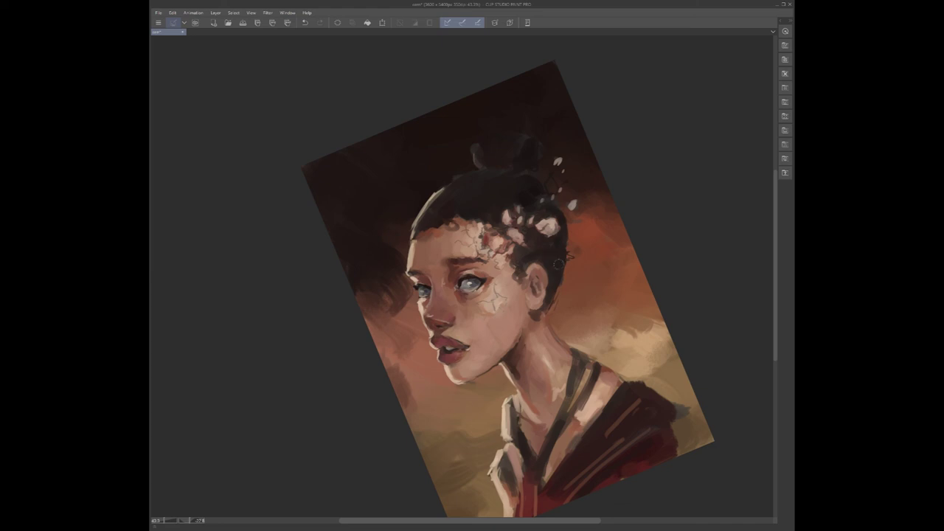
key(asciicircum)
key(asciicircum)
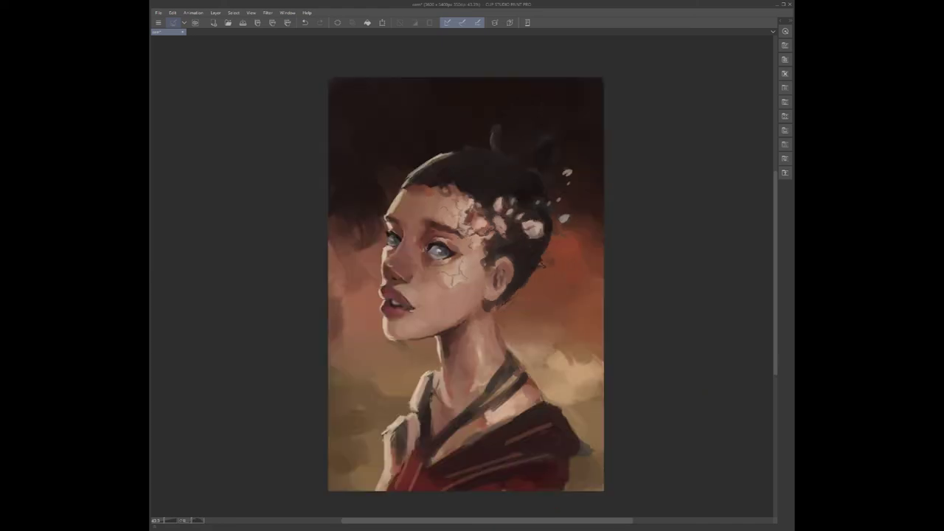
- Paint additional muted fragments across the dark hair and bun, undo the last stroke and save the painting
scroll(546, 190, down, 1)
key(asciicircum)
key(asciicircum)
drag(540, 189, 545, 245)
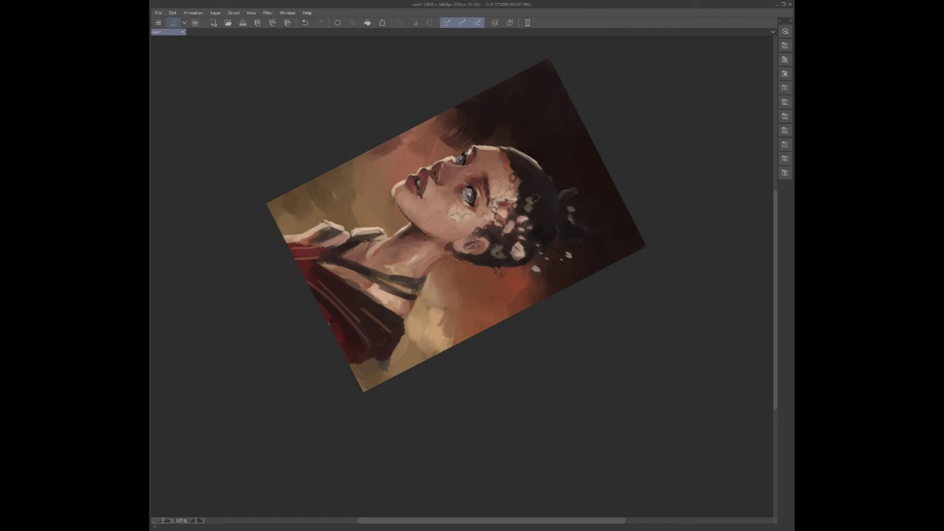
drag(556, 184, 454, 243)
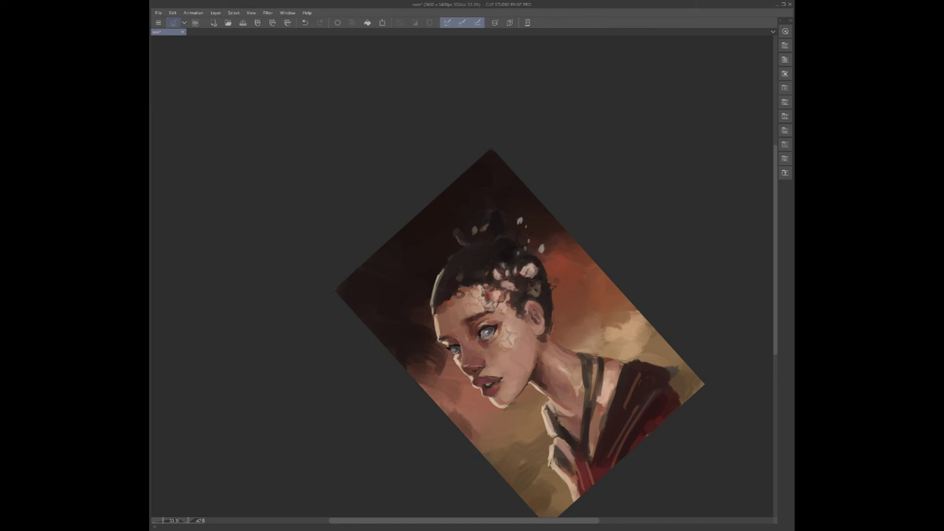
drag(561, 261, 440, 375)
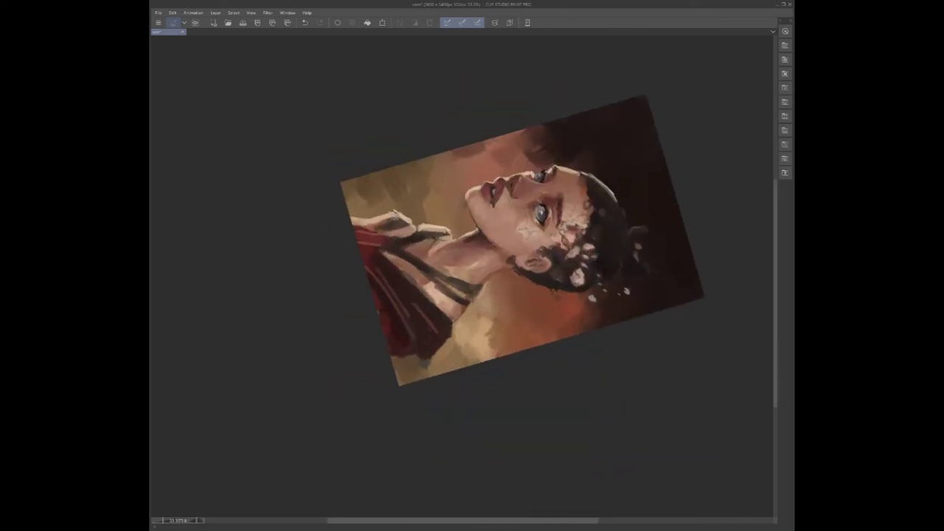
key(ctrl+z)
key(ctrl+s)
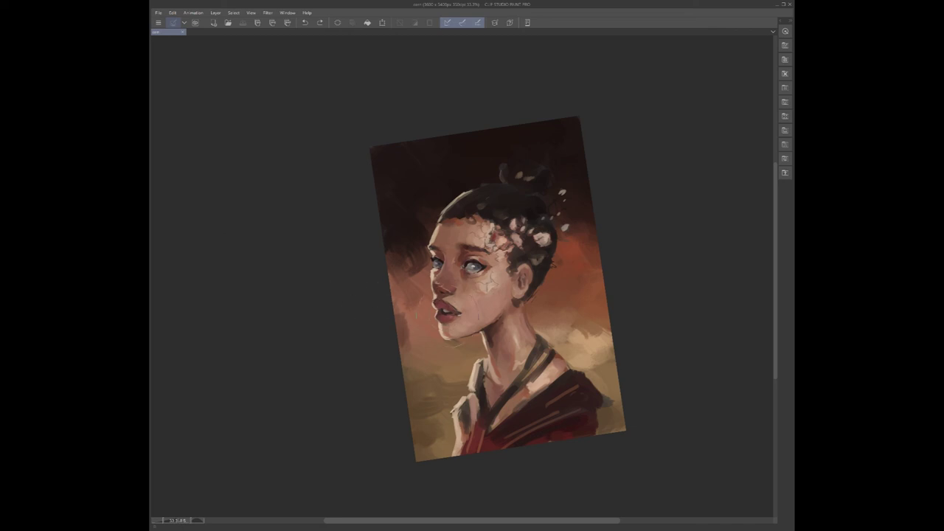
- Touch up the area between the lips and chin and check the portrait at a reduced size
drag(439, 319, 444, 331)
key(shift+space)
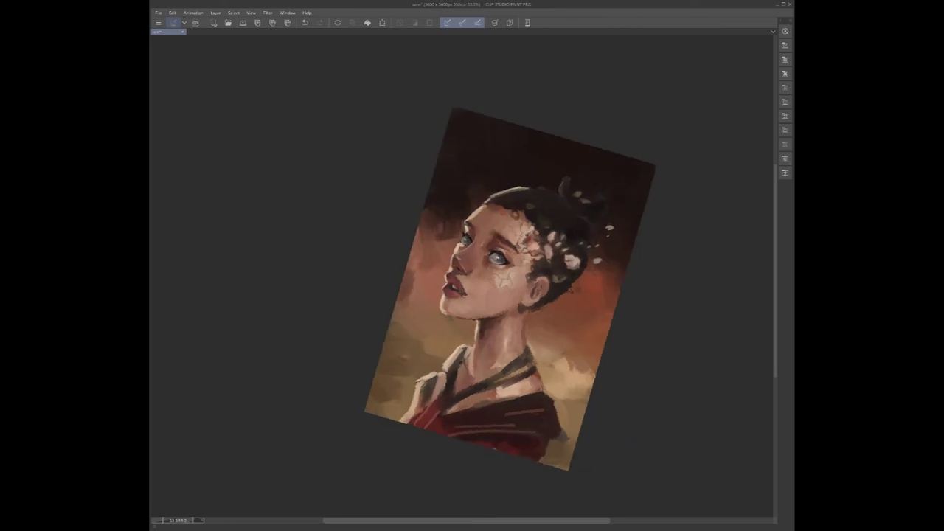
scroll(509, 290, down, 1)
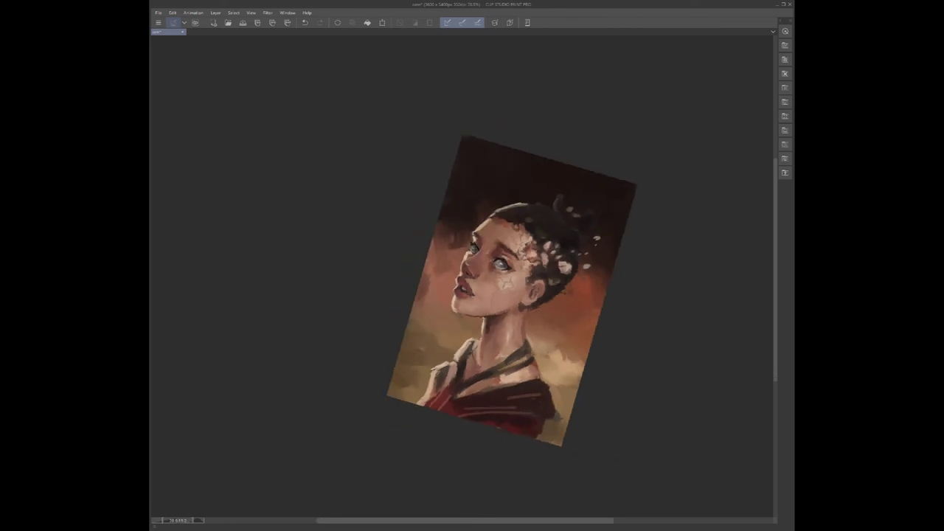
- Touch up the face beside the nose and rework the hair outline at the crown with a larger brush
drag(469, 262, 466, 264)
key(bracketright)
key(bracketright)
drag(514, 206, 511, 211)
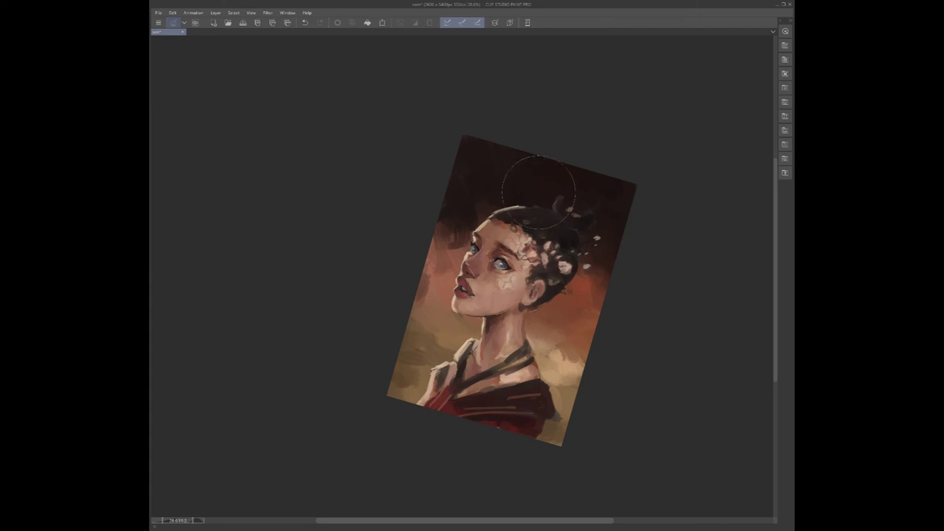
- Compare the crown of the head before and after the latest strokes by undoing and redoing them
key(ctrl+z)
key(ctrl+z)
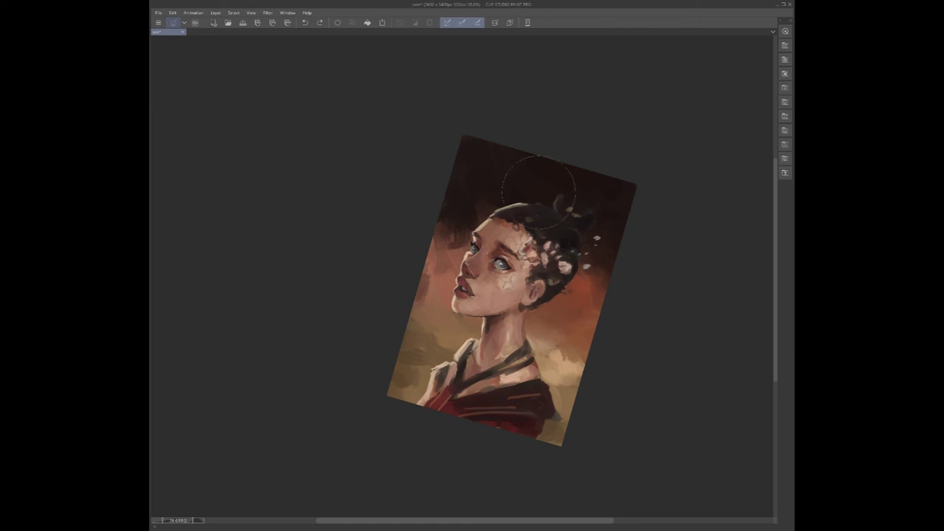
click(323, 26)
click(323, 27)
click(324, 26)
- Refine the floating fragments beside the hair and the loose hair strands around the ear and nape
drag(575, 275, 575, 275)
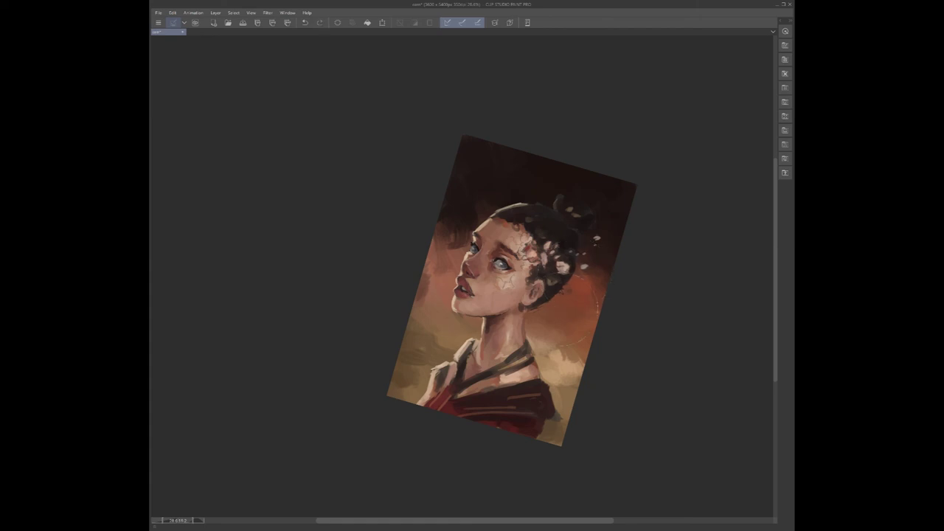
mouse_move(560, 308)
mouse_down()
mouse_move(557, 317)
mouse_move(541, 298)
mouse_up()
drag(513, 291, 553, 309)
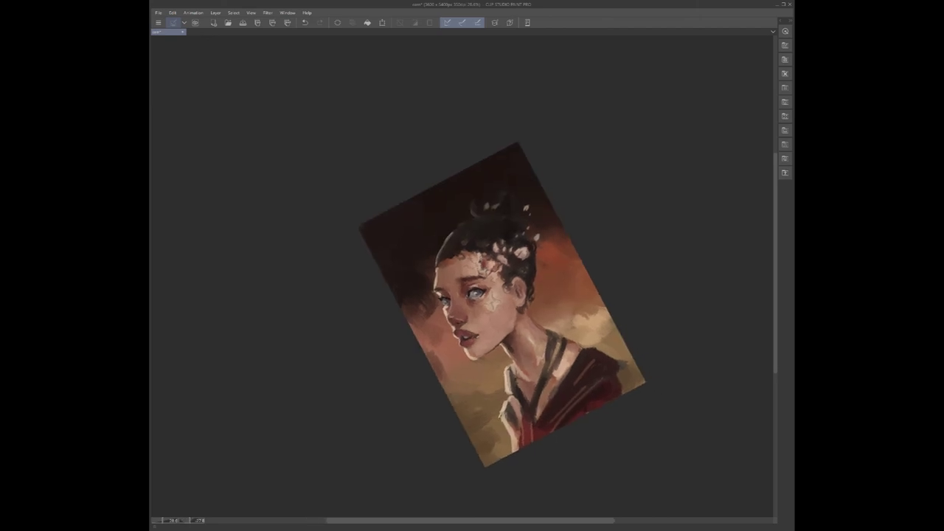
- Undo the latest strokes on the portrait
click(304, 22)
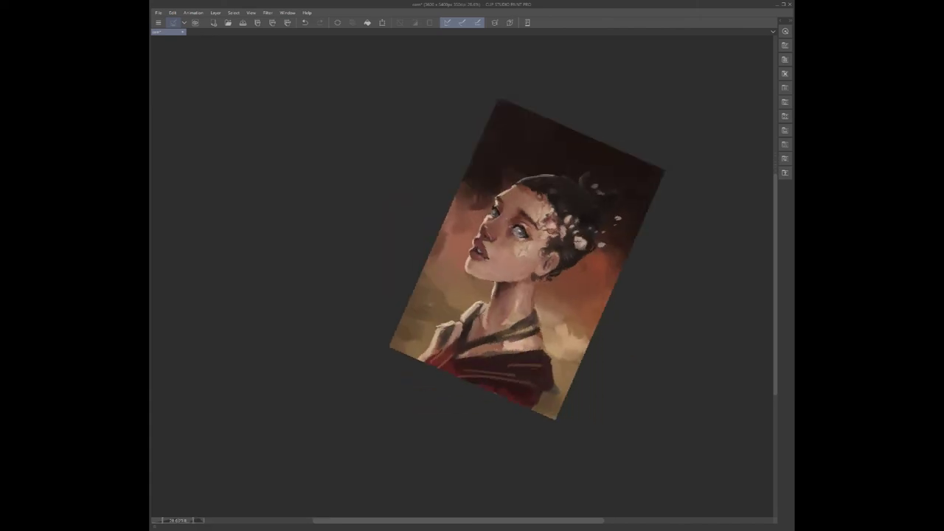
key(ctrl+z)
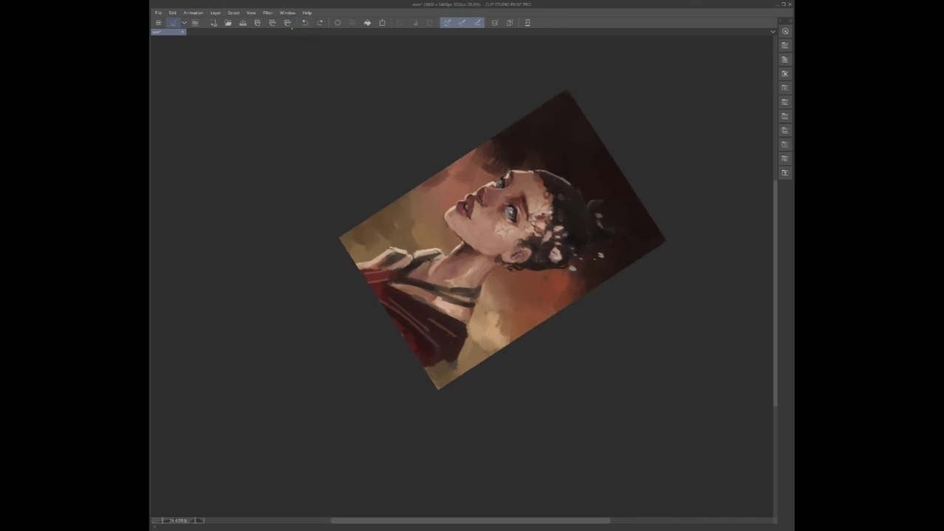
click(304, 22)
- Check the portrait at several rotation angles and a reduced size, and save the painting
drag(615, 165, 424, 231)
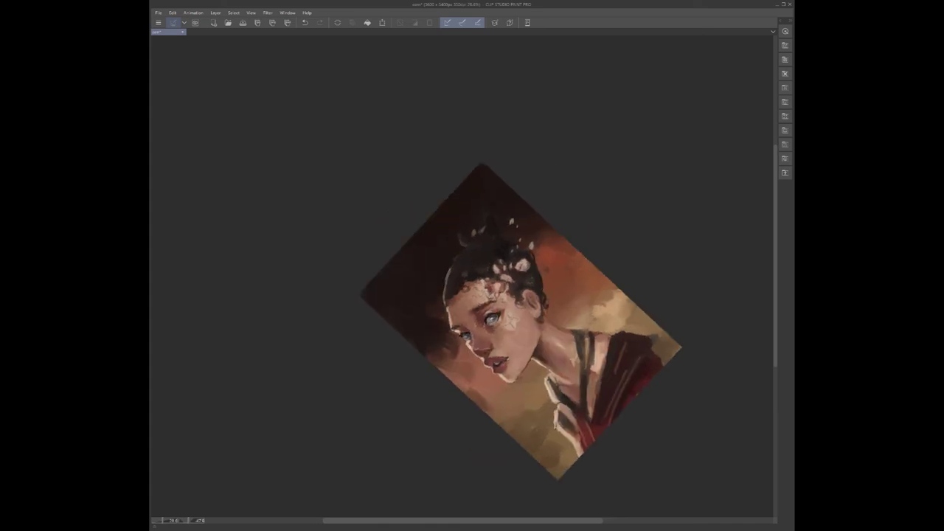
drag(523, 322, 491, 319)
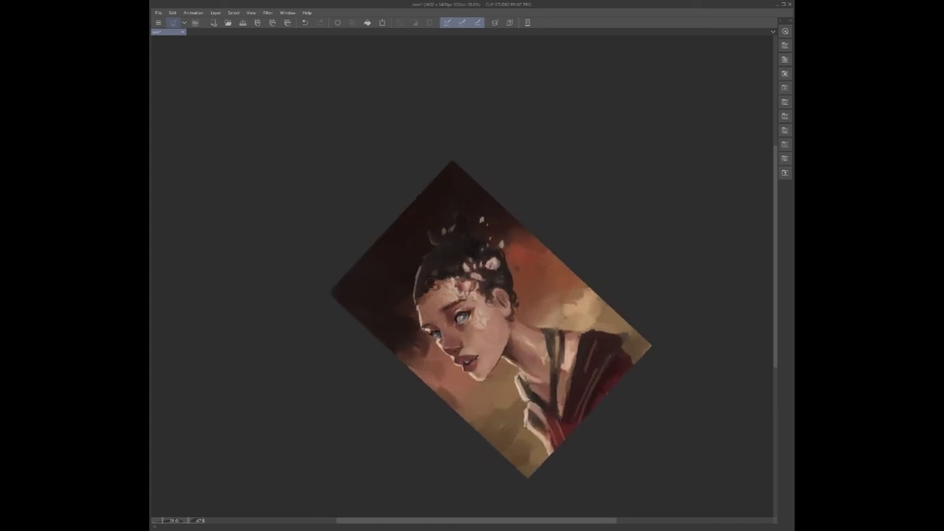
drag(509, 332, 445, 359)
scroll(546, 306, down, 2)
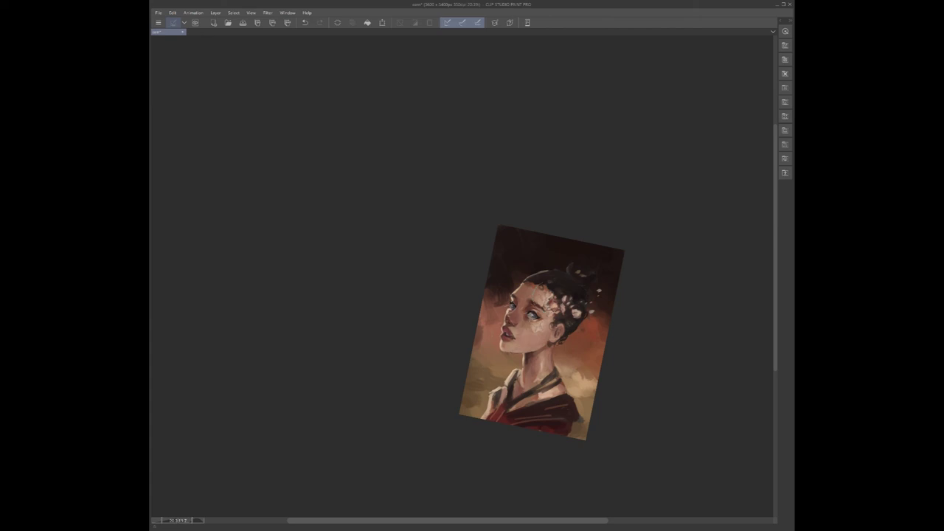
key(minus)
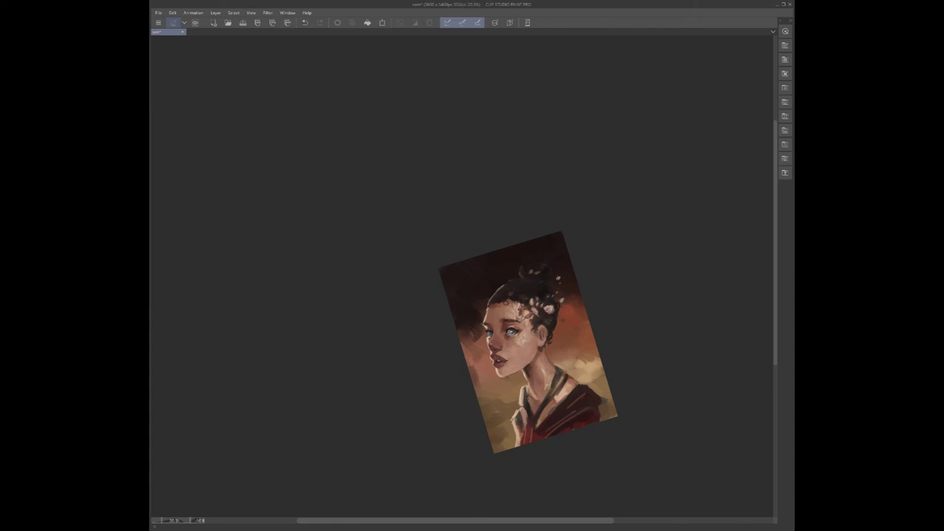
key(ctrl+s)
drag(660, 270, 588, 430)
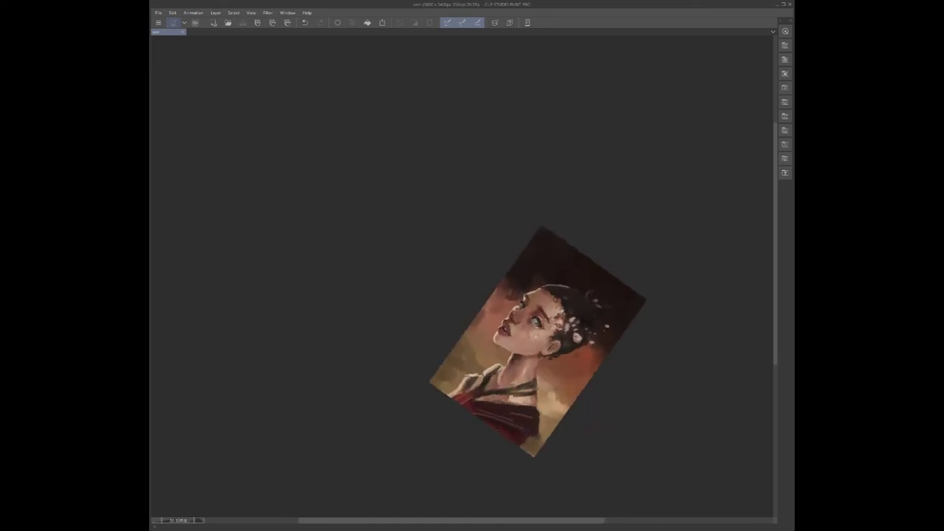